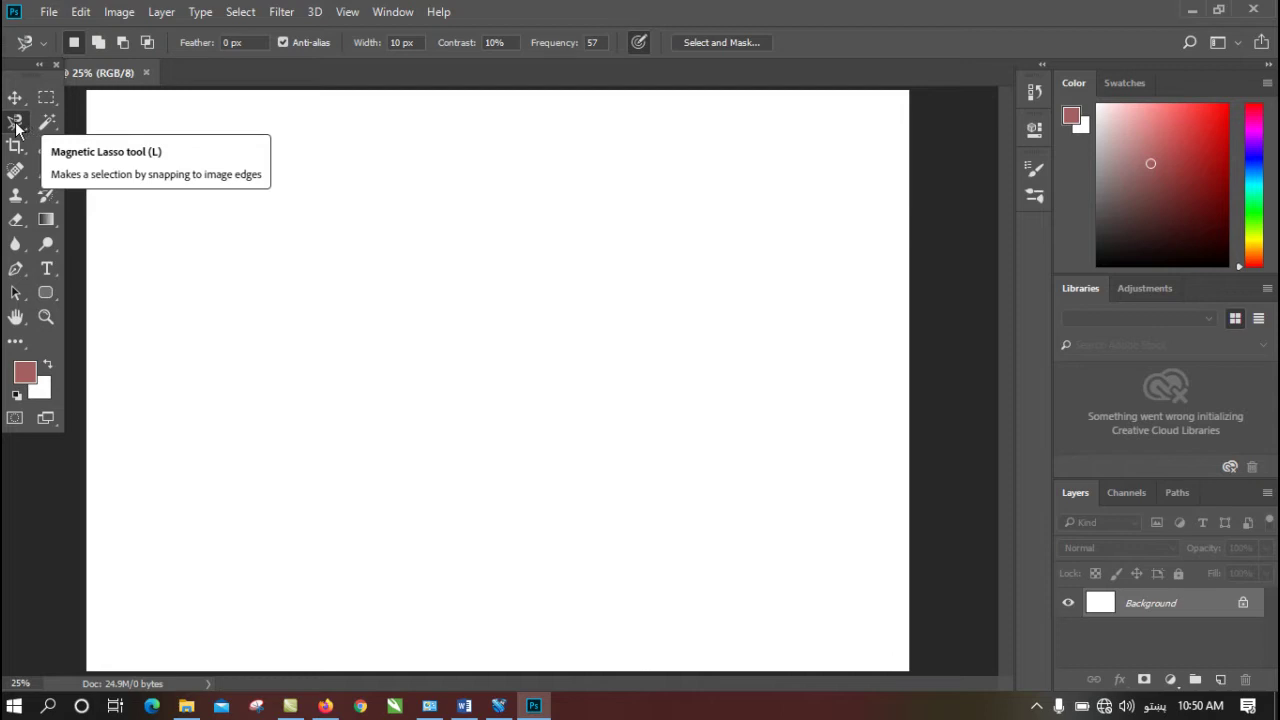
# - Trace a closed freeform selection on the blank canvas with the Magnetic Lasso tool and deselect it
pyautogui.rightClick(15, 122)
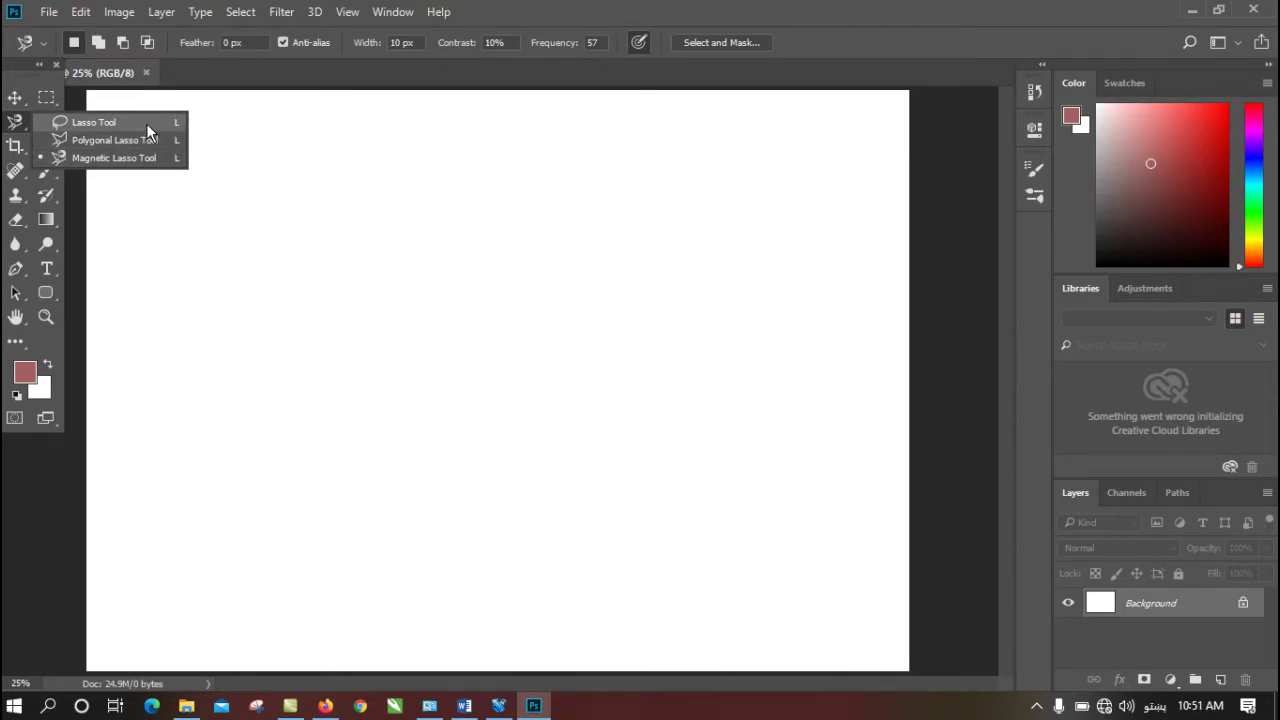
pyautogui.click(673, 310)
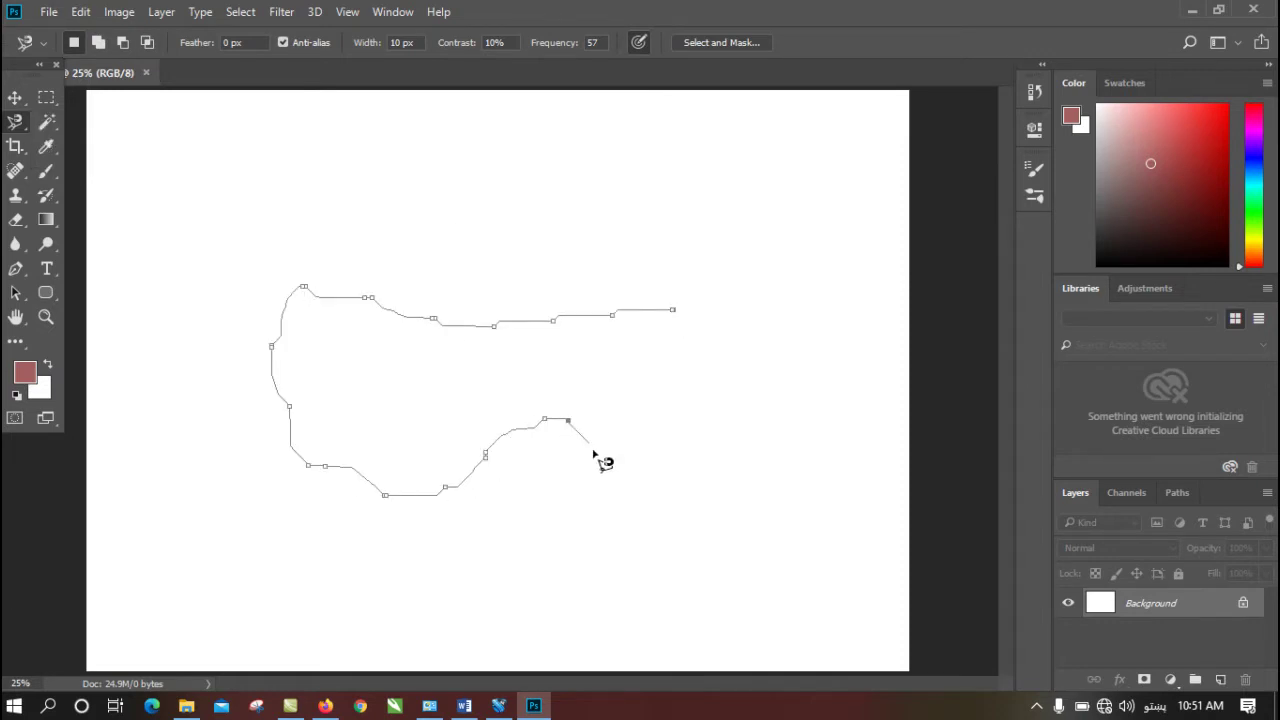
pyautogui.click(675, 312)
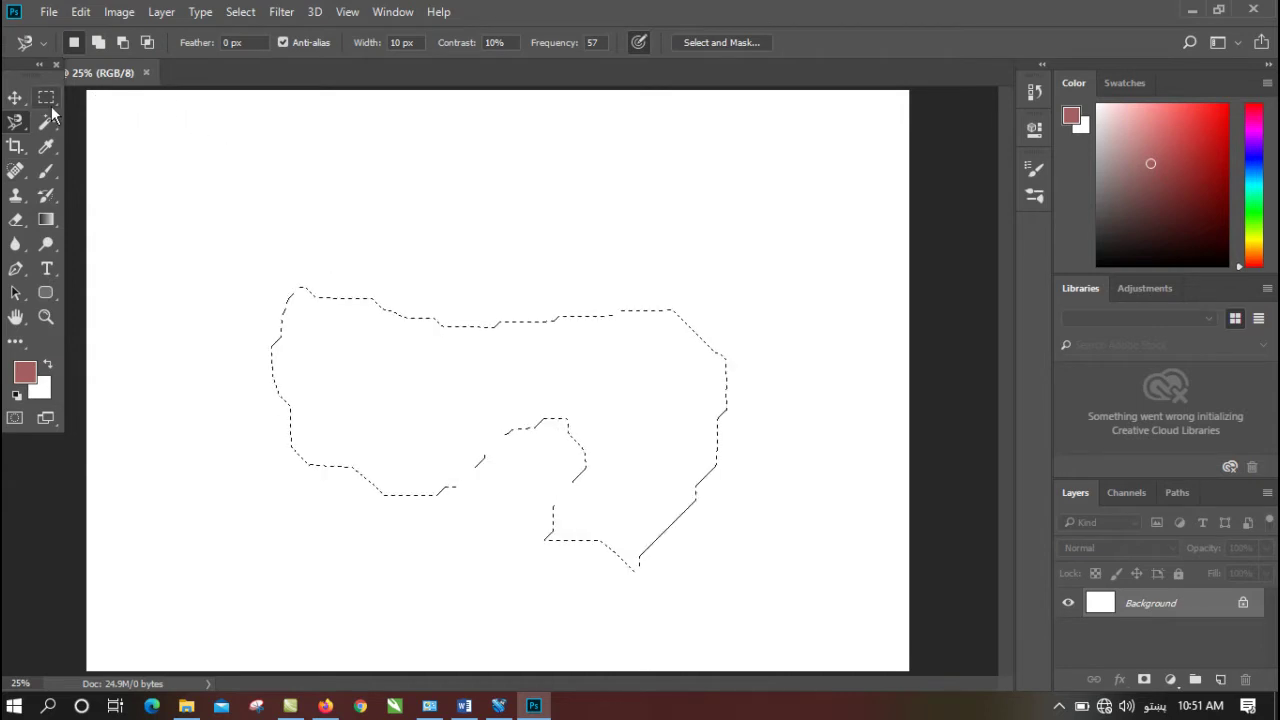
pyautogui.hotkey('ctrl', 'd')
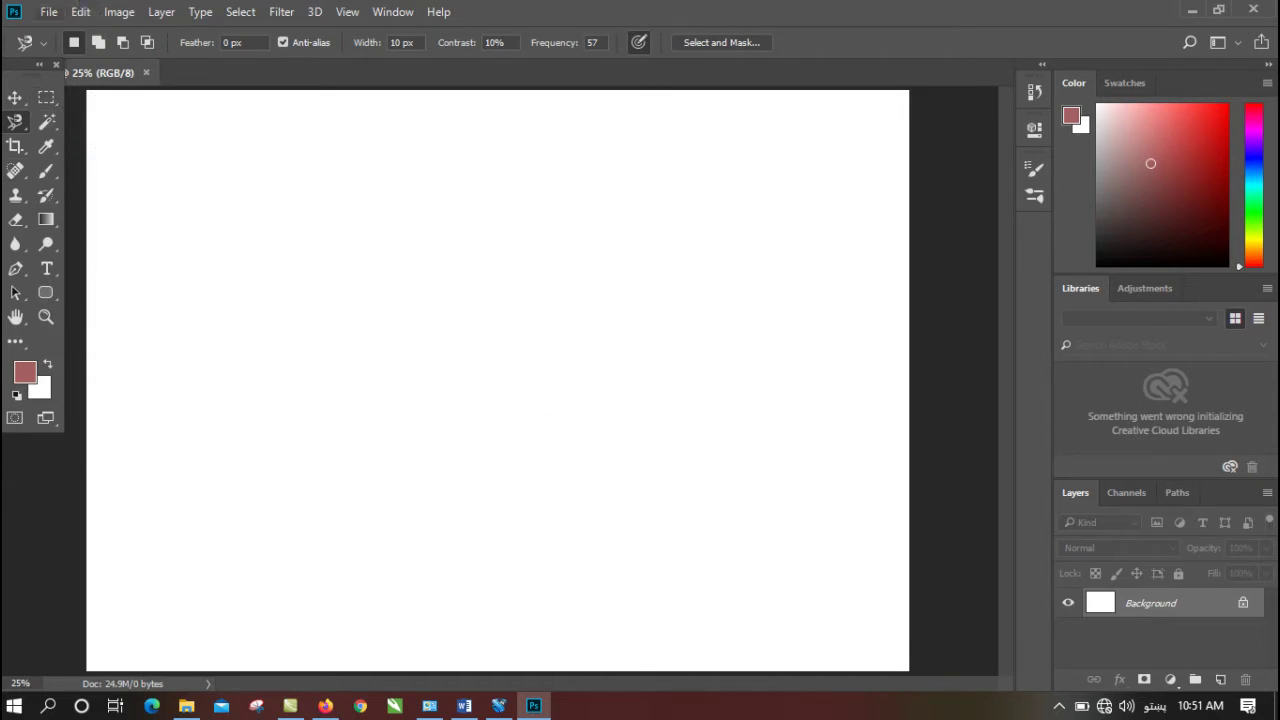
# - Open the image 63429821-actor-wallpapers from the Pictures folder on Local Disk (E:)
pyautogui.click(48, 11)
pyautogui.click(84, 56)
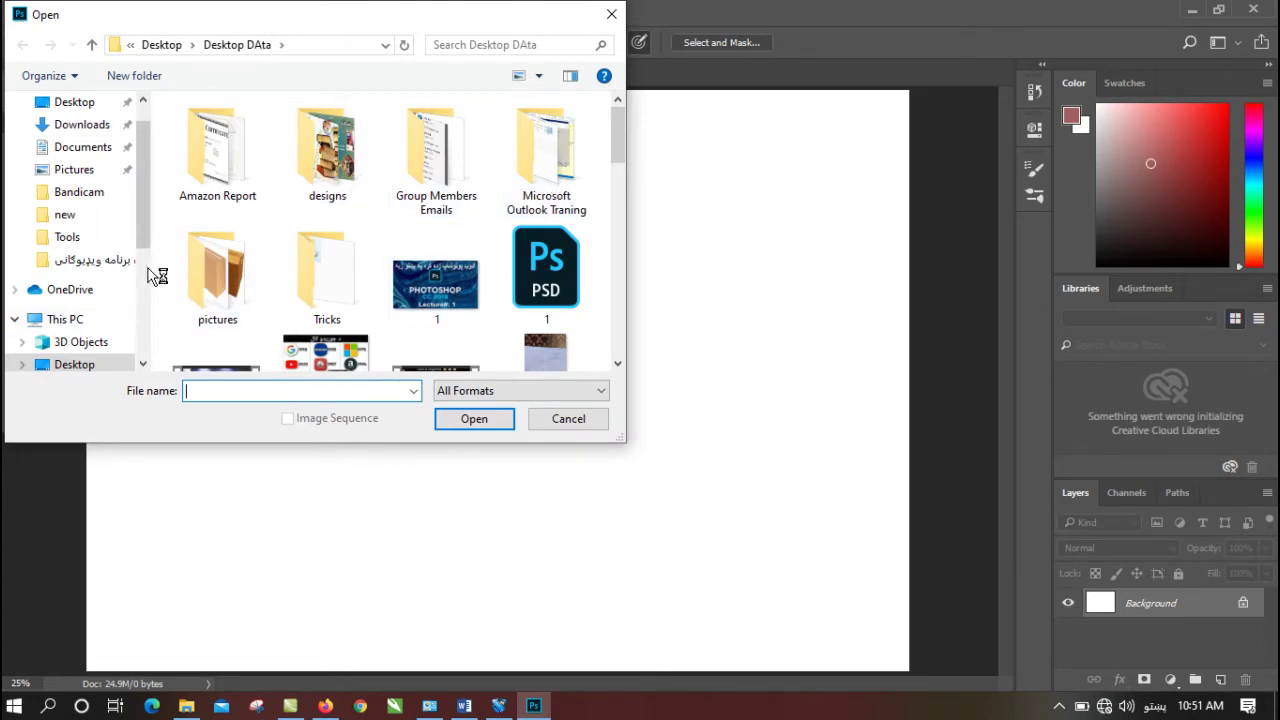
pyautogui.moveTo(145, 225); pyautogui.dragTo(135, 343)
pyautogui.click(108, 305)
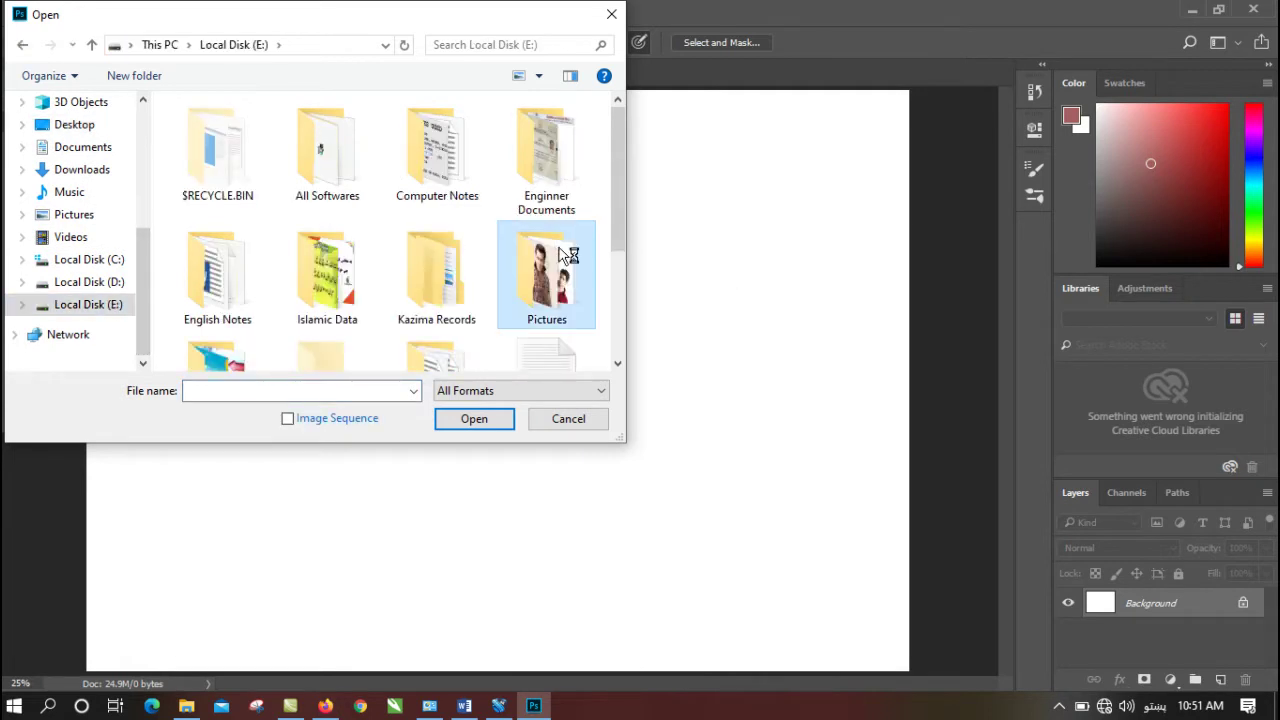
pyautogui.doubleClick(558, 248)
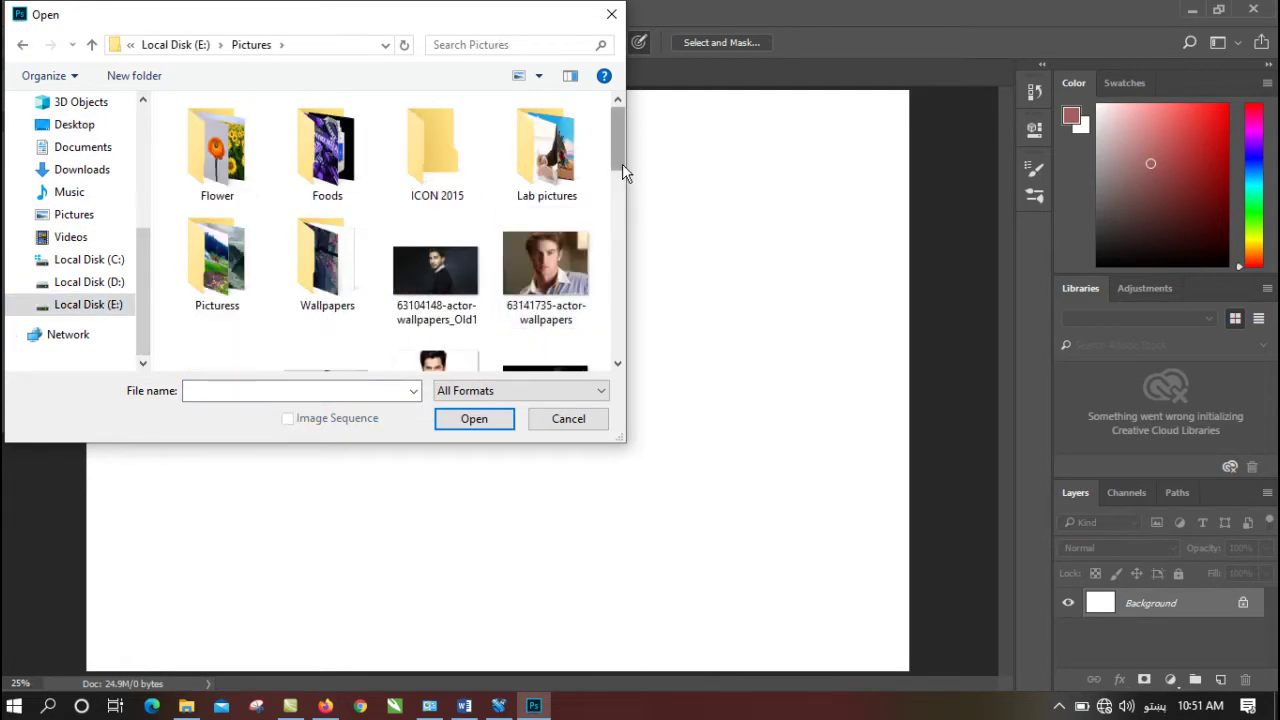
pyautogui.moveTo(622, 143); pyautogui.dragTo(622, 194)
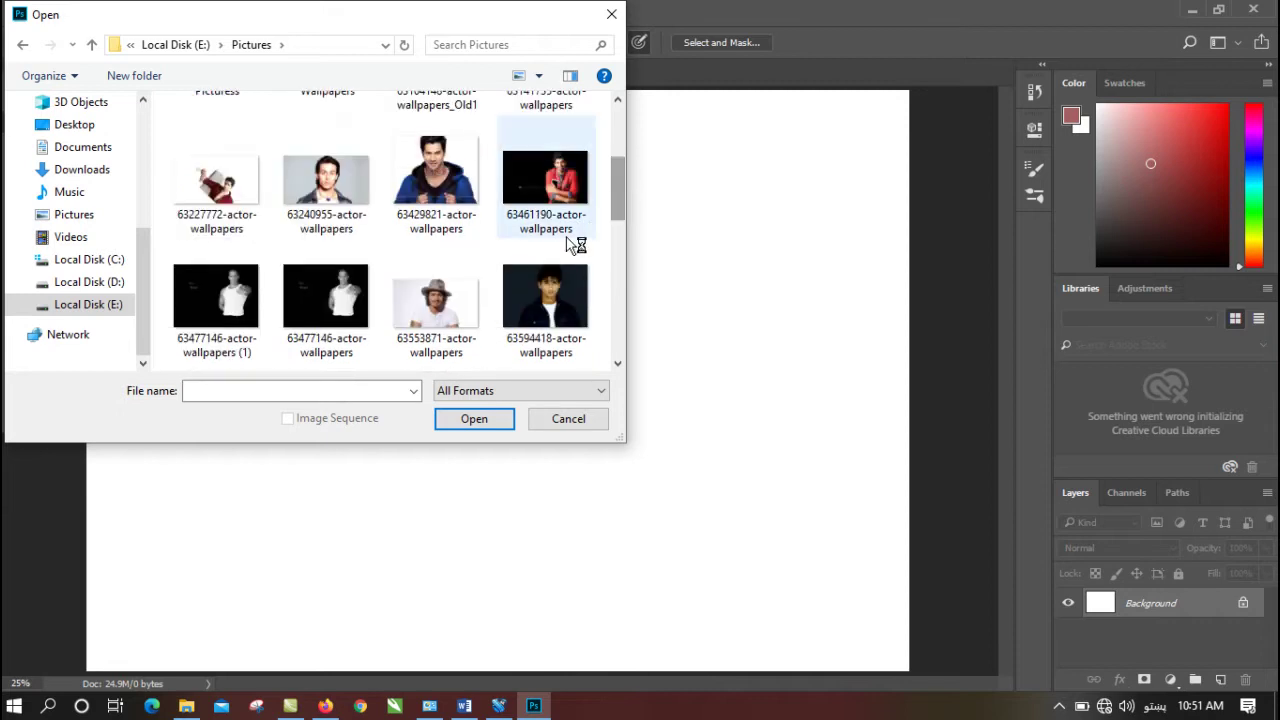
pyautogui.click(449, 172)
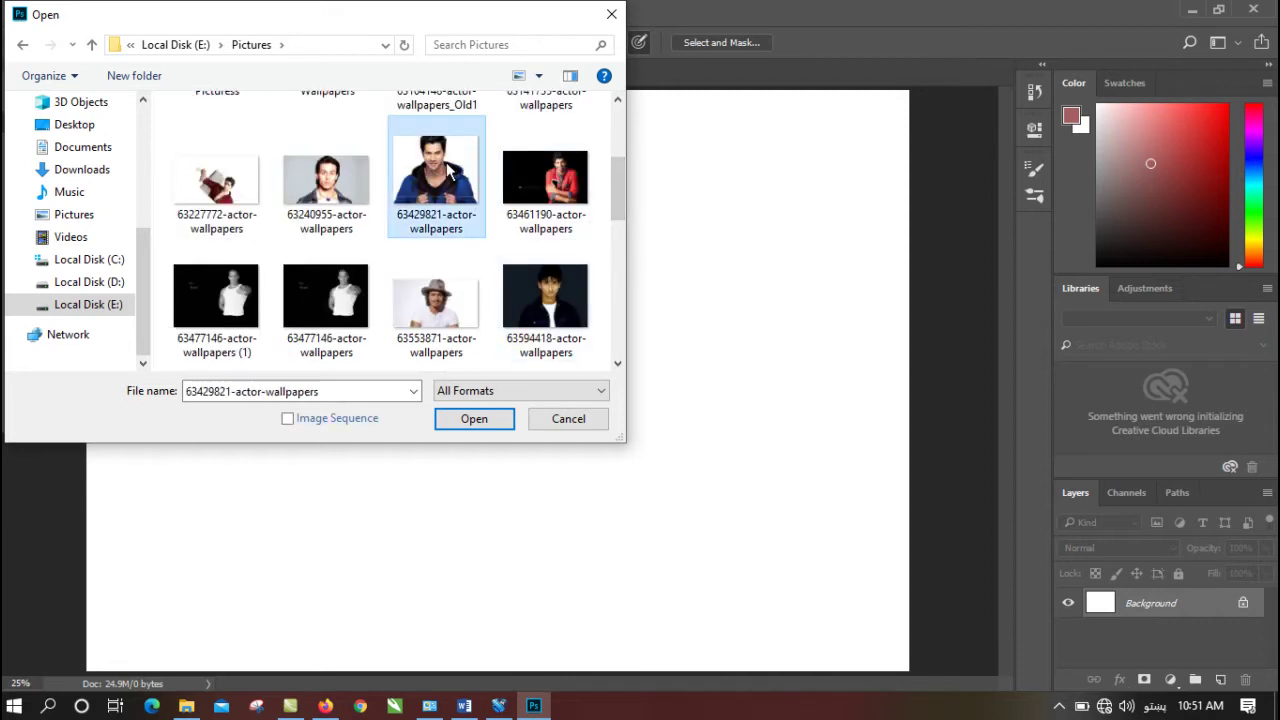
pyautogui.doubleClick(447, 170)
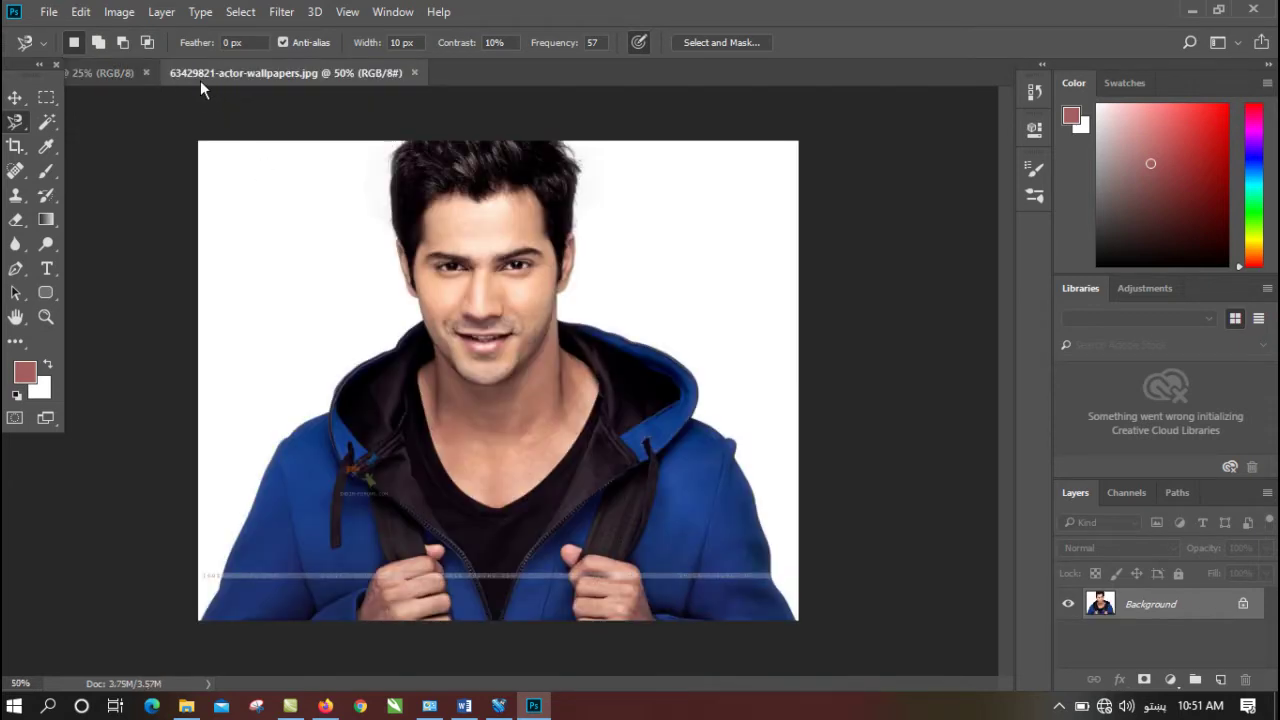
# - Select the man by tracing his whole outline with the freehand Lasso tool, closing along the image's lower edge
pyautogui.rightClick(14, 122)
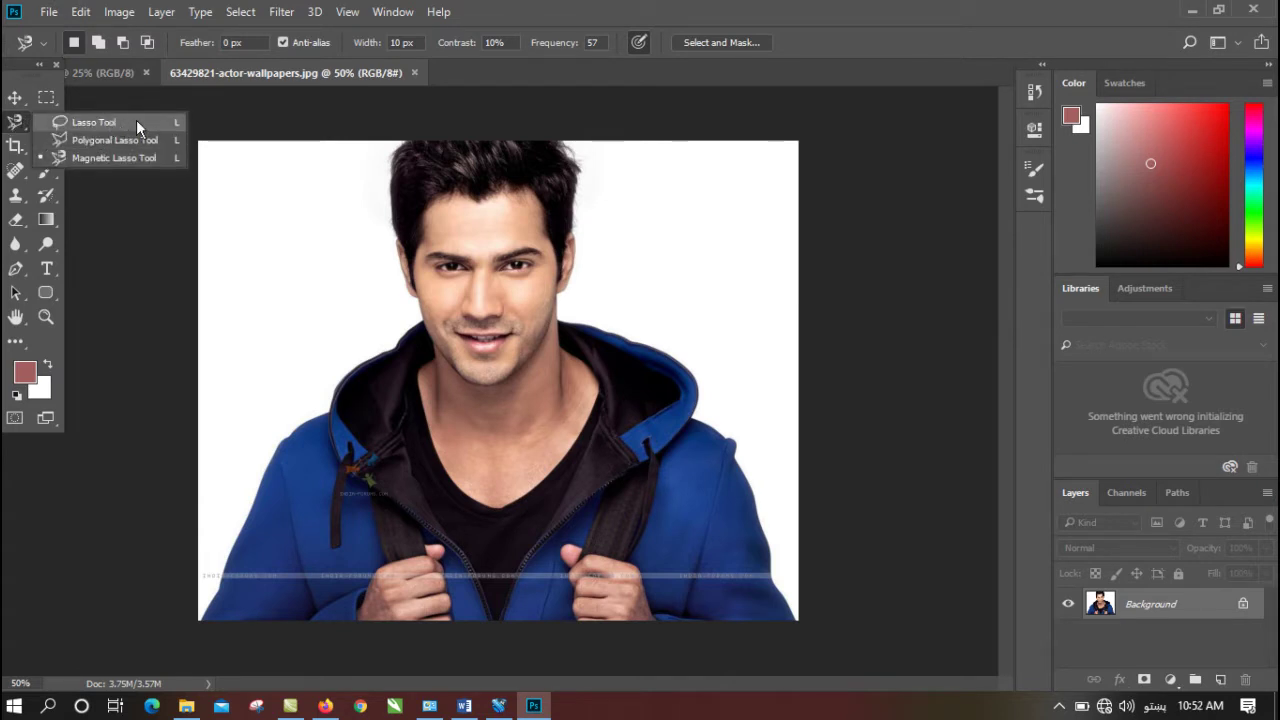
pyautogui.click(136, 122)
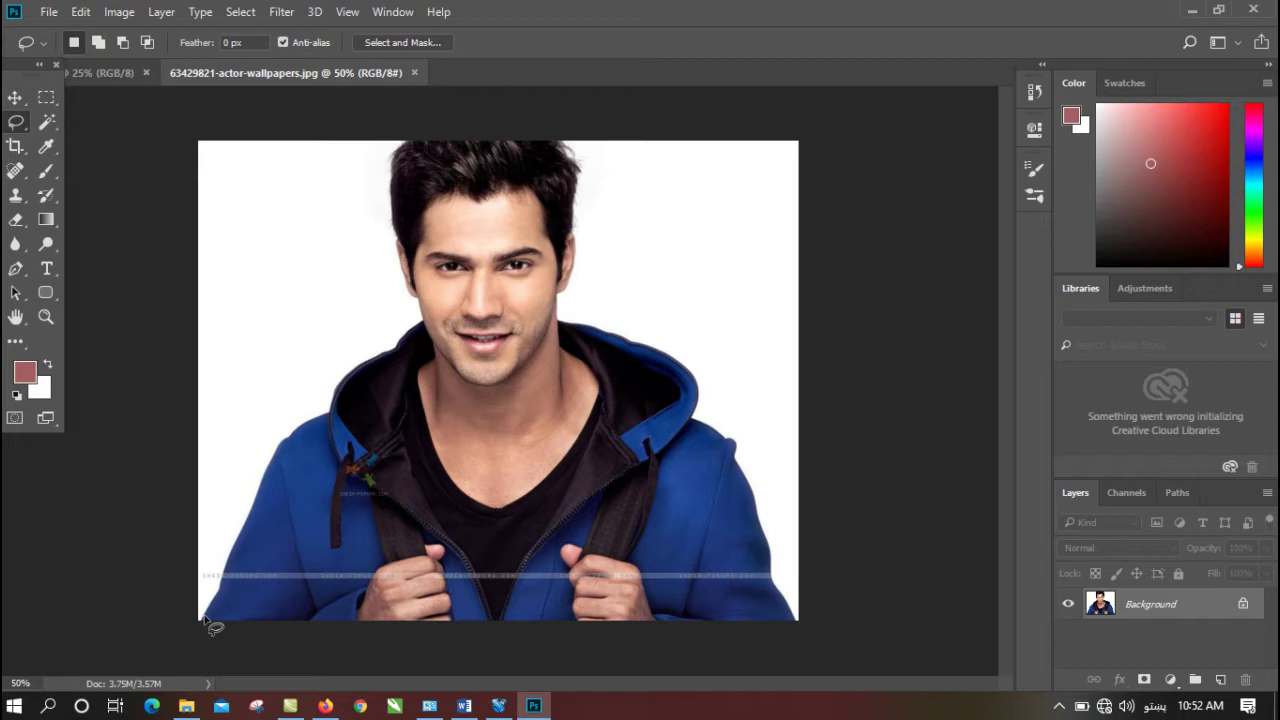
pyautogui.moveTo(203, 621); pyautogui.dragTo(245, 522)
pyautogui.moveTo(289, 451)
pyautogui.mouseDown()
pyautogui.moveTo(420, 313)
pyautogui.moveTo(389, 160)
pyautogui.moveTo(428, 138)
pyautogui.moveTo(548, 134)
pyautogui.moveTo(584, 180)
pyautogui.moveTo(582, 262)
pyautogui.moveTo(560, 318)
pyautogui.moveTo(652, 348)
pyautogui.moveTo(700, 383)
pyautogui.moveTo(696, 425)
pyautogui.moveTo(733, 445)
pyautogui.moveTo(792, 626)
pyautogui.moveTo(200, 623)
pyautogui.mouseUp()
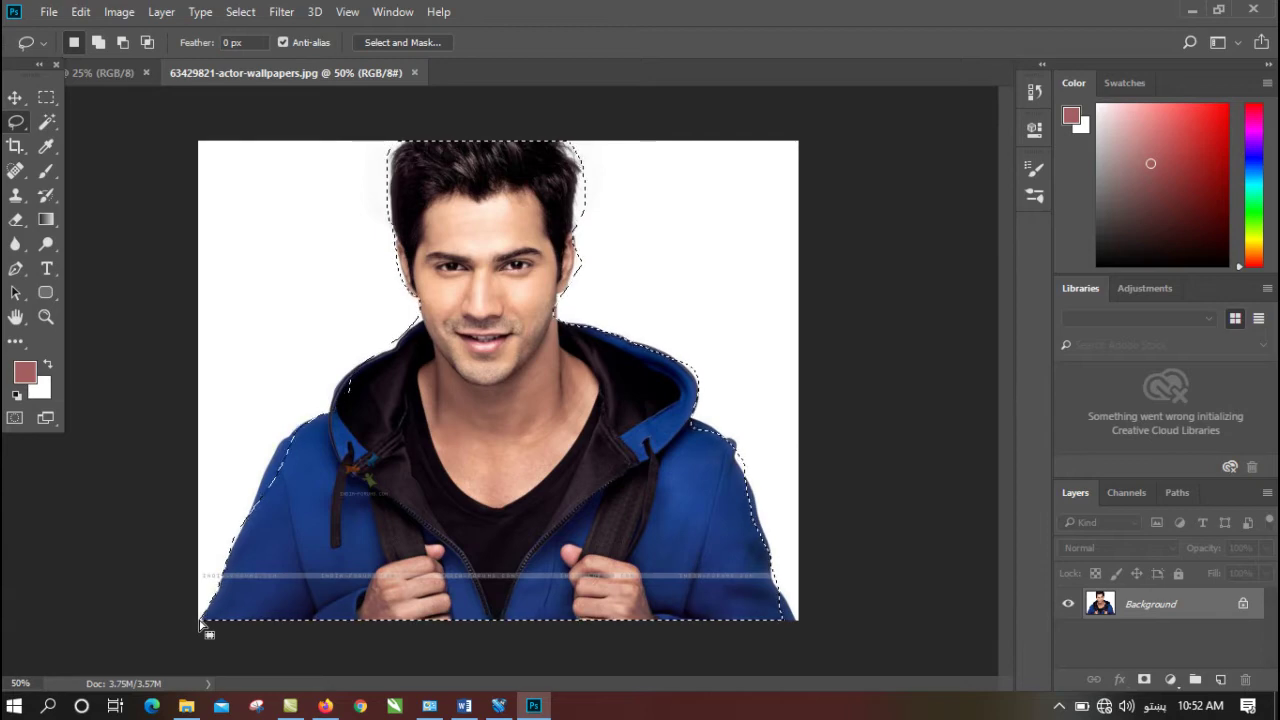
# - Open the moonlit lake image GpUHmC4 from the Wallpapers folder inside Pictures
pyautogui.click(48, 12)
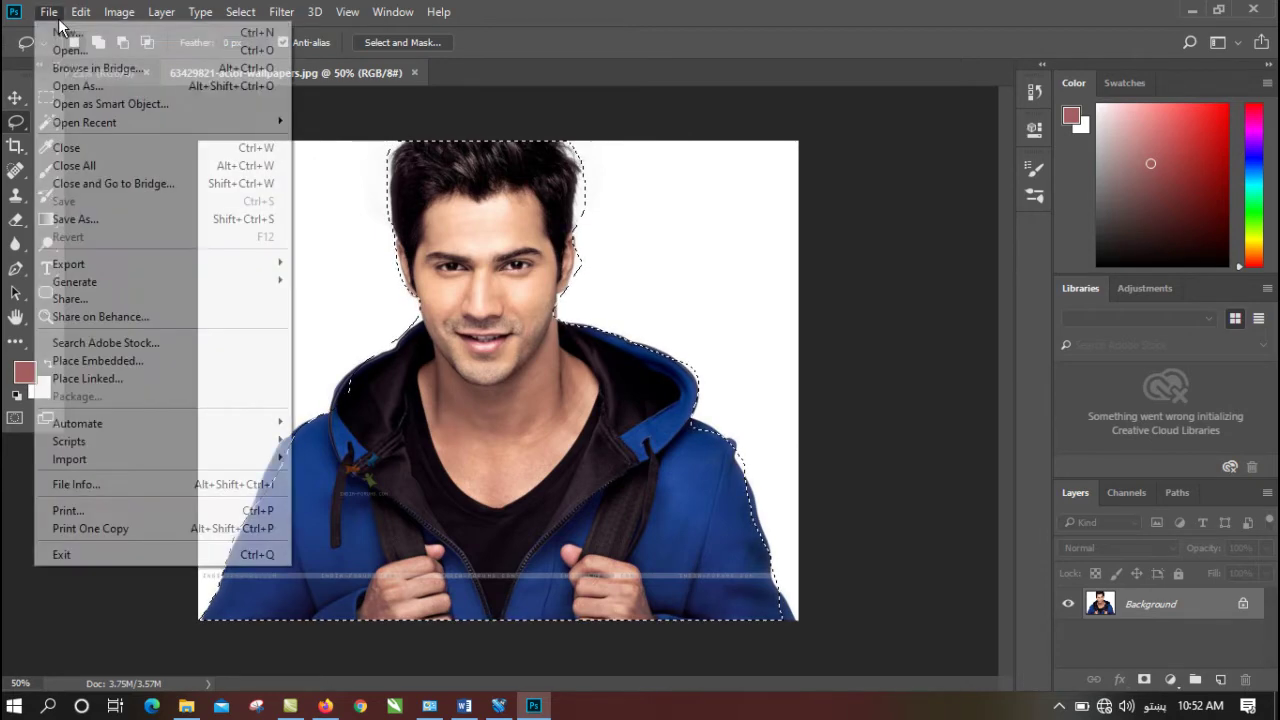
pyautogui.click(80, 48)
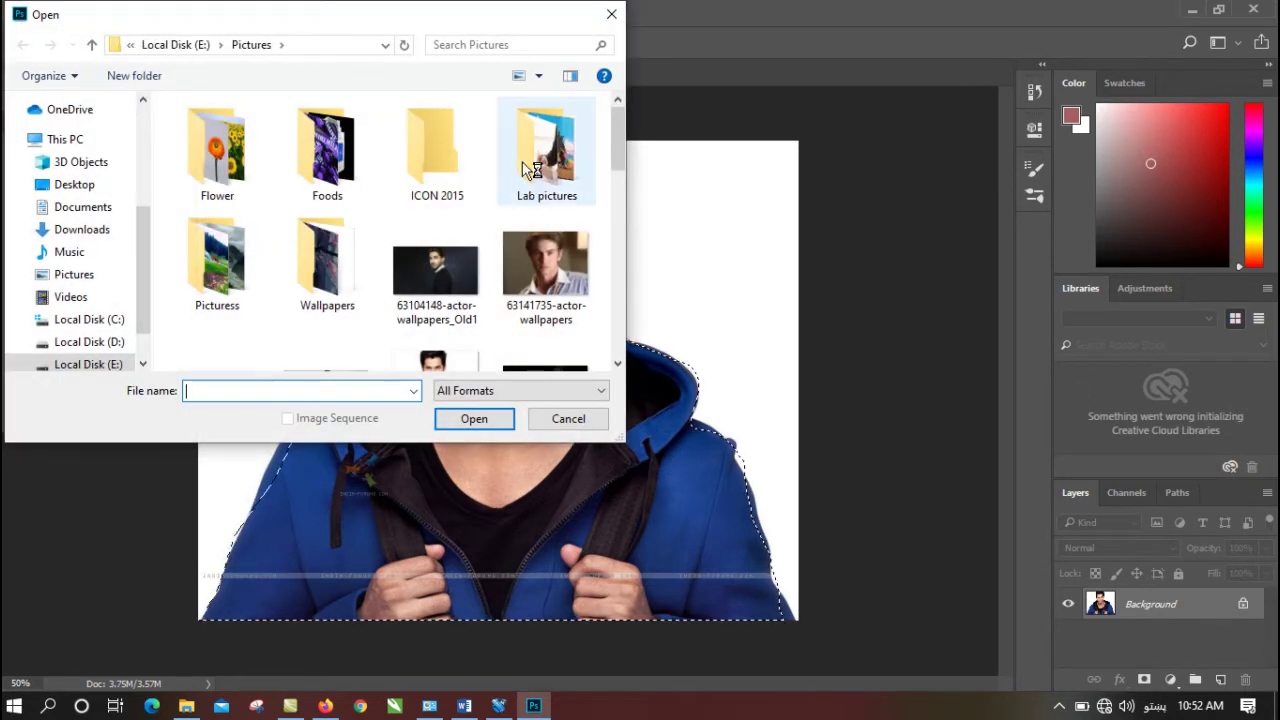
pyautogui.doubleClick(229, 165)
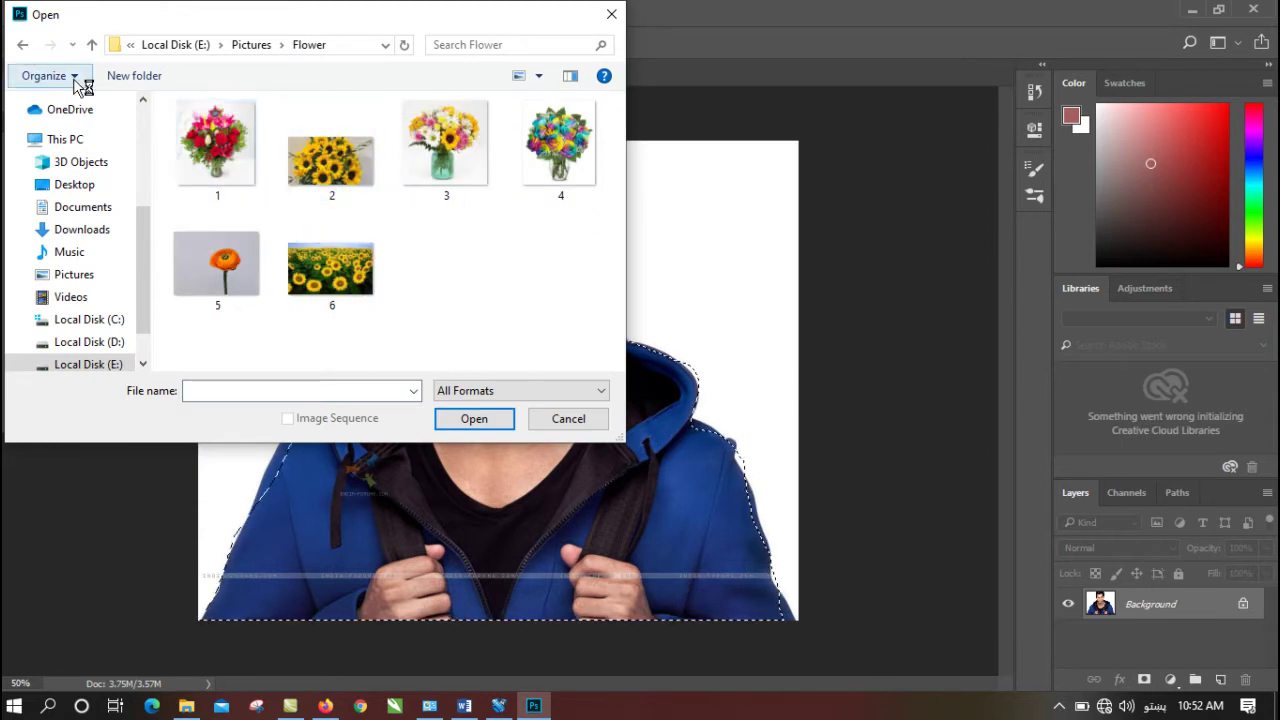
pyautogui.click(256, 46)
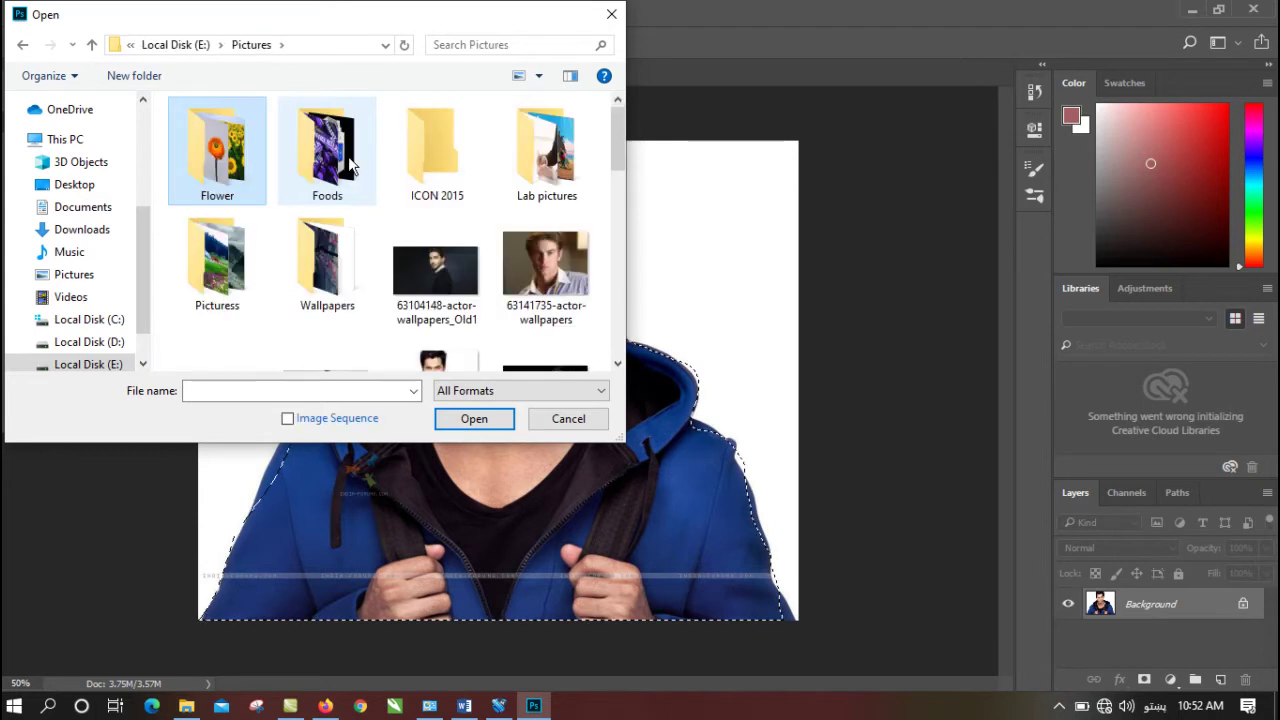
pyautogui.click(308, 260)
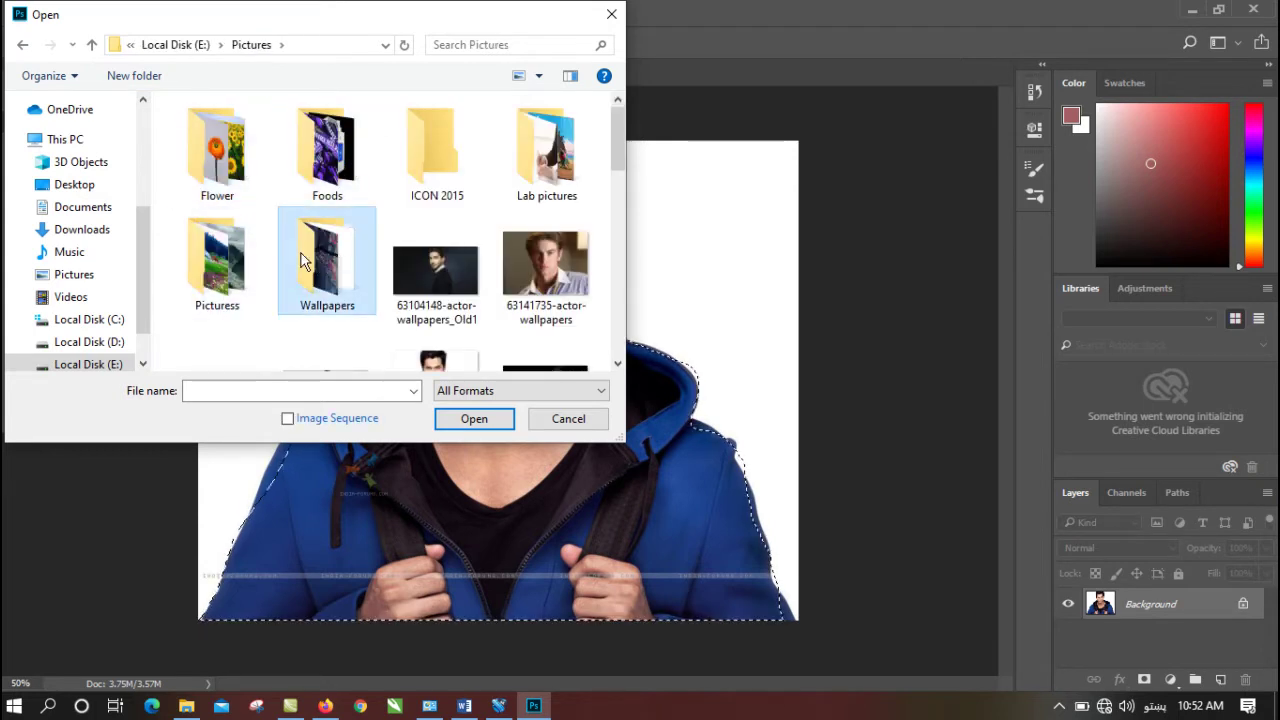
pyautogui.doubleClick(308, 260)
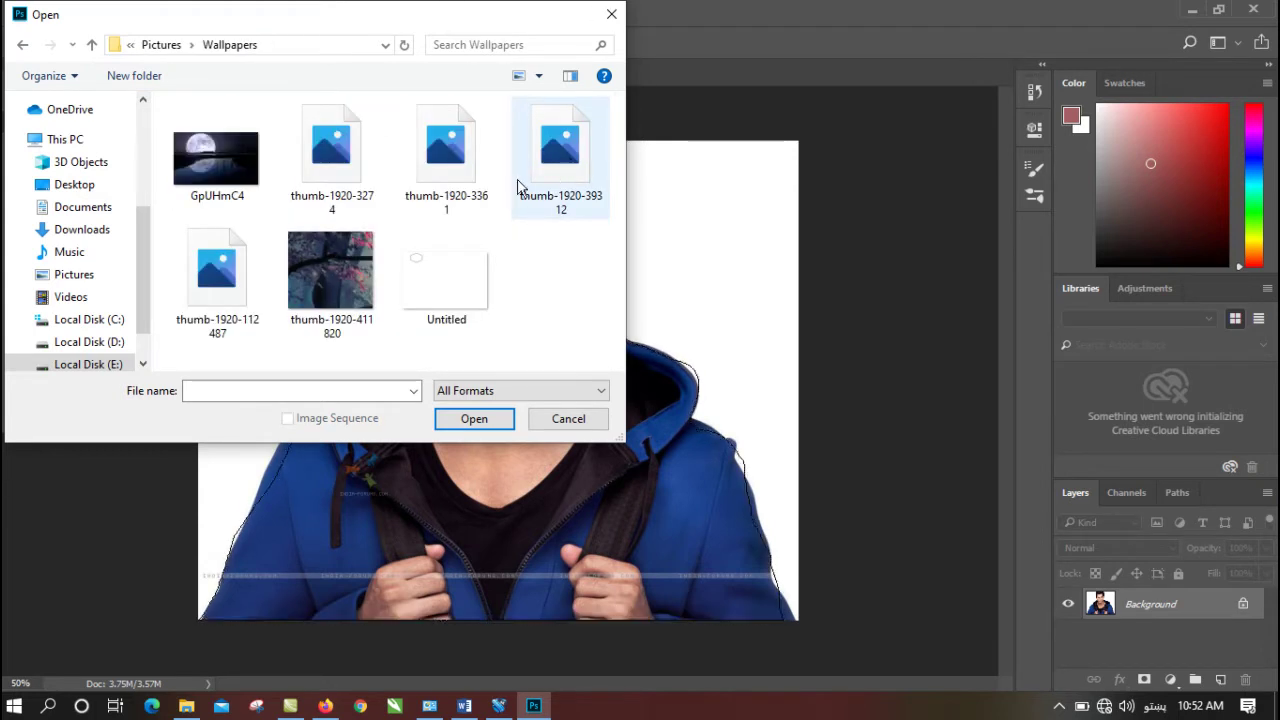
pyautogui.doubleClick(216, 160)
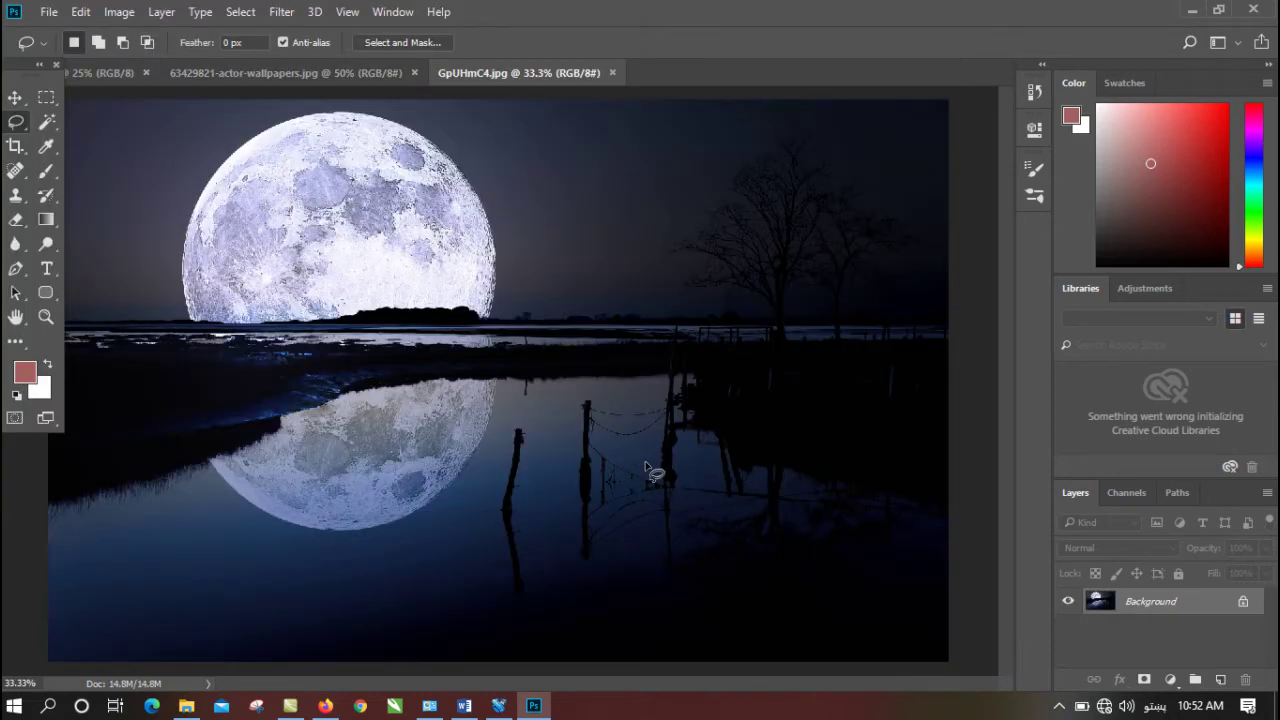
# - Move the selected man from the actor image into GpUHmC4.jpg with the Move tool
pyautogui.click(15, 97)
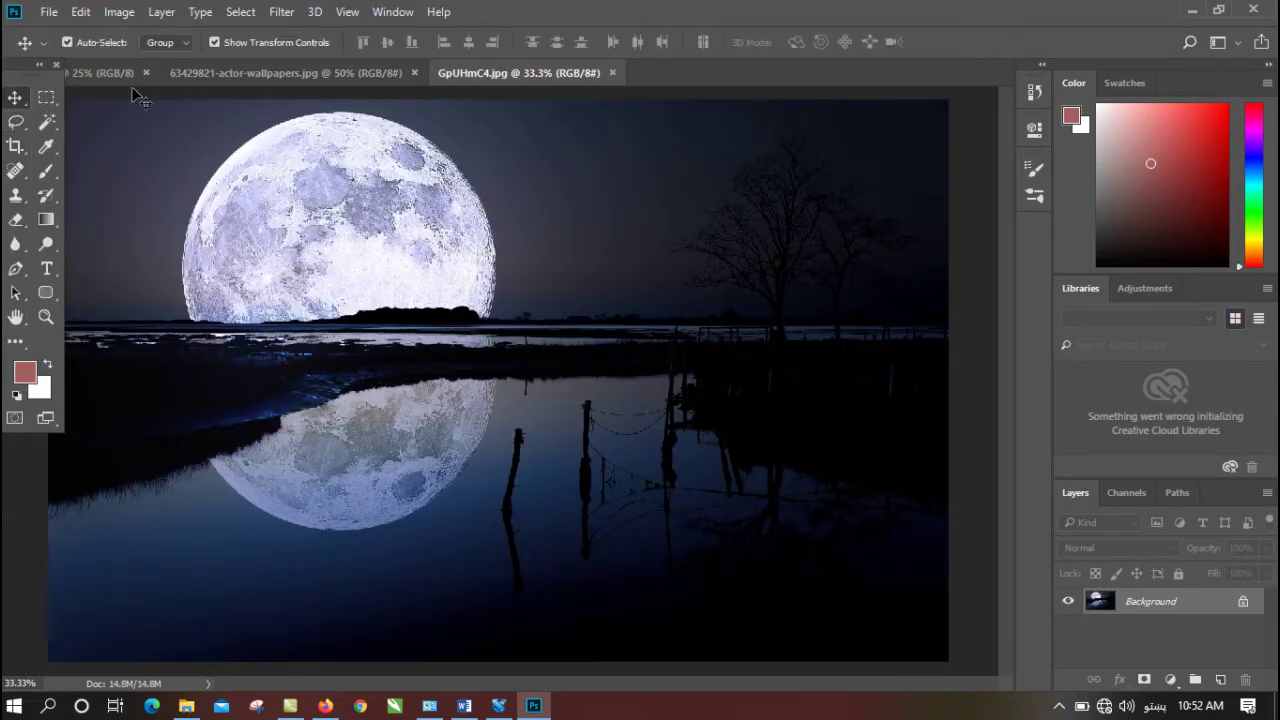
pyautogui.click(237, 80)
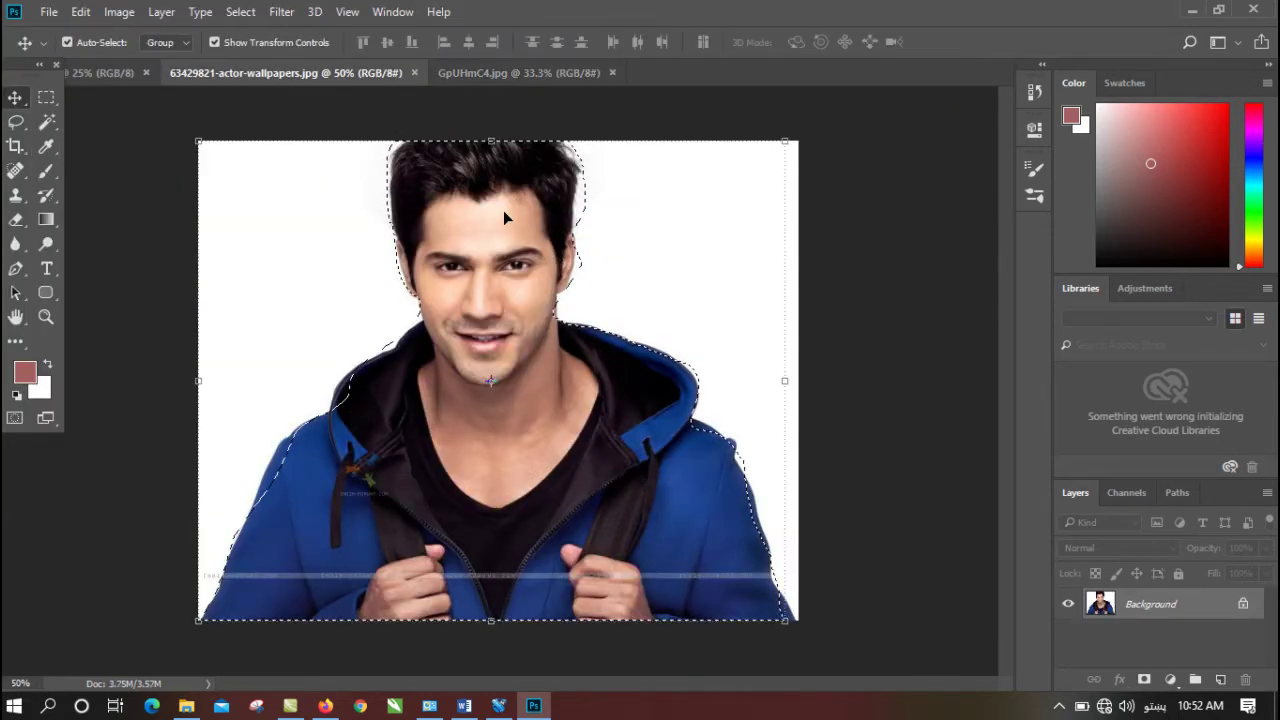
pyautogui.moveTo(517, 69); pyautogui.dragTo(512, 263)
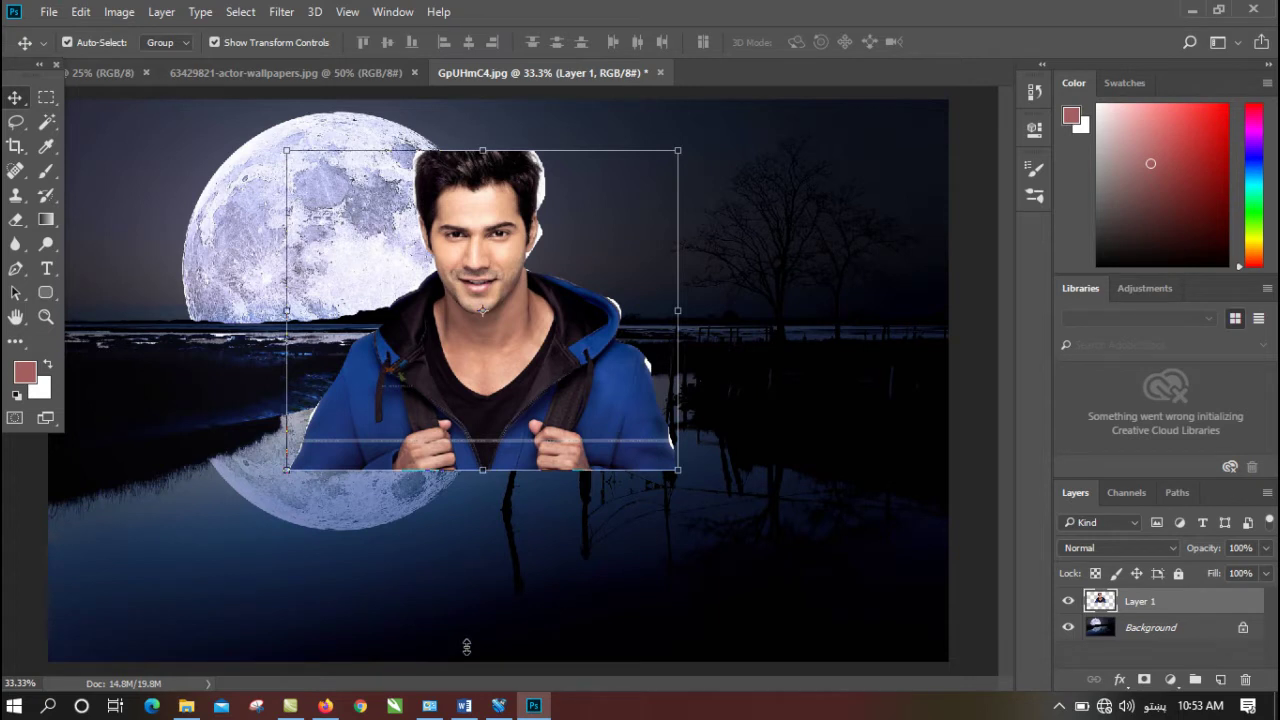
# - Stretch the man's layer vertically to near the bottom of the moon picture and place him on its right side
pyautogui.moveTo(466, 647); pyautogui.dragTo(466, 645)
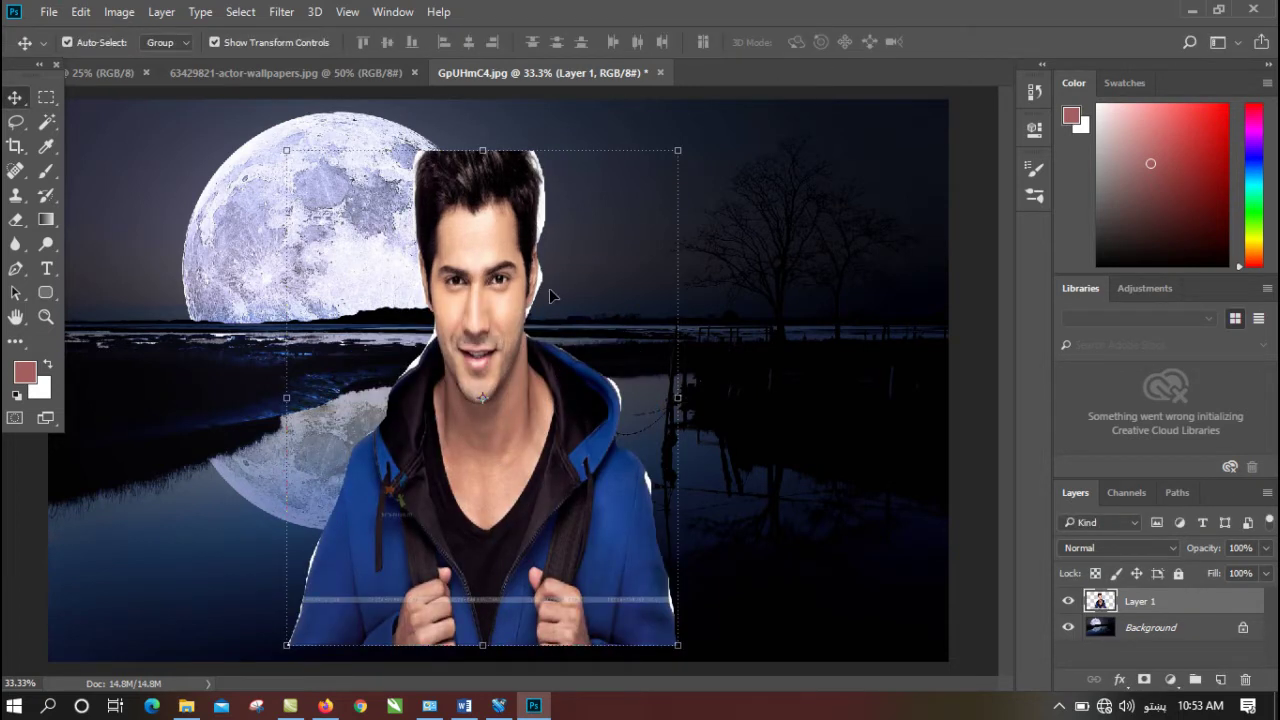
pyautogui.moveTo(546, 426); pyautogui.dragTo(776, 473)
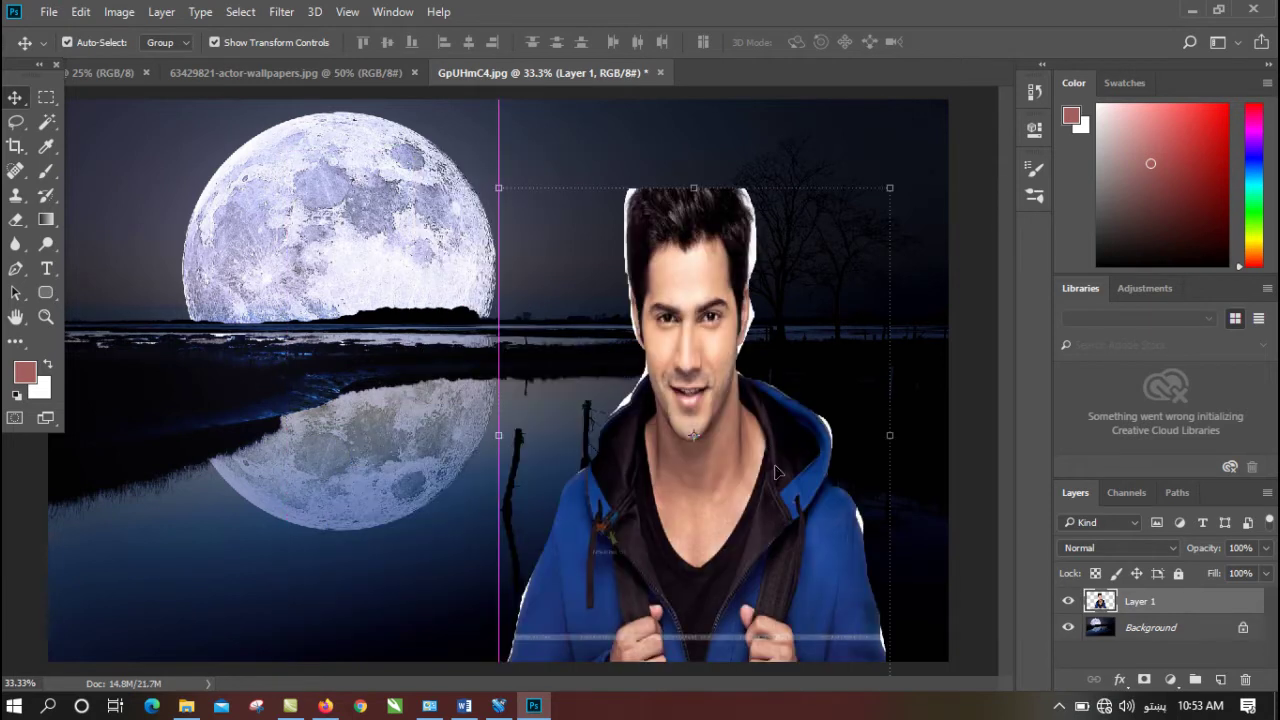
# - Return to 63429821-actor-wallpapers.jpg with the Lasso tool active and clear the selection around the man
pyautogui.click(17, 121)
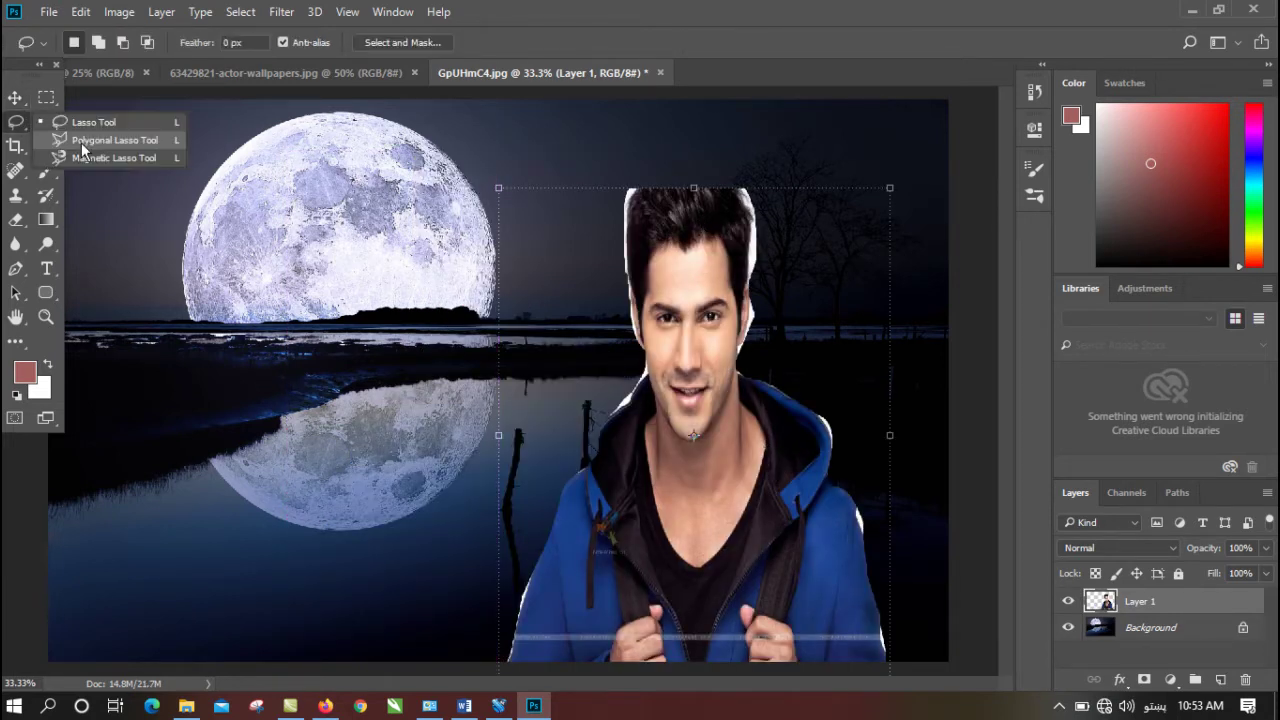
pyautogui.click(147, 130)
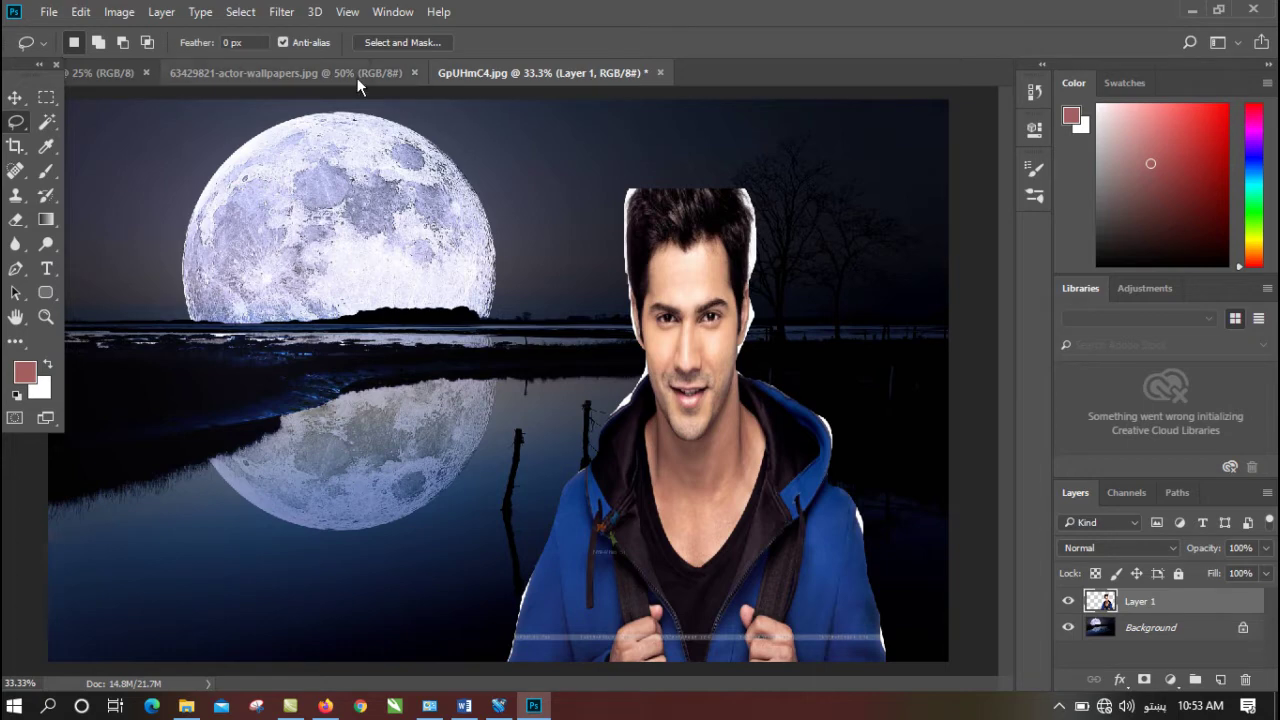
pyautogui.click(286, 72)
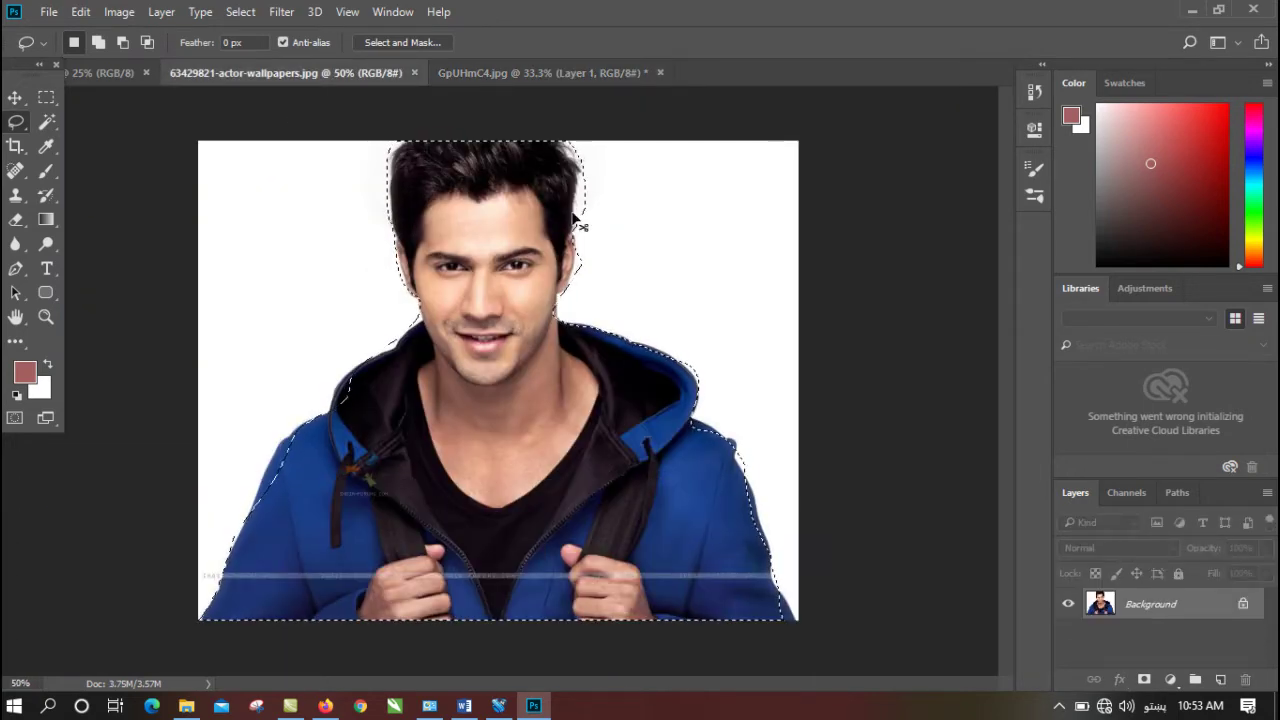
pyautogui.click(283, 497)
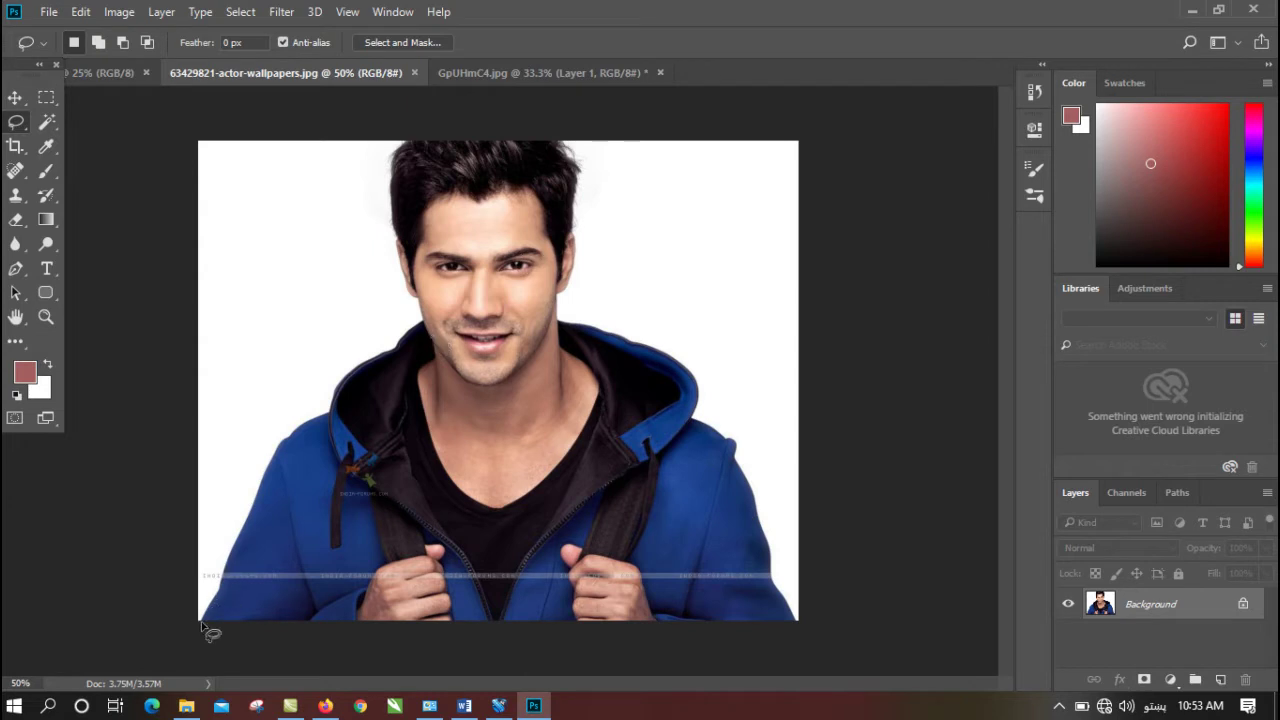
# - Trace a partial Lasso selection from the jacket's lower-left edge up to the hair and deselect it
pyautogui.moveTo(217, 594)
pyautogui.mouseDown()
pyautogui.moveTo(277, 449)
pyautogui.moveTo(330, 422)
pyautogui.moveTo(385, 351)
pyautogui.moveTo(425, 328)
pyautogui.moveTo(400, 256)
pyautogui.moveTo(391, 152)
pyautogui.moveTo(528, 141)
pyautogui.mouseUp()
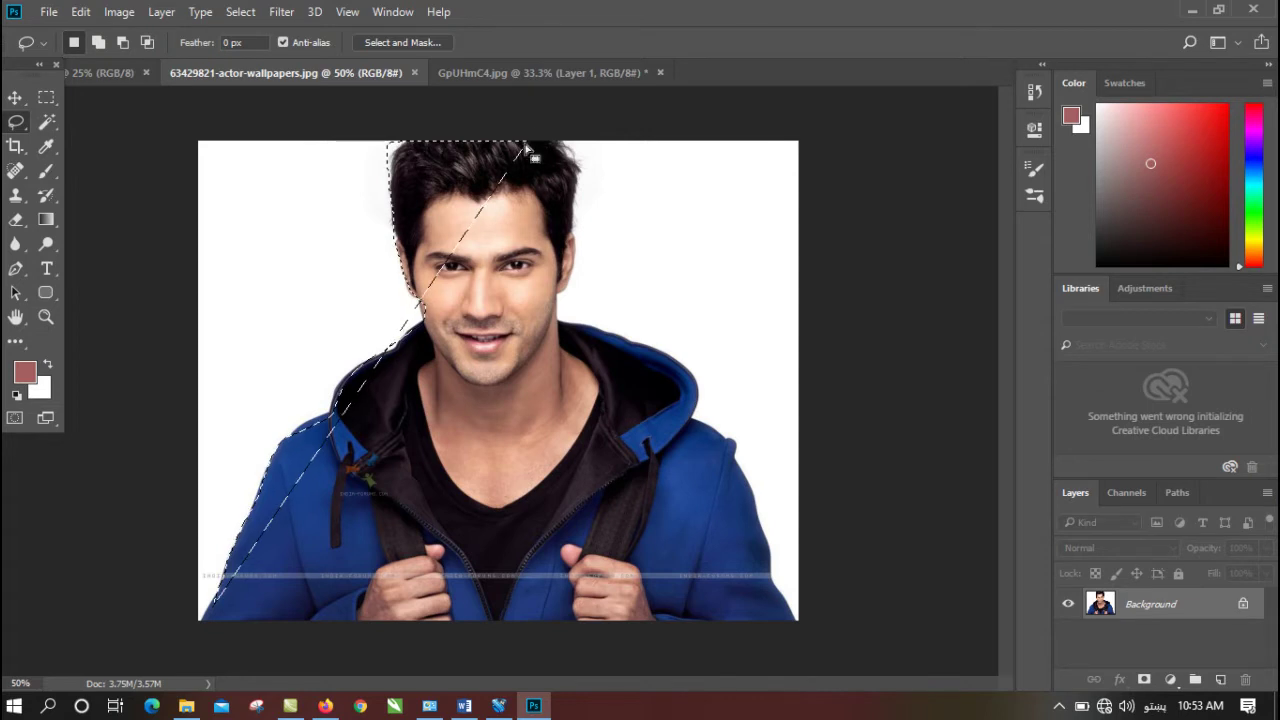
pyautogui.click(485, 347)
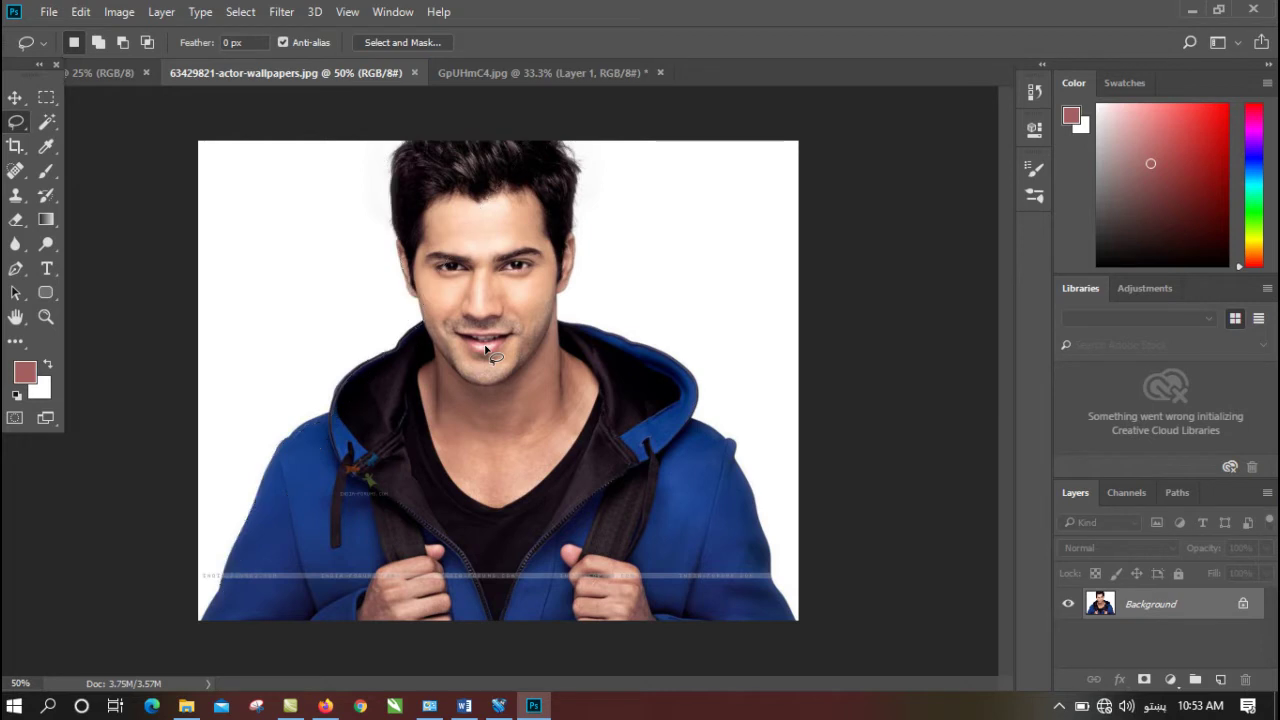
# - Draw a straight-sided selection in the white background to the right of the man's head with the Polygonal Lasso tool
pyautogui.rightClick(24, 124)
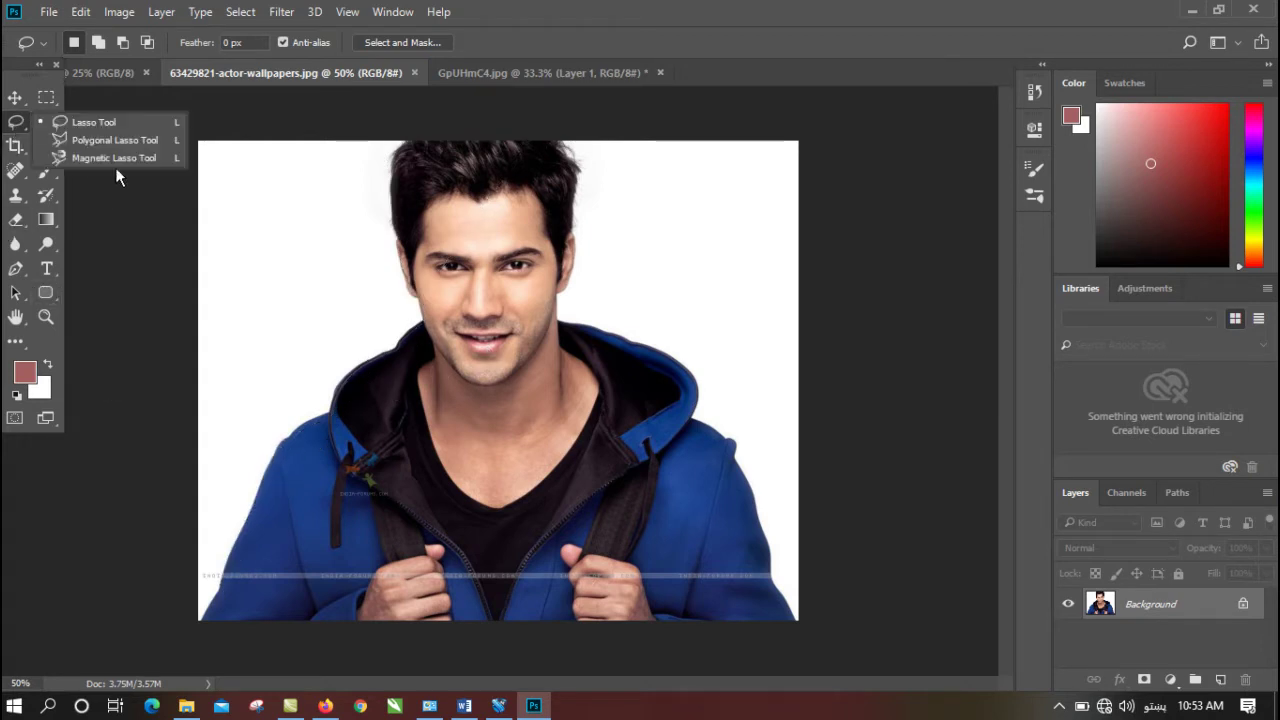
pyautogui.click(174, 147)
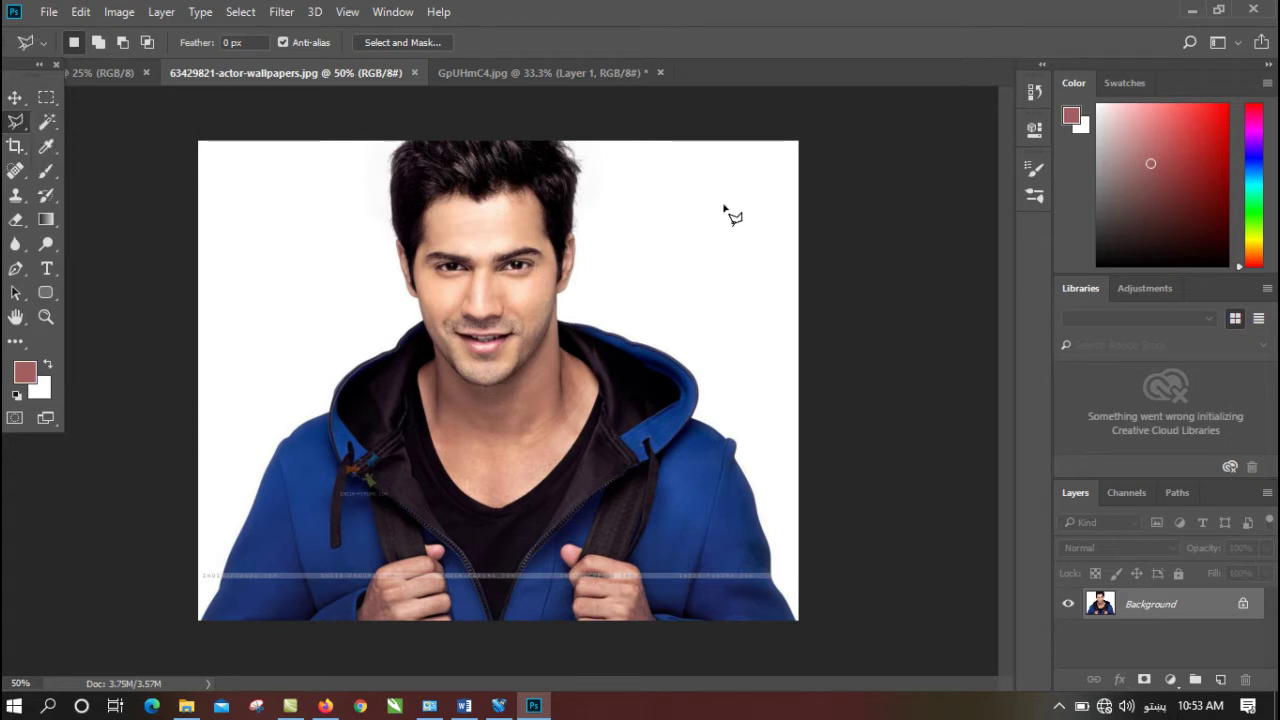
pyautogui.click(742, 178)
pyautogui.click(679, 214)
pyautogui.doubleClick(732, 288)
pyautogui.click(650, 271)
pyautogui.click(634, 209)
pyautogui.click(721, 206)
pyautogui.click(710, 254)
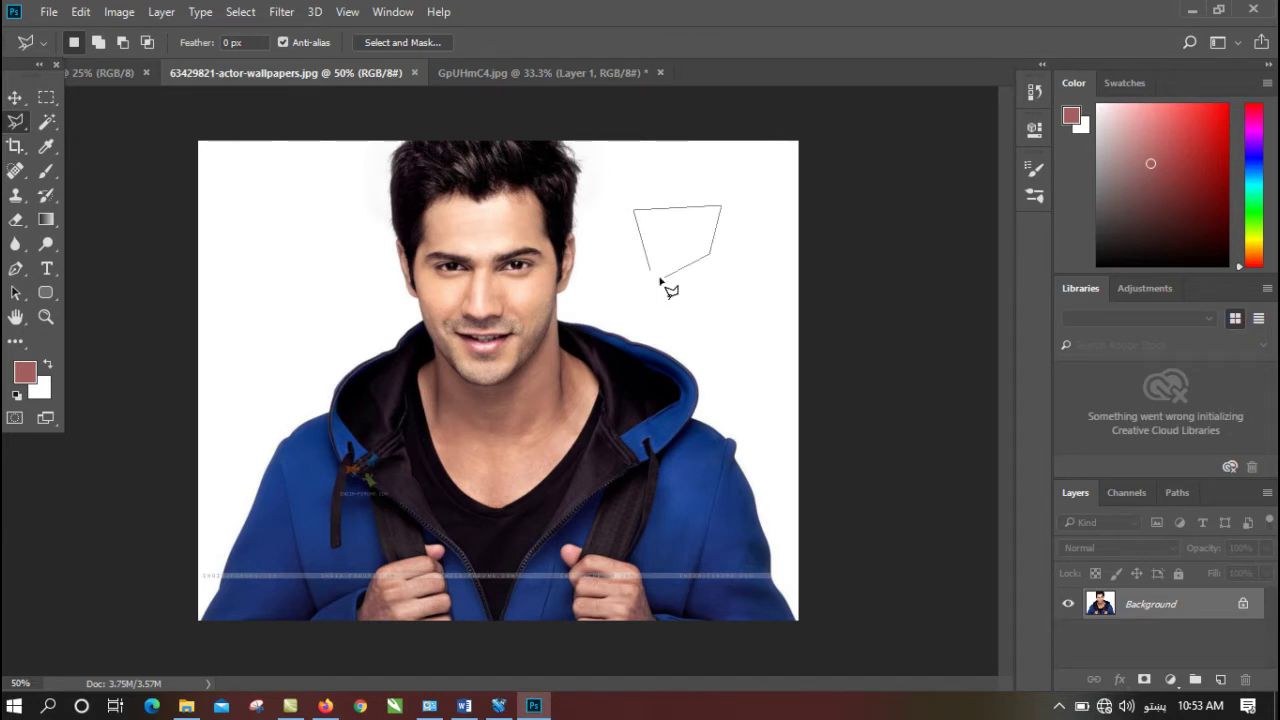
pyautogui.click(658, 276)
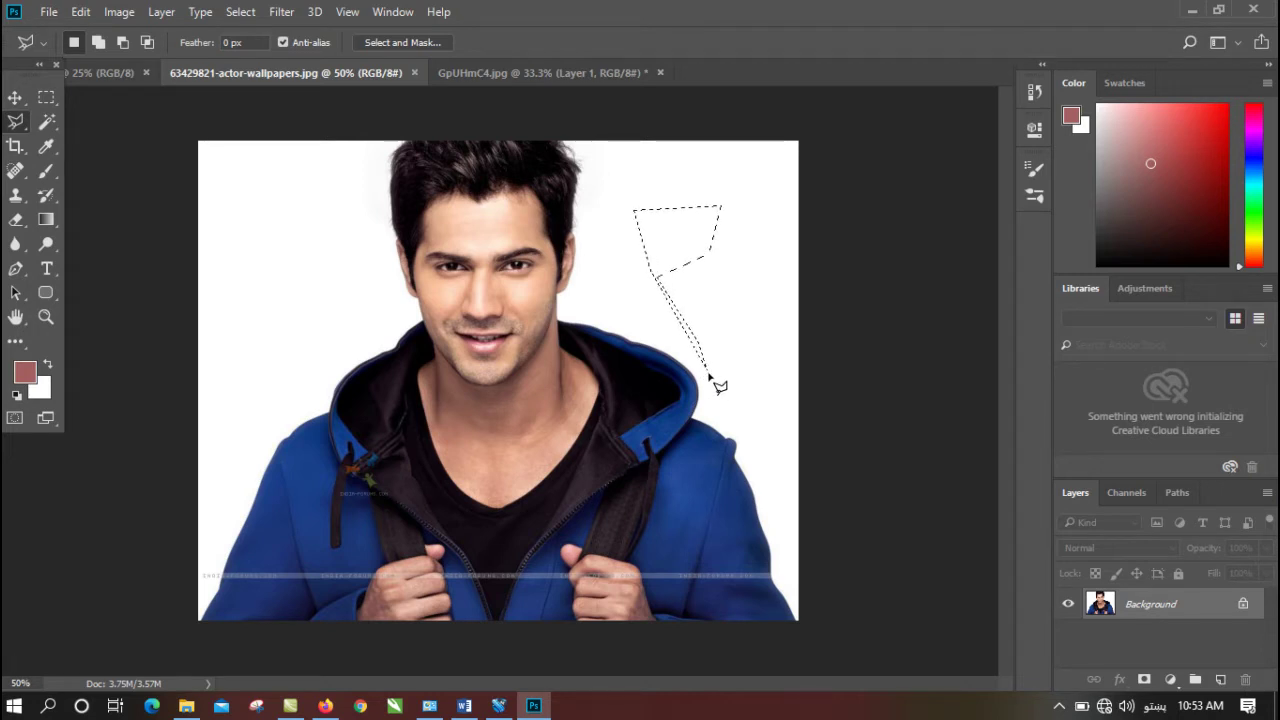
pyautogui.doubleClick(666, 228)
pyautogui.hotkey('shift', 'F5')
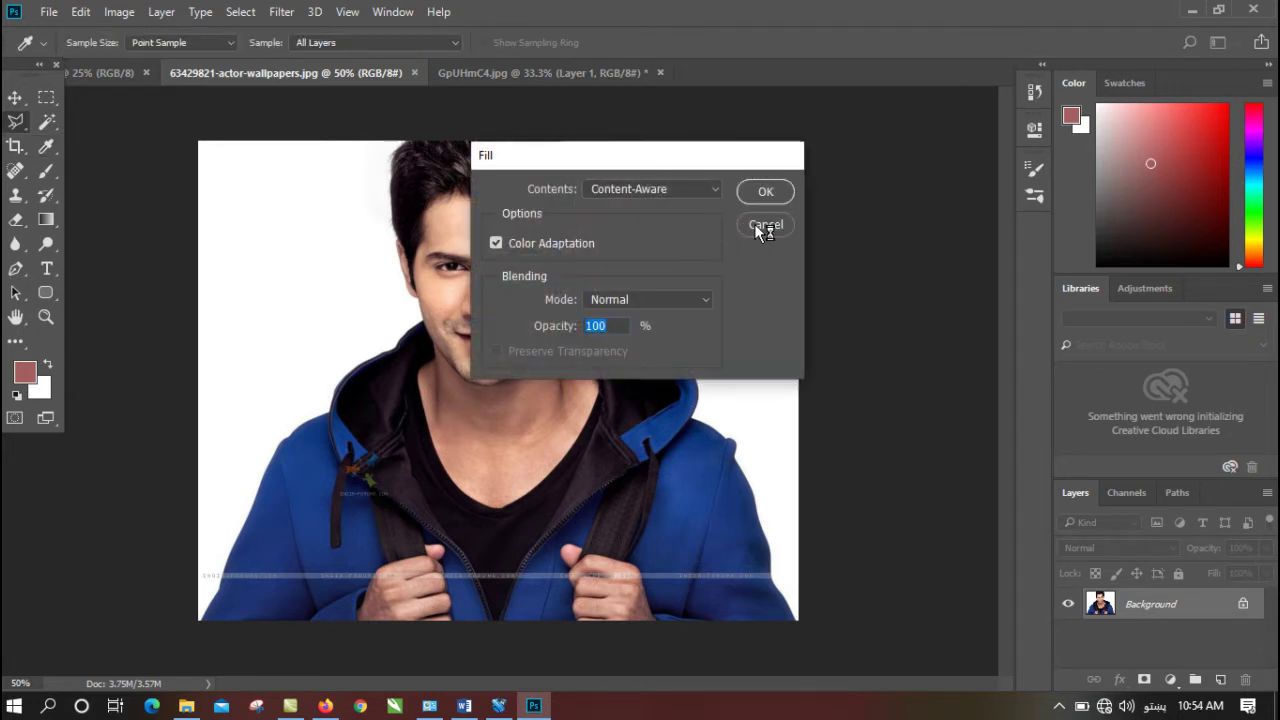
pyautogui.click(760, 224)
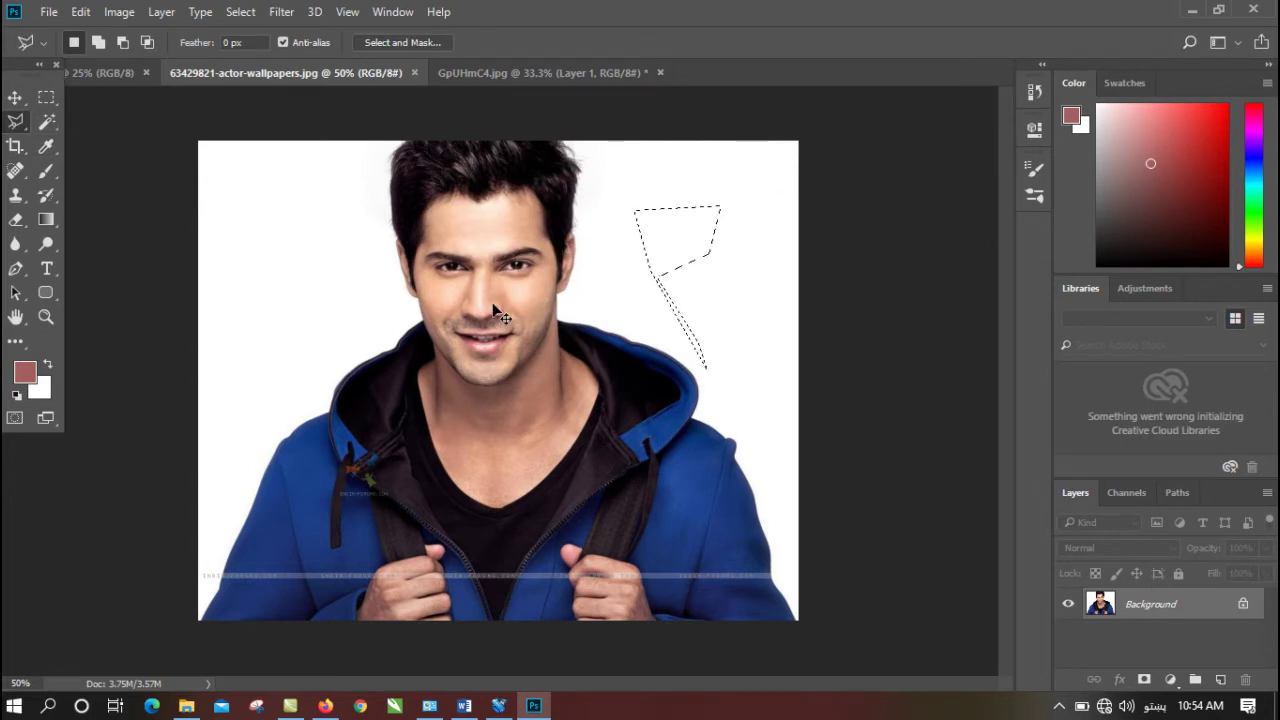
# - Clear the background selection and outline the whole man with the Polygonal Lasso, starting and closing at the jacket's lower-left corner
pyautogui.hotkey('ctrl', 'd')
pyautogui.click(200, 620)
pyautogui.click(231, 543)
pyautogui.click(292, 434)
pyautogui.click(340, 383)
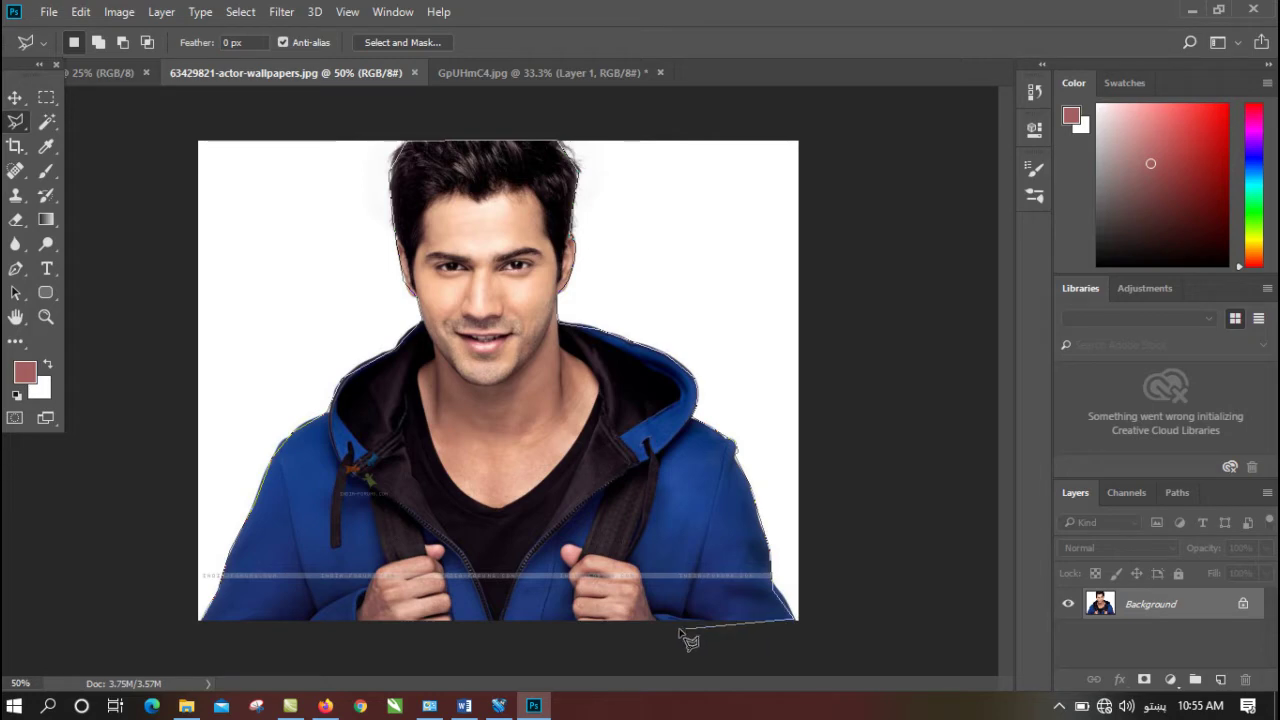
pyautogui.click(202, 634)
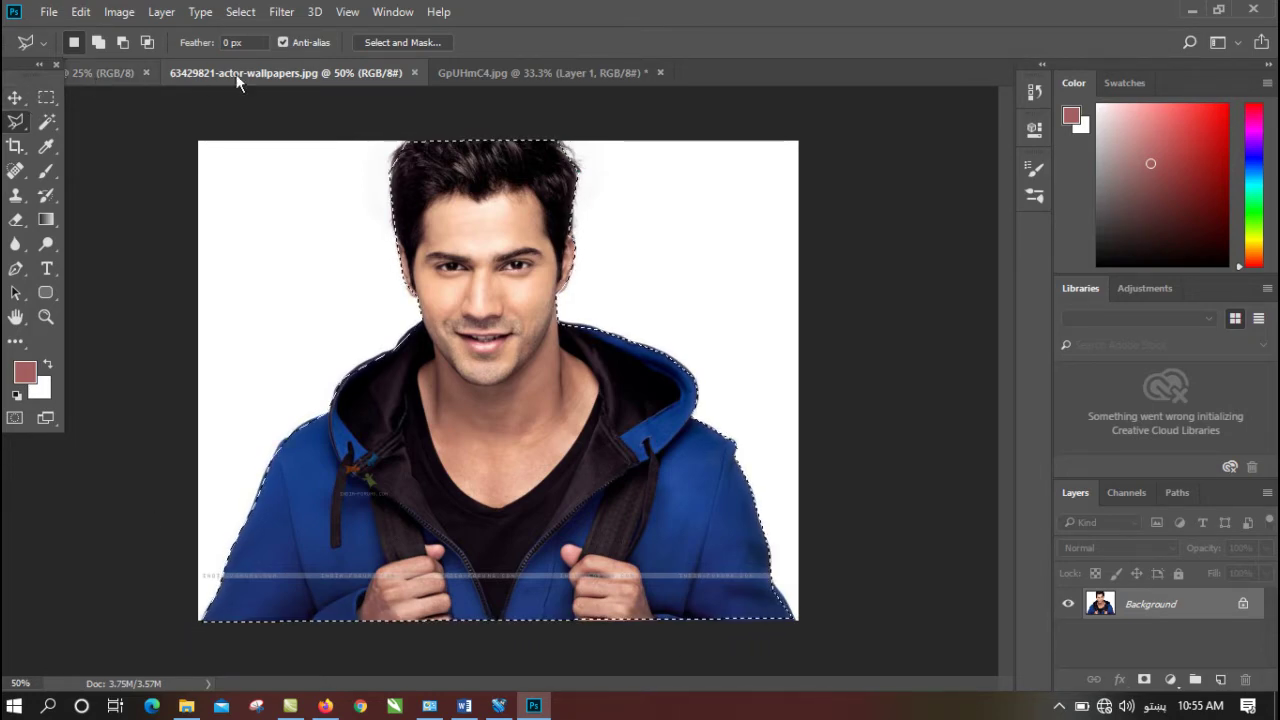
# - In GpUHmC4.jpg, shrink the existing man's layer to 45.32% width and 54.76% height and place him at the picture's upper right
pyautogui.click(512, 75)
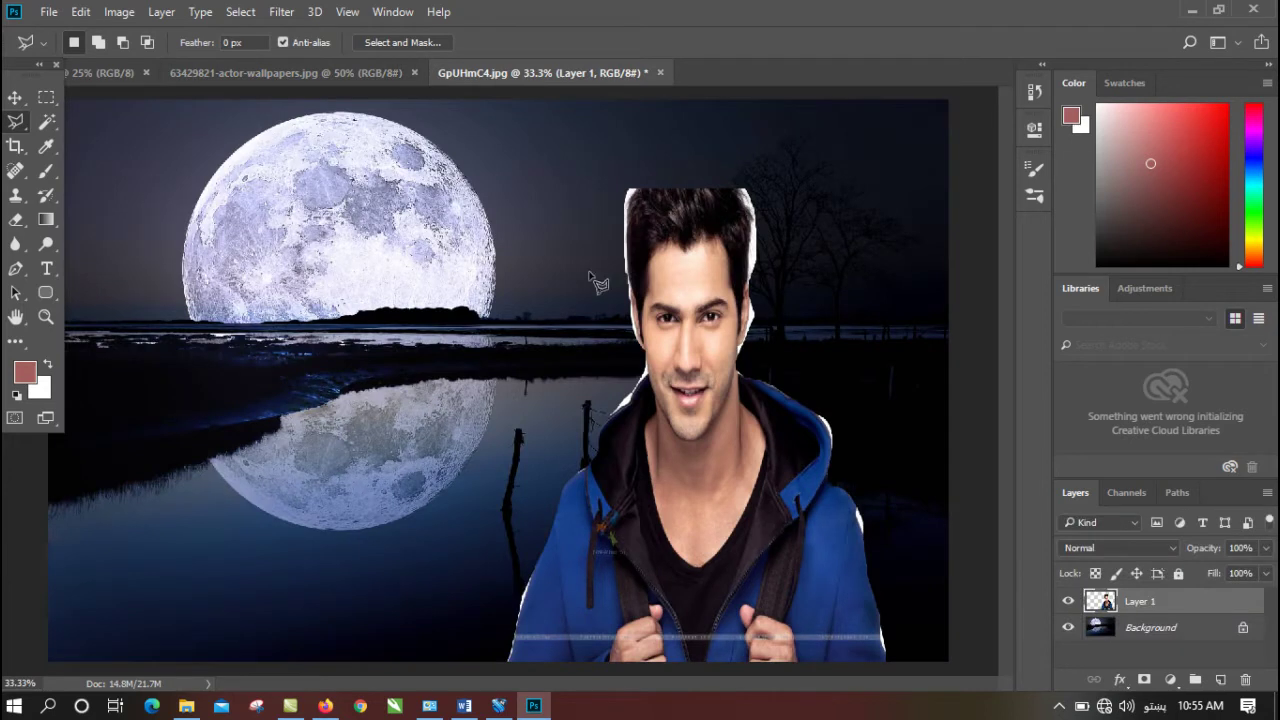
pyautogui.click(15, 97)
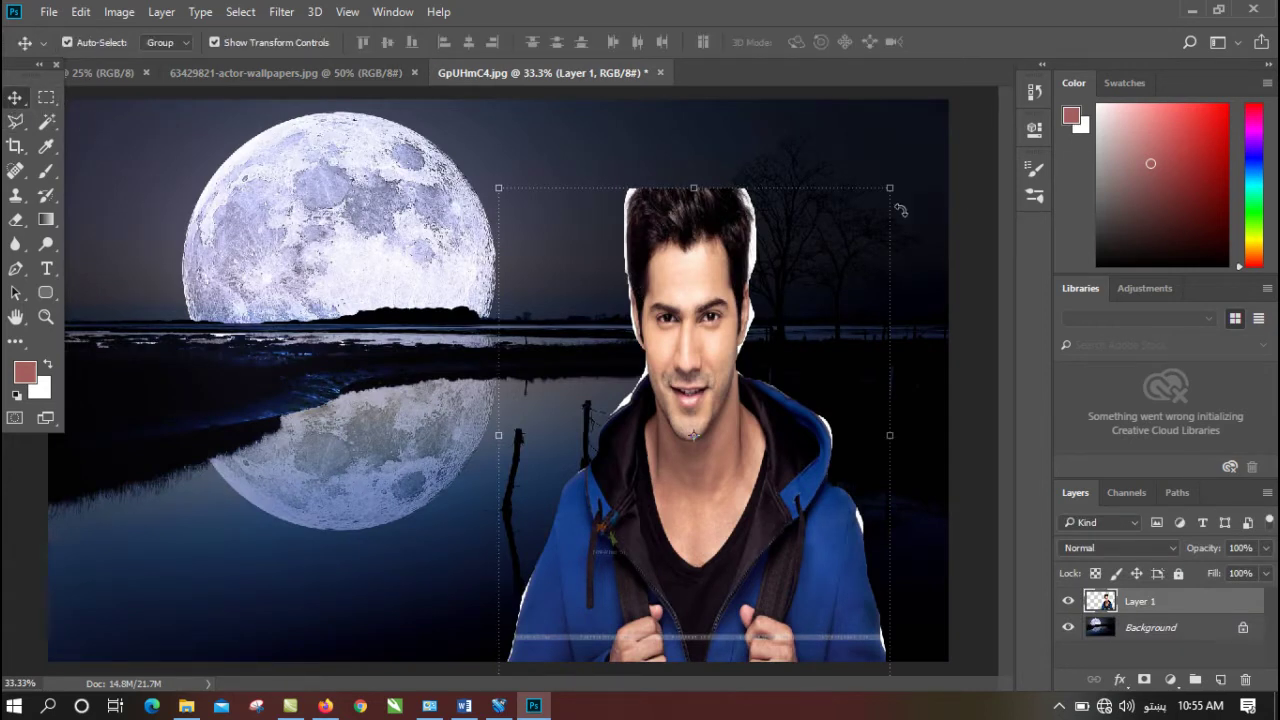
pyautogui.hotkey('ctrl', 't')
pyautogui.moveTo(737, 355); pyautogui.dragTo(732, 357)
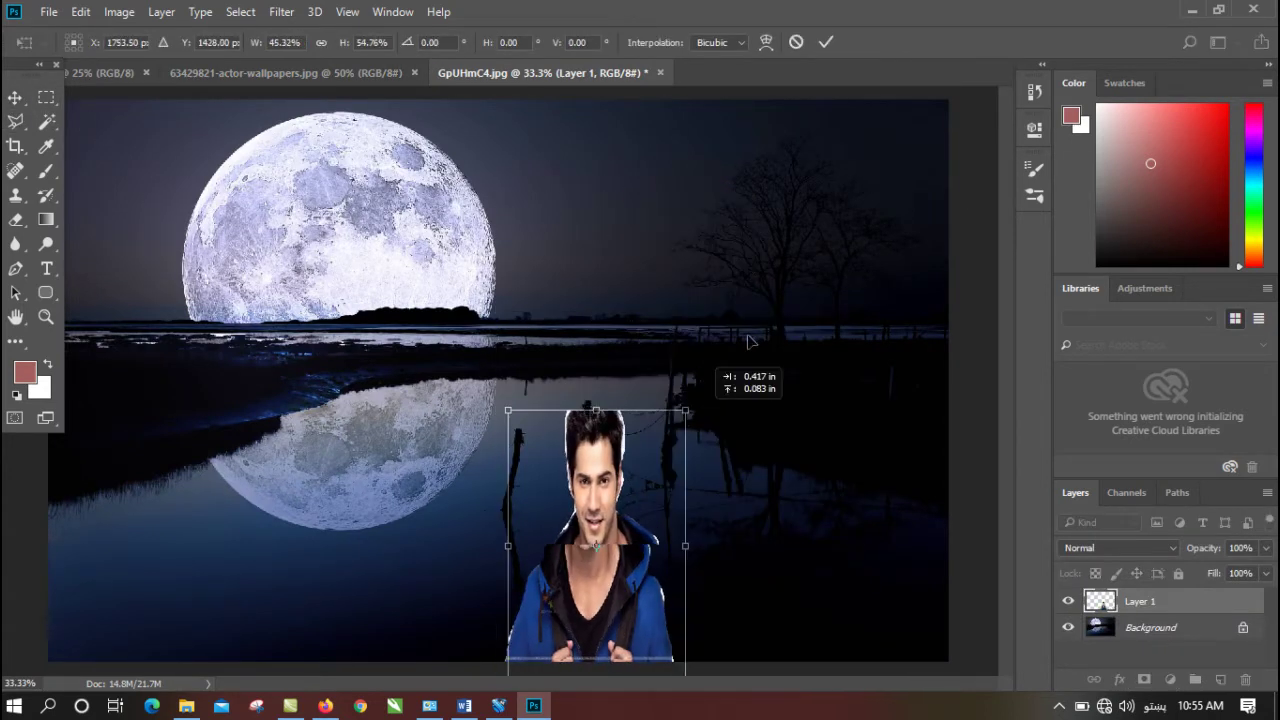
pyautogui.moveTo(600, 540); pyautogui.dragTo(815, 75)
pyautogui.press('Return')
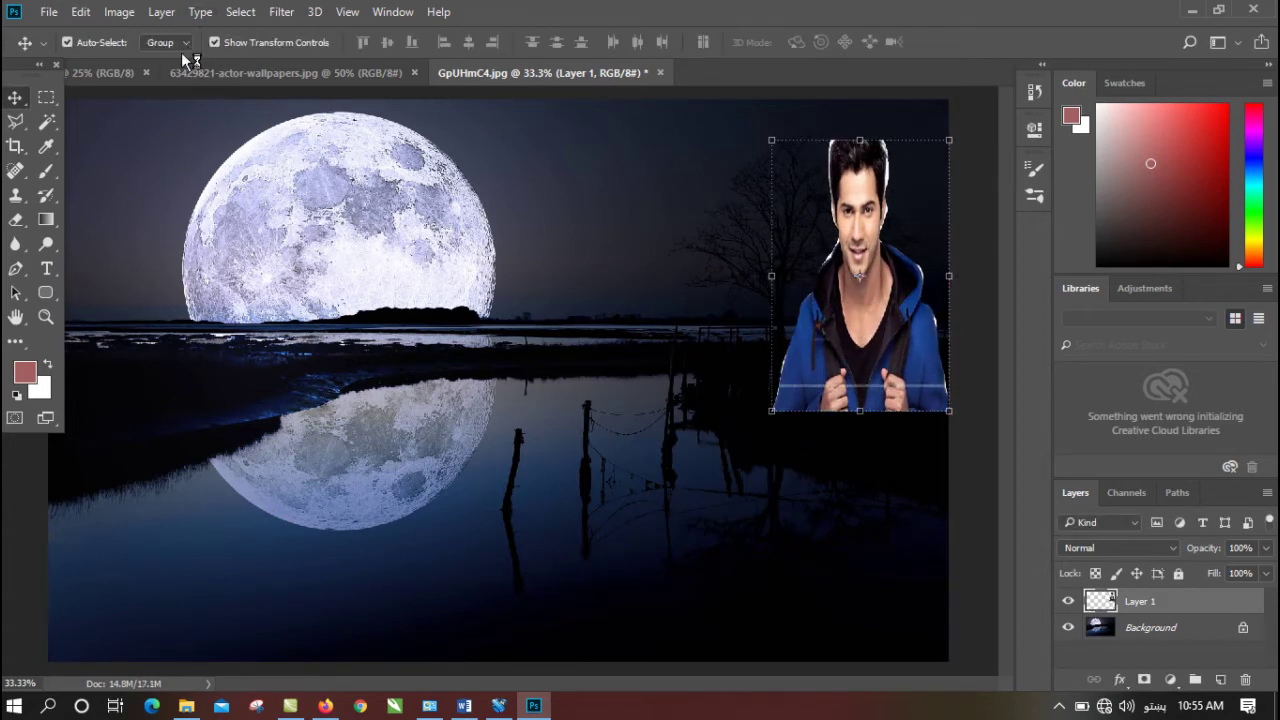
# - Copy the newly selected man into GpUHmC4.jpg as a new layer and resize him to a smaller figure in front of the moon
pyautogui.click(223, 73)
pyautogui.moveTo(440, 218)
pyautogui.mouseDown()
pyautogui.moveTo(497, 80)
pyautogui.moveTo(460, 228)
pyautogui.mouseUp()
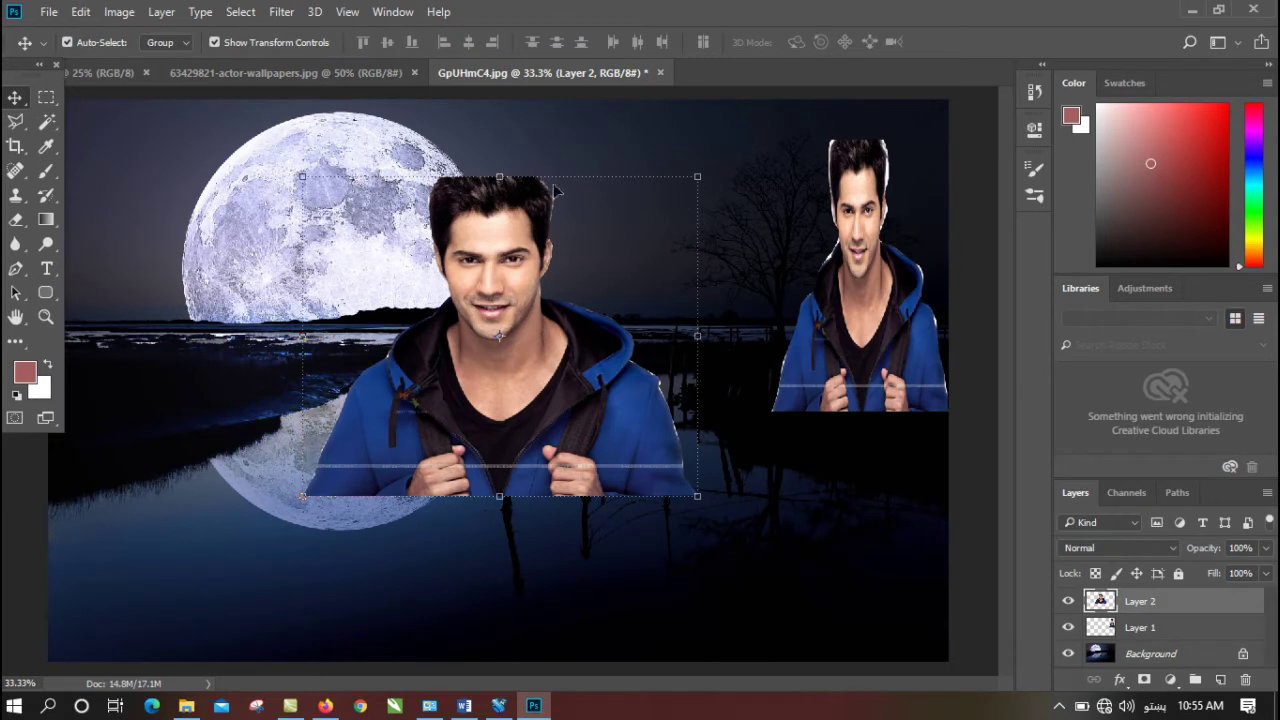
pyautogui.moveTo(500, 178); pyautogui.dragTo(468, 298)
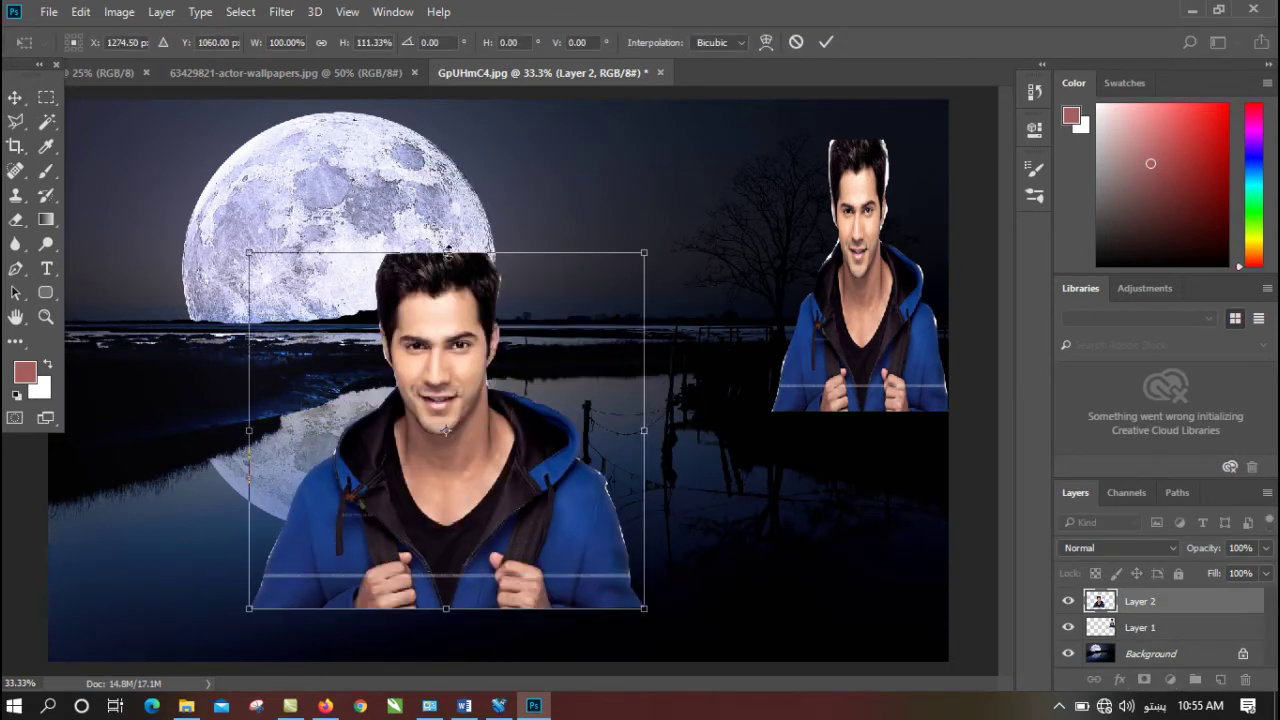
pyautogui.moveTo(447, 254); pyautogui.dragTo(441, 149)
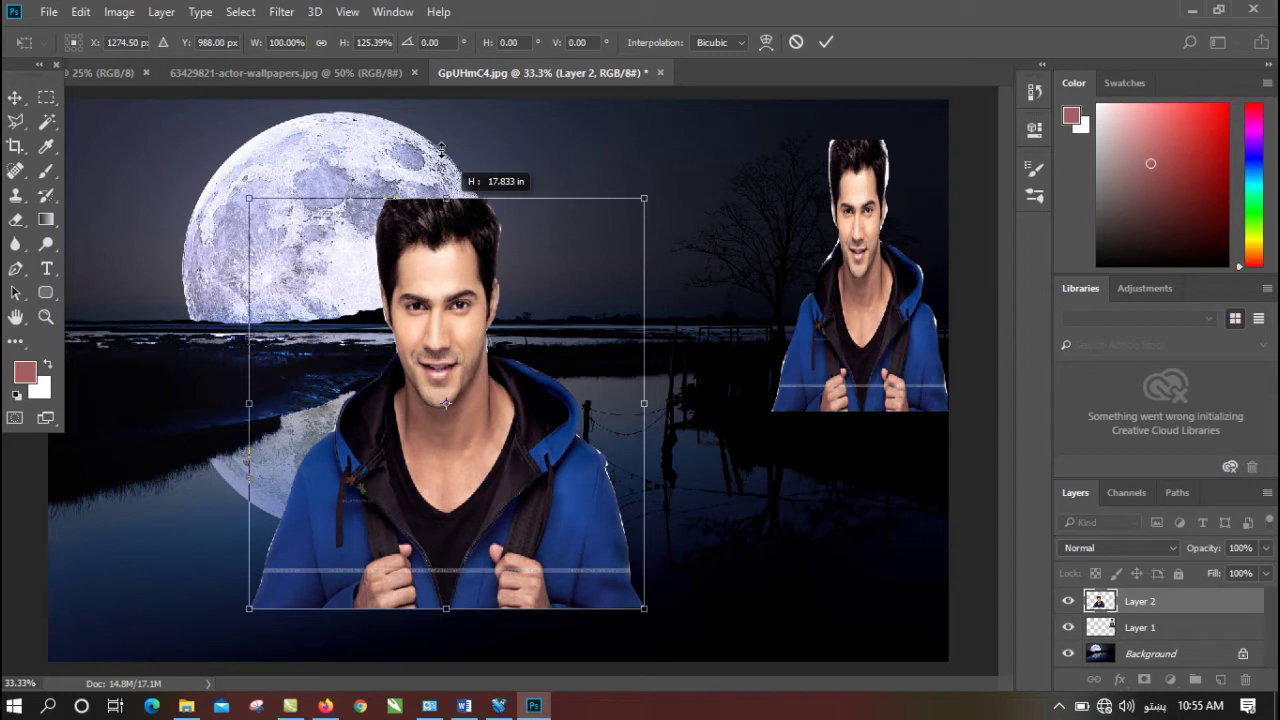
pyautogui.click(826, 41)
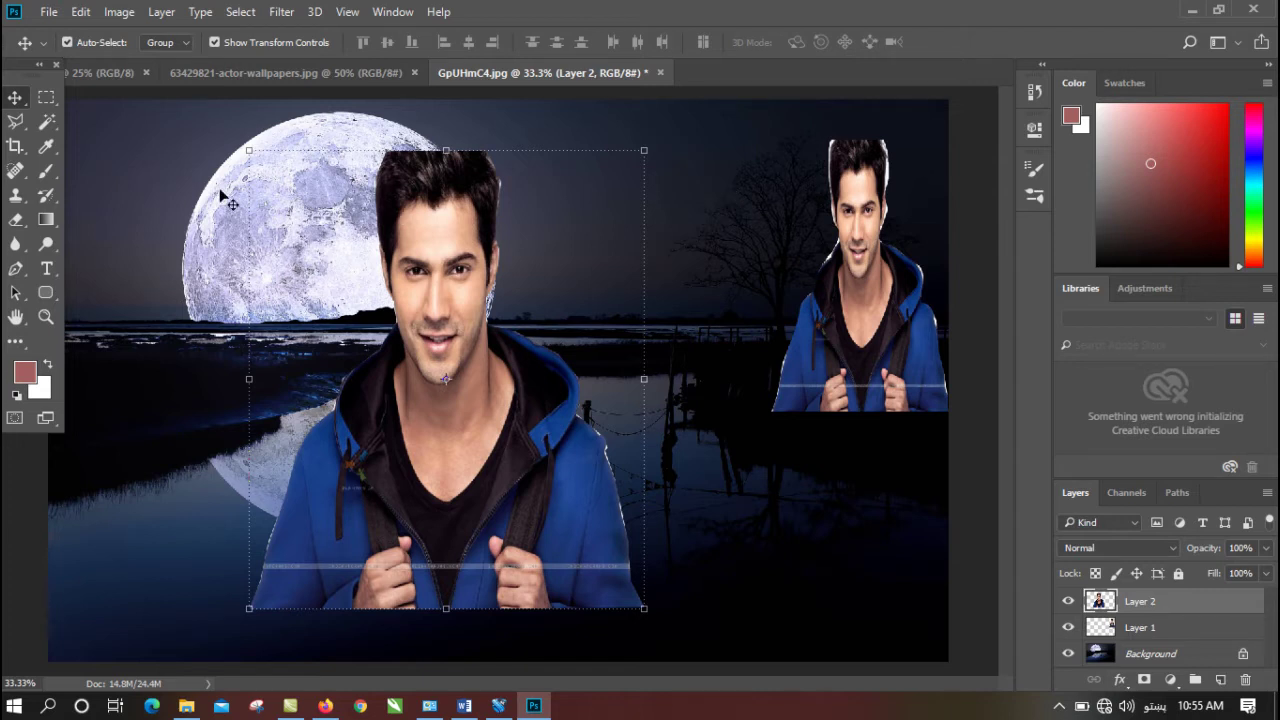
pyautogui.moveTo(646, 151); pyautogui.dragTo(510, 257)
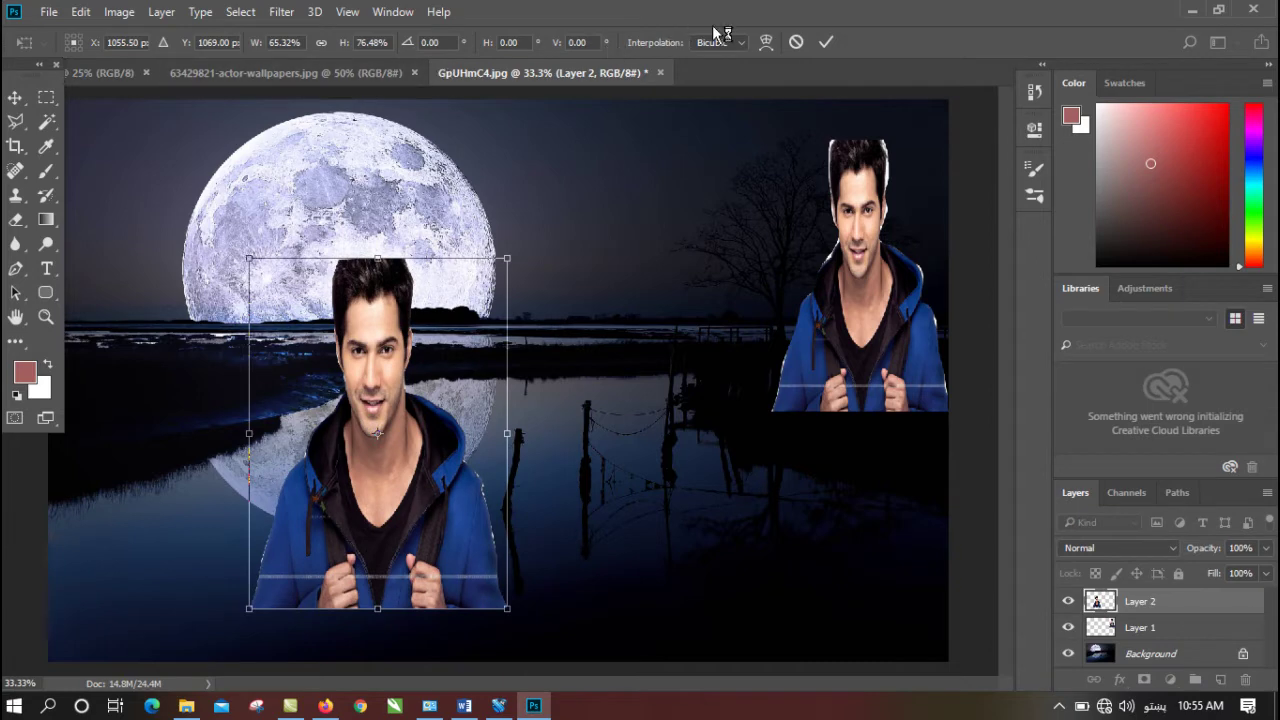
pyautogui.click(825, 41)
# - Return to 63429821-actor-wallpapers.jpg, activate the Magnetic Lasso tool and clear the selection around the man
pyautogui.click(255, 73)
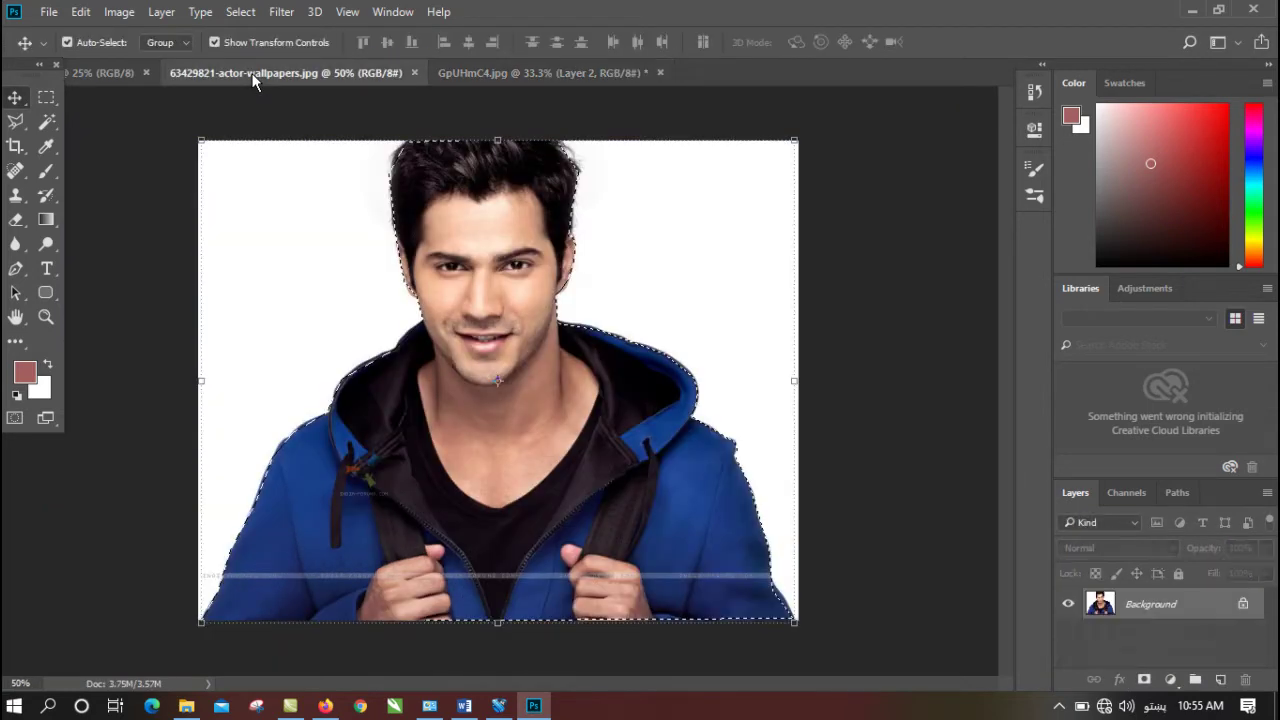
pyautogui.click(15, 121)
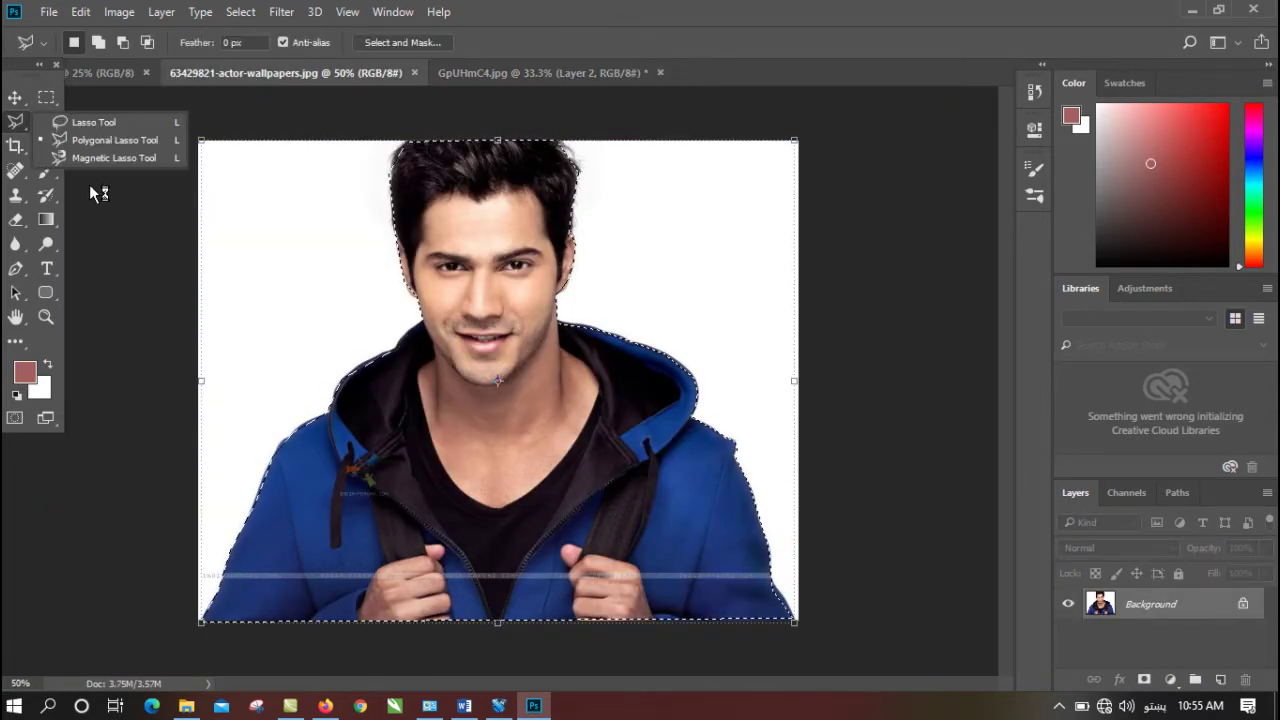
pyautogui.click(142, 162)
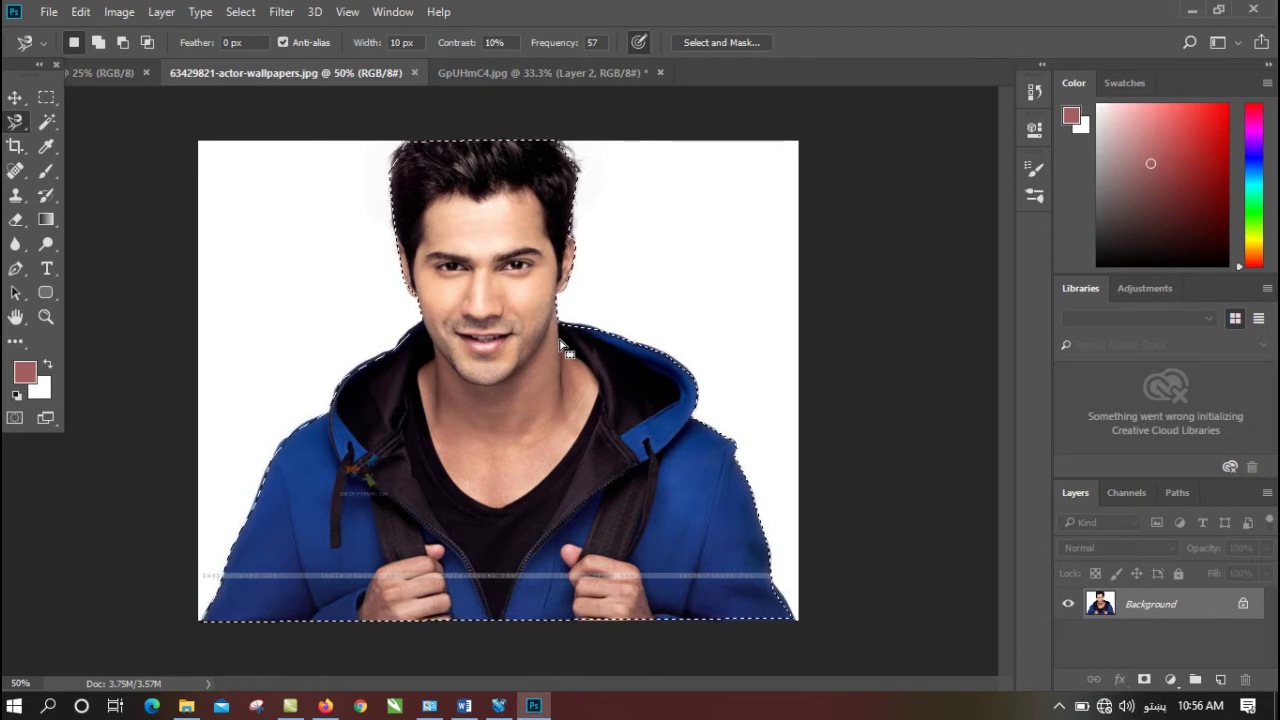
pyautogui.hotkey('ctrl', 'd')
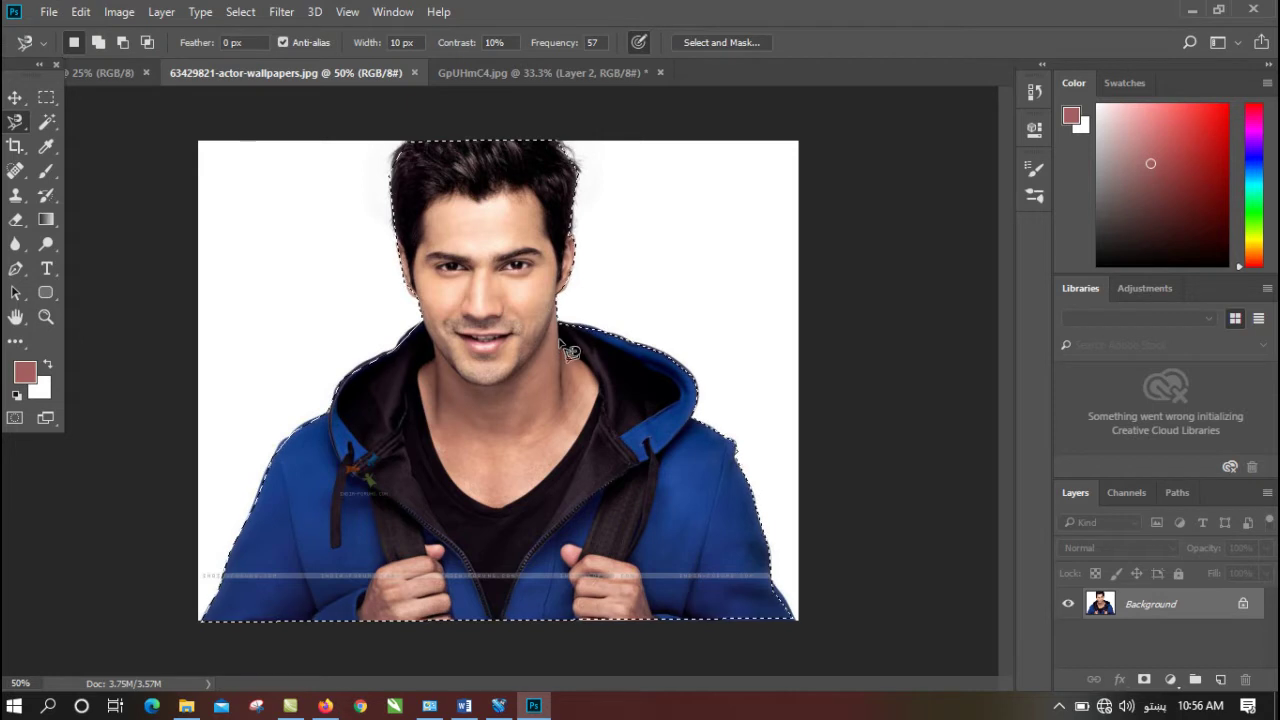
# - Place Polygonal Lasso points from the jacket's lower-left corner across the sleeve, hood, mouth and neck as a deliberately inaccurate outline
pyautogui.rightClick(15, 121)
pyautogui.click(85, 141)
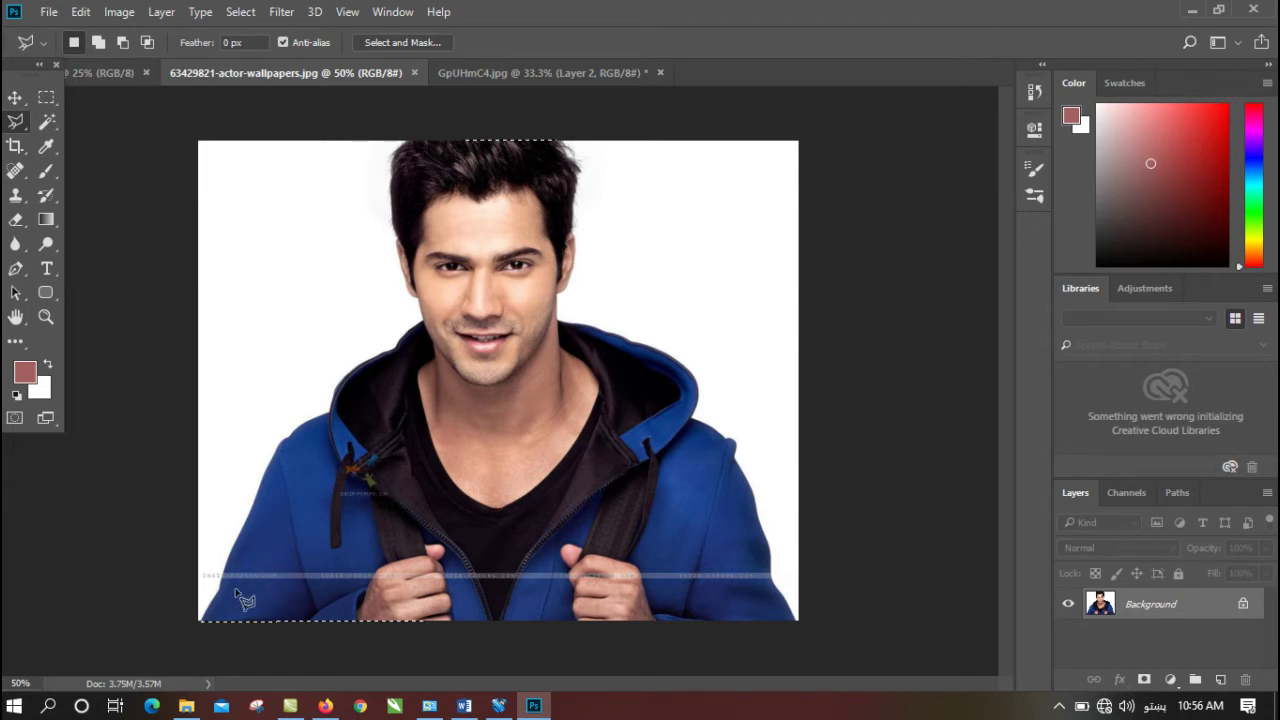
pyautogui.click(204, 617)
pyautogui.click(226, 560)
pyautogui.click(364, 514)
pyautogui.click(384, 378)
pyautogui.click(455, 330)
pyautogui.click(522, 340)
pyautogui.click(506, 400)
pyautogui.click(504, 477)
pyautogui.click(594, 477)
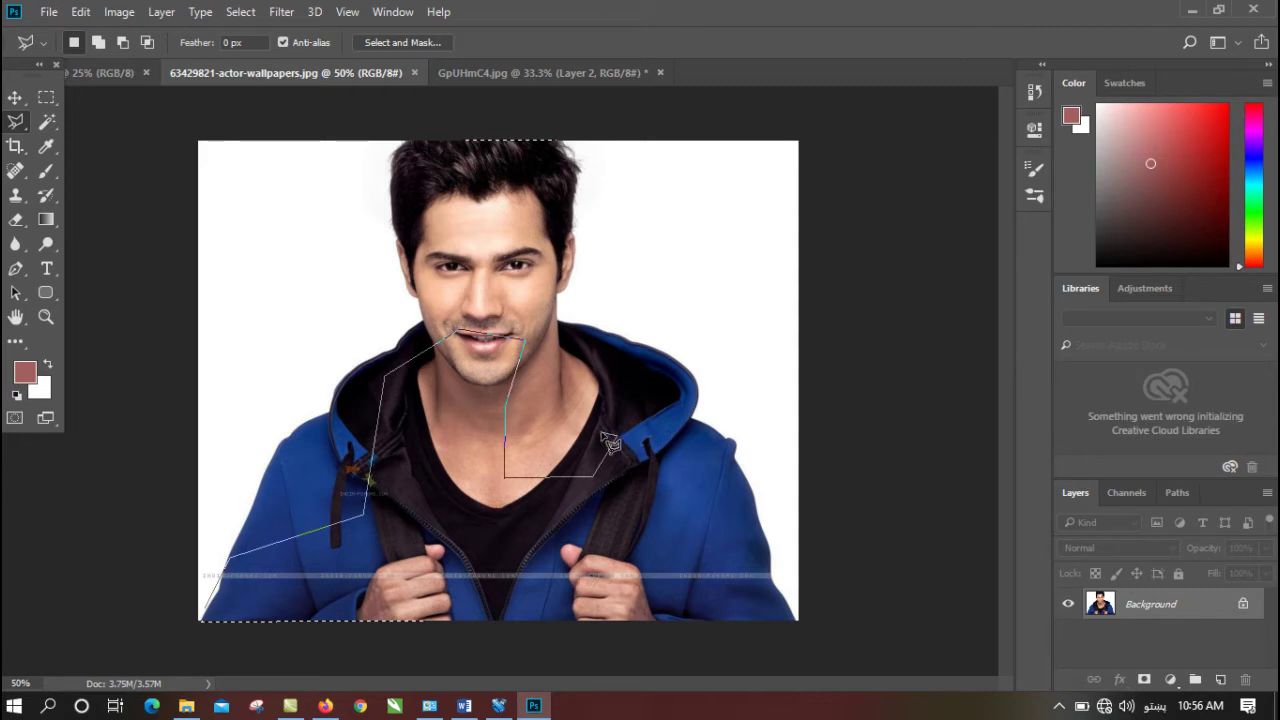
# - Remove the misplaced Polygonal Lasso points one by one, add points along the left sleeve and shoulder, and discard the outline
pyautogui.press('BackSpace')
pyautogui.press('BackSpace')
pyautogui.press('BackSpace')
pyautogui.press('BackSpace')
pyautogui.press('BackSpace')
pyautogui.press('BackSpace')
pyautogui.press('BackSpace')
pyautogui.click(268, 469)
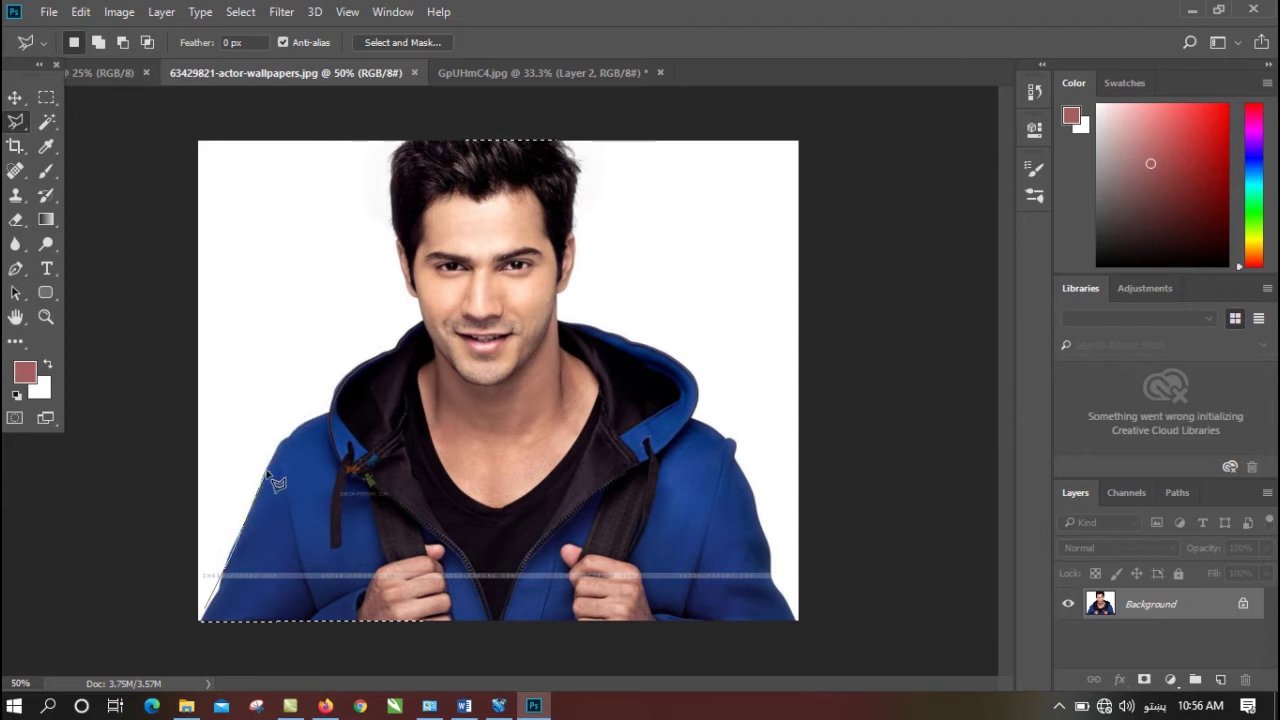
pyautogui.click(305, 410)
pyautogui.press('Escape')
# - At 200% zoom, start a Polygonal Lasso outline at the jacket's lower-left corner and follow the sleeve and shoulder up to the hood
pyautogui.hotkey('ctrl', '+')
pyautogui.hotkey('ctrl', '+')
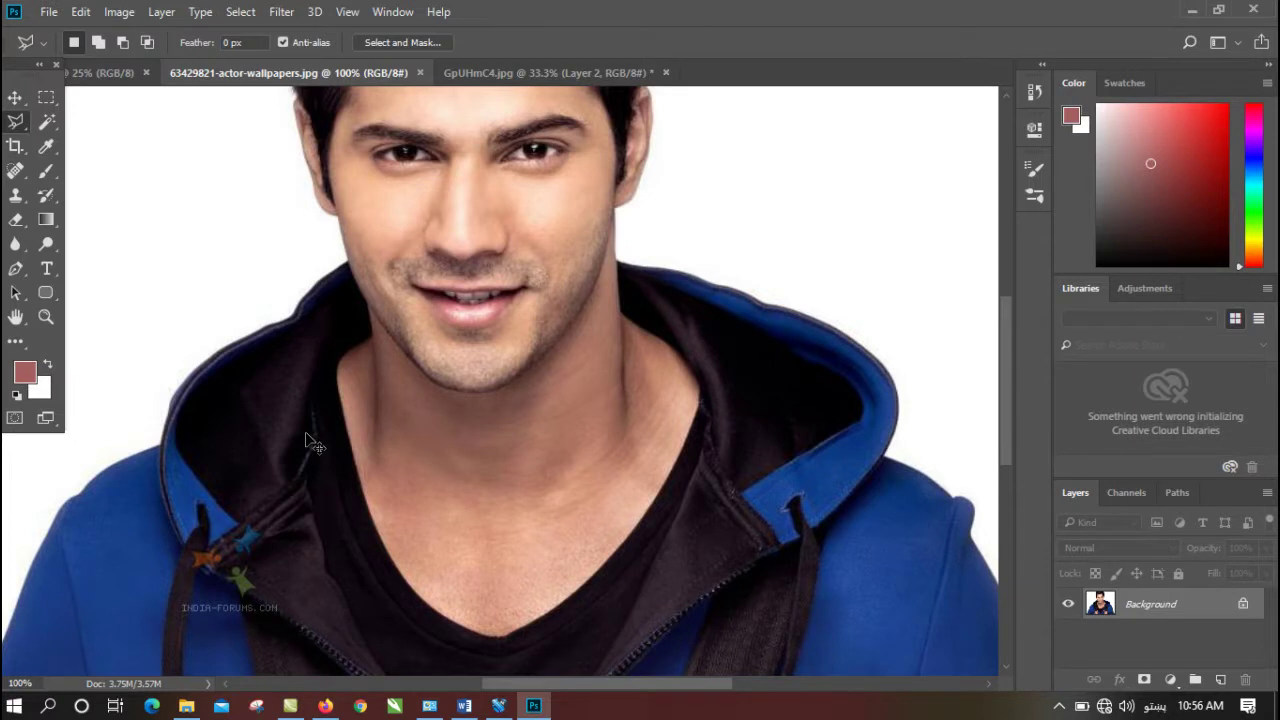
pyautogui.hotkey('ctrl', '+')
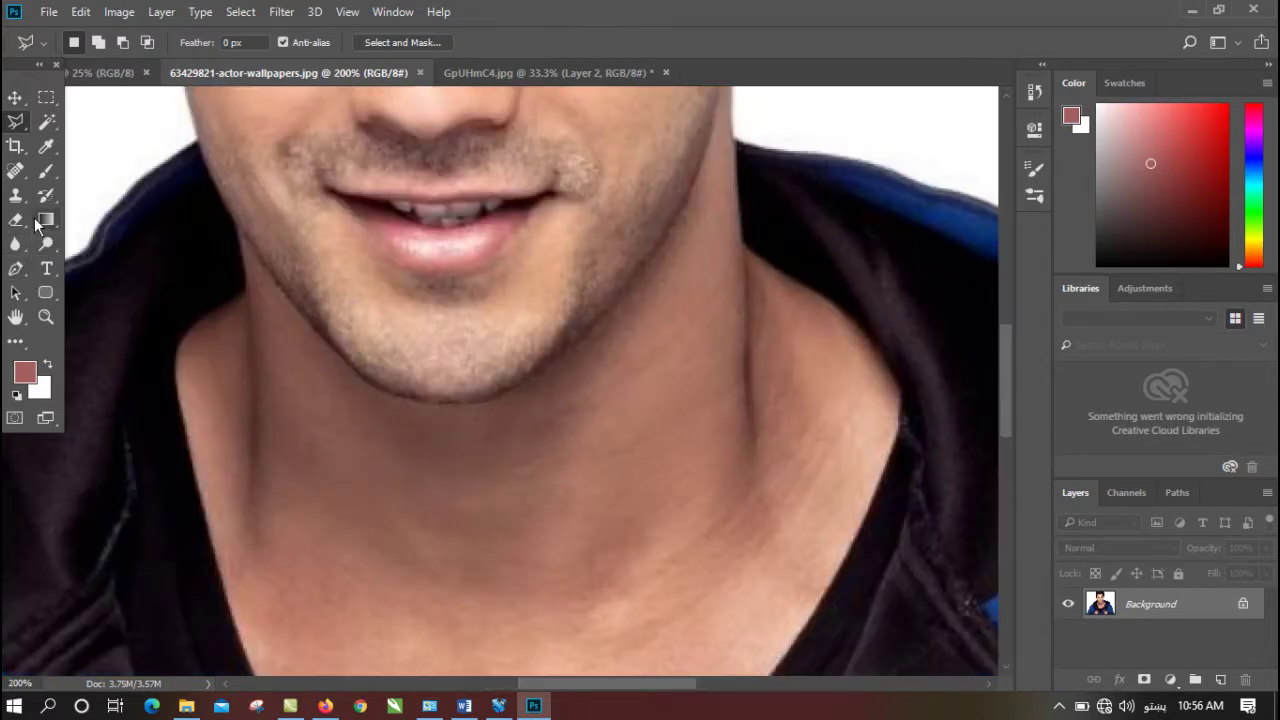
pyautogui.click(15, 316)
pyautogui.moveTo(400, 280); pyautogui.dragTo(457, 137)
pyautogui.moveTo(327, 378); pyautogui.dragTo(337, 340)
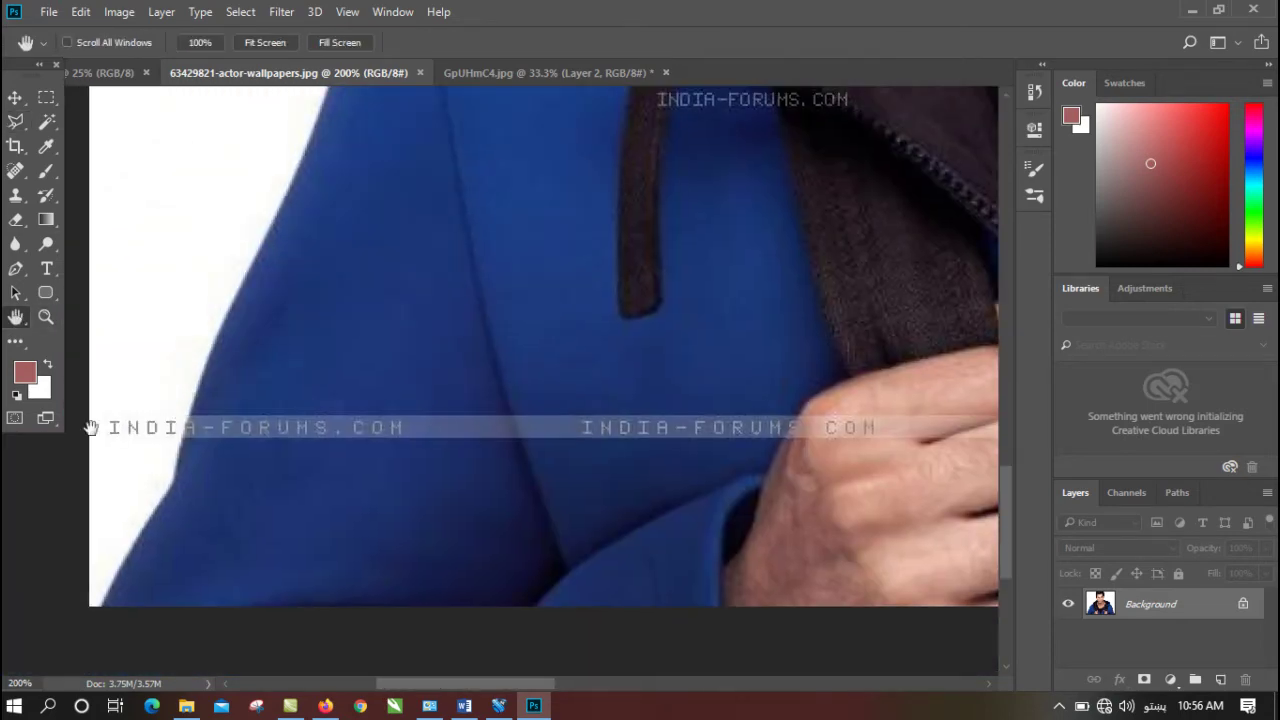
pyautogui.moveTo(15, 121); pyautogui.dragTo(104, 141)
pyautogui.click(106, 610)
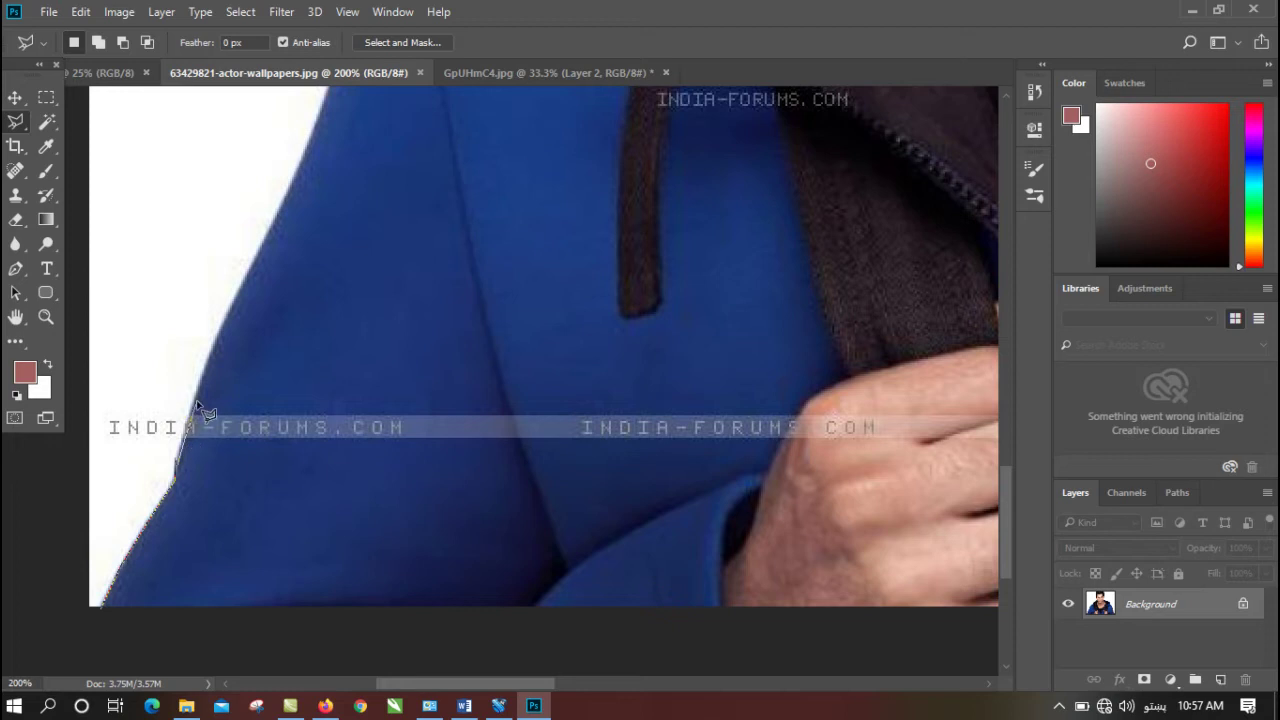
pyautogui.click(212, 346)
pyautogui.scroll(-10, 345, 170)
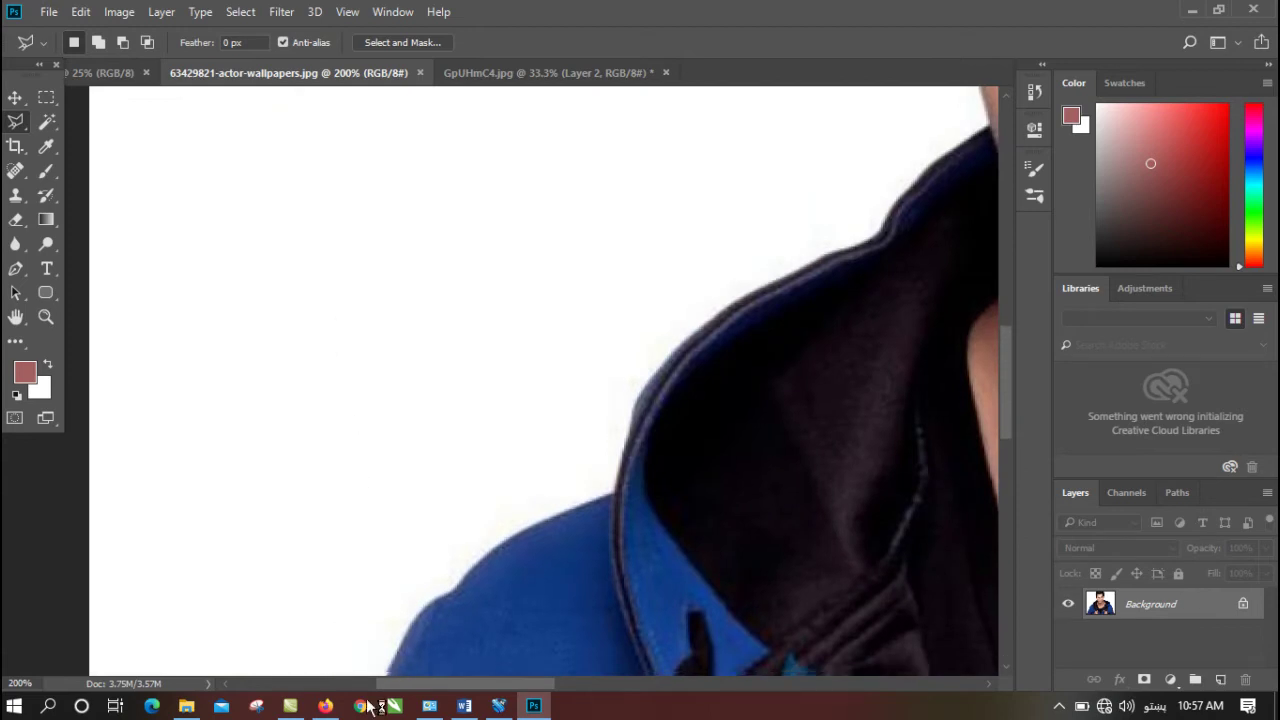
pyautogui.scroll(5, 357, 203)
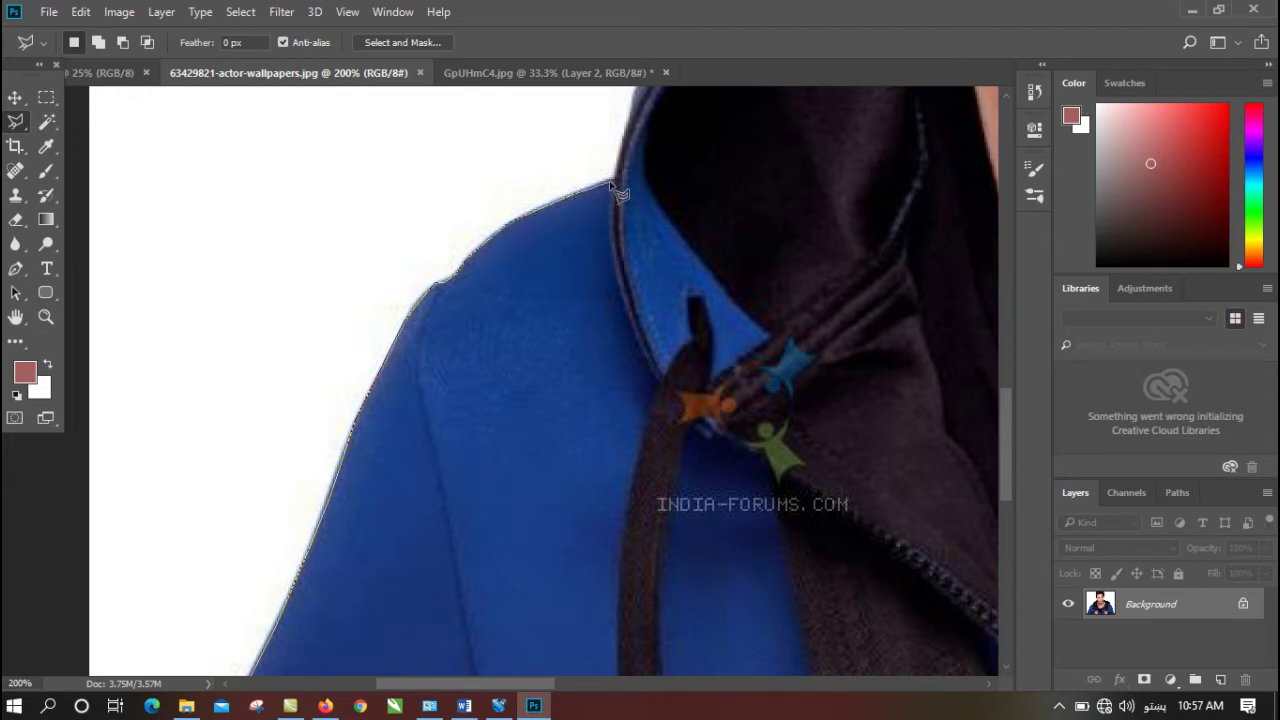
# - Continue the outline along the hood, neck, ear and hair, across the image's top edge and down to the opposite ear
pyautogui.scroll(5, 620, 192)
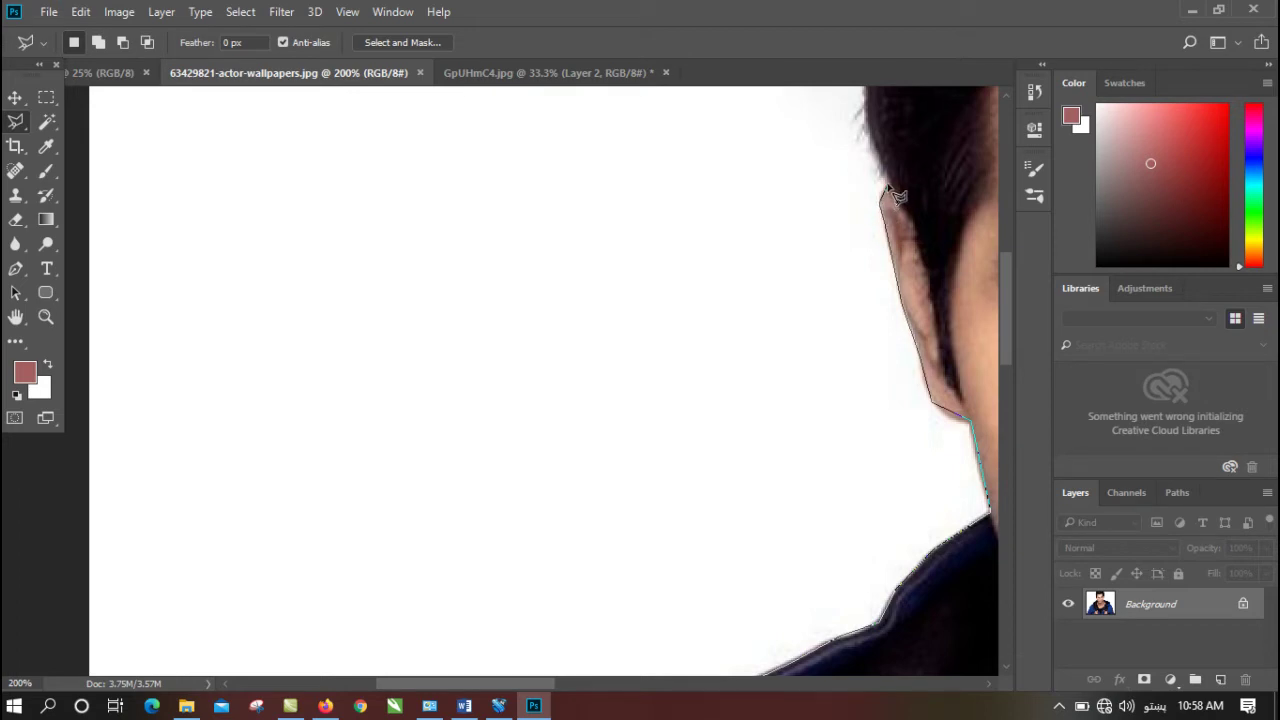
pyautogui.scroll(3, 866, 100)
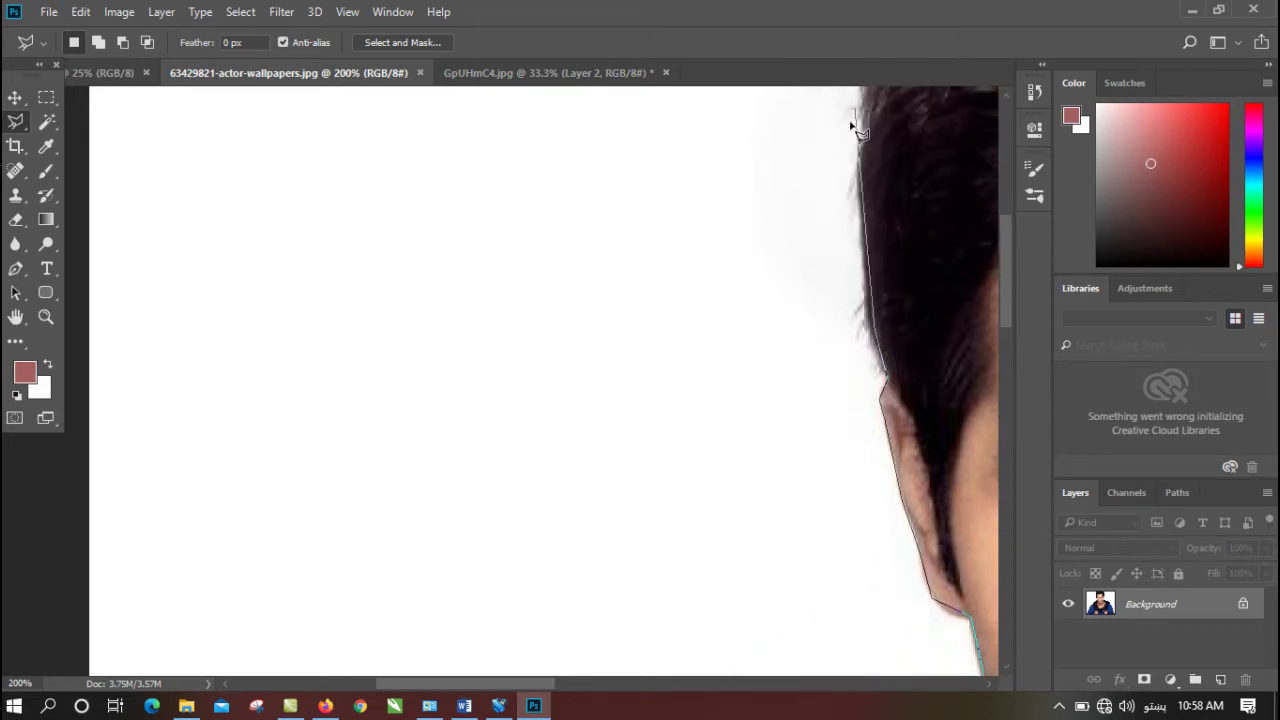
pyautogui.scroll(6, 866, 230)
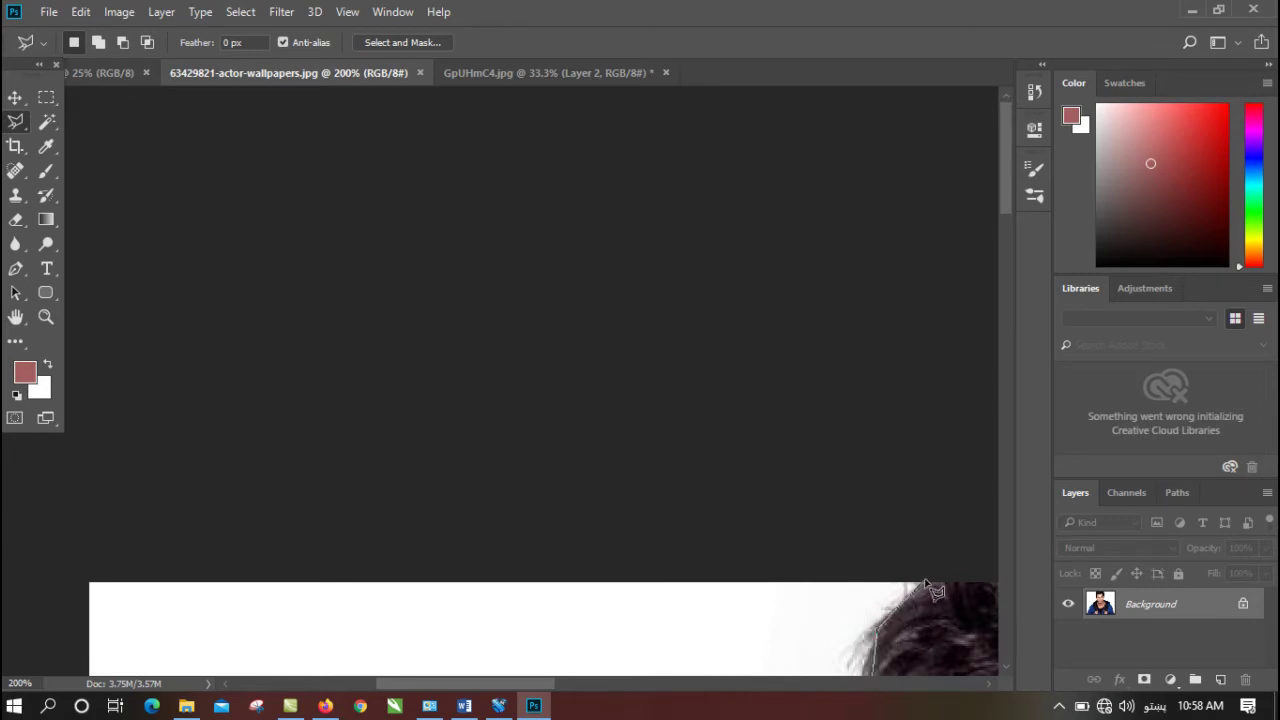
pyautogui.hscroll(5, 880, 625)
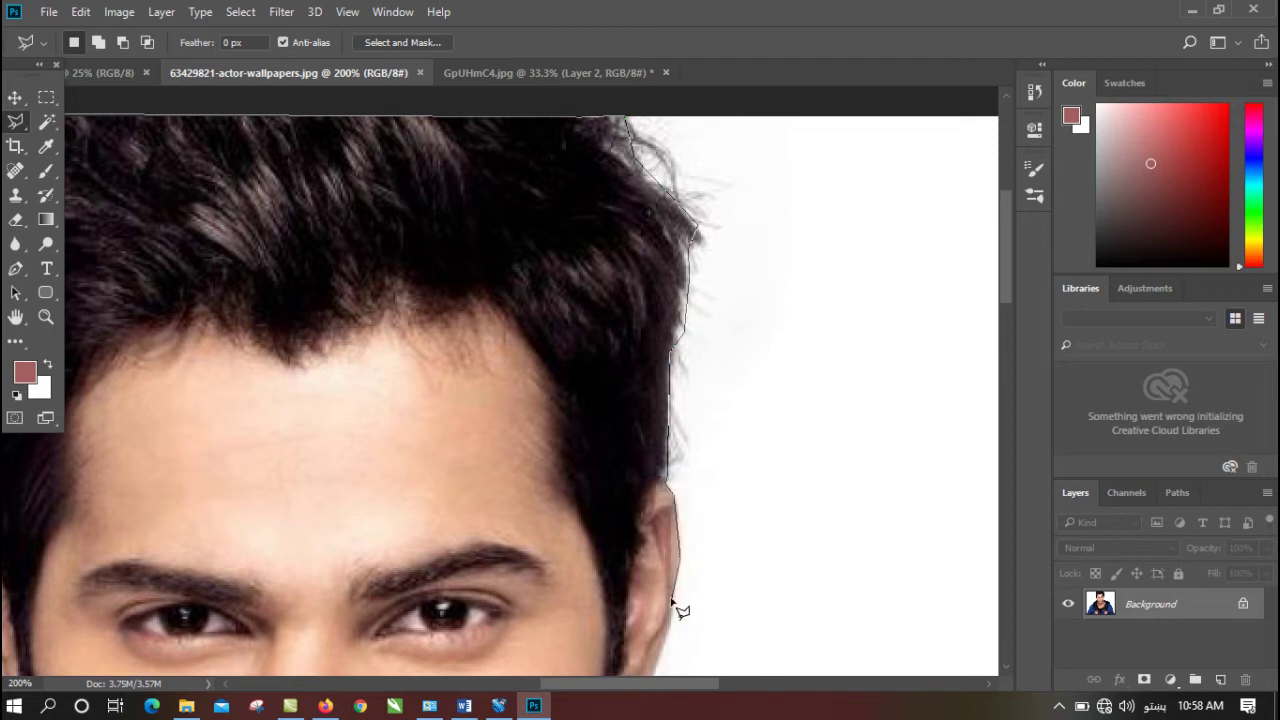
# - Continue the outline down the right side of the hood, shoulder and sleeve, and close it along the image's bottom edge
pyautogui.scroll(-3, 680, 610)
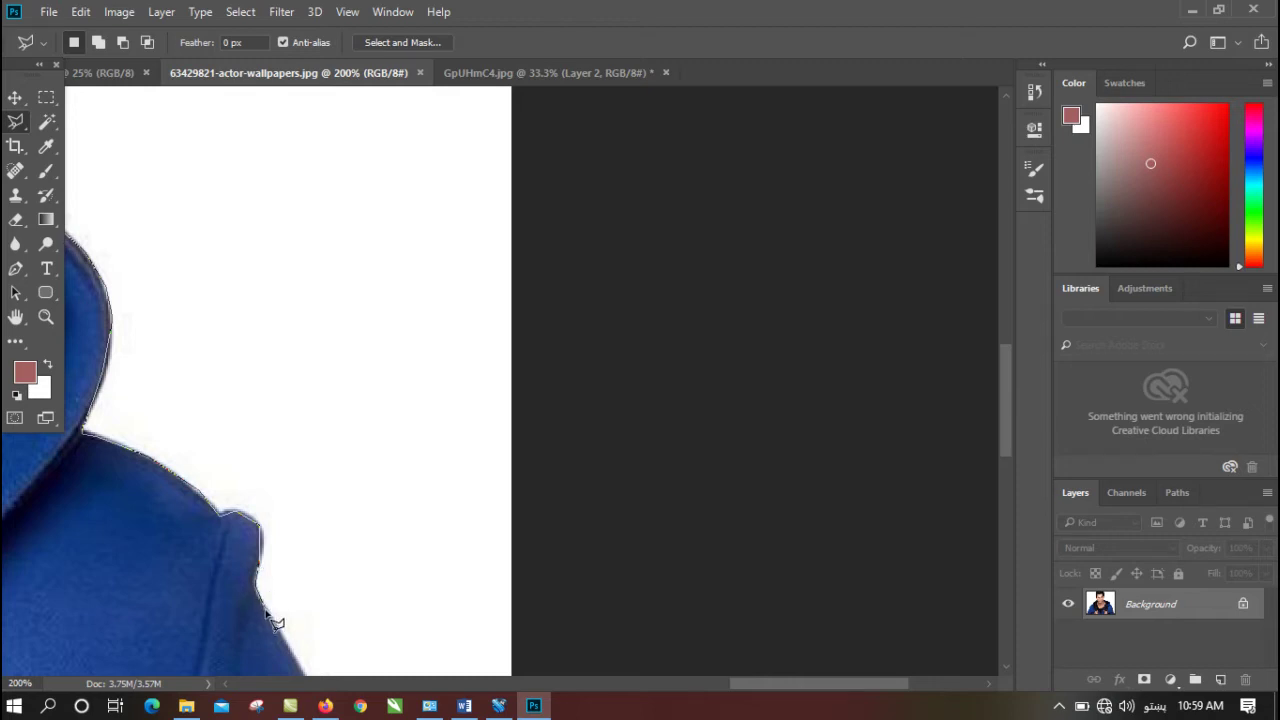
pyautogui.scroll(-5, 276, 622)
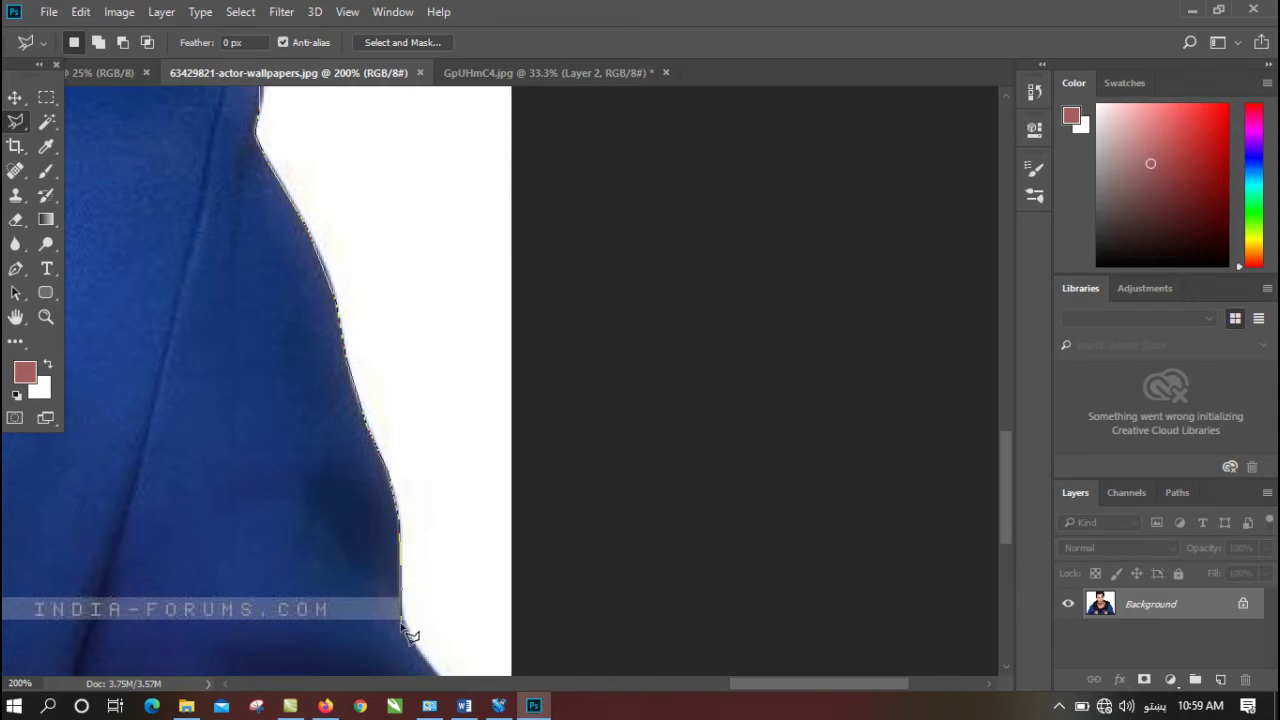
pyautogui.scroll(-5, 405, 630)
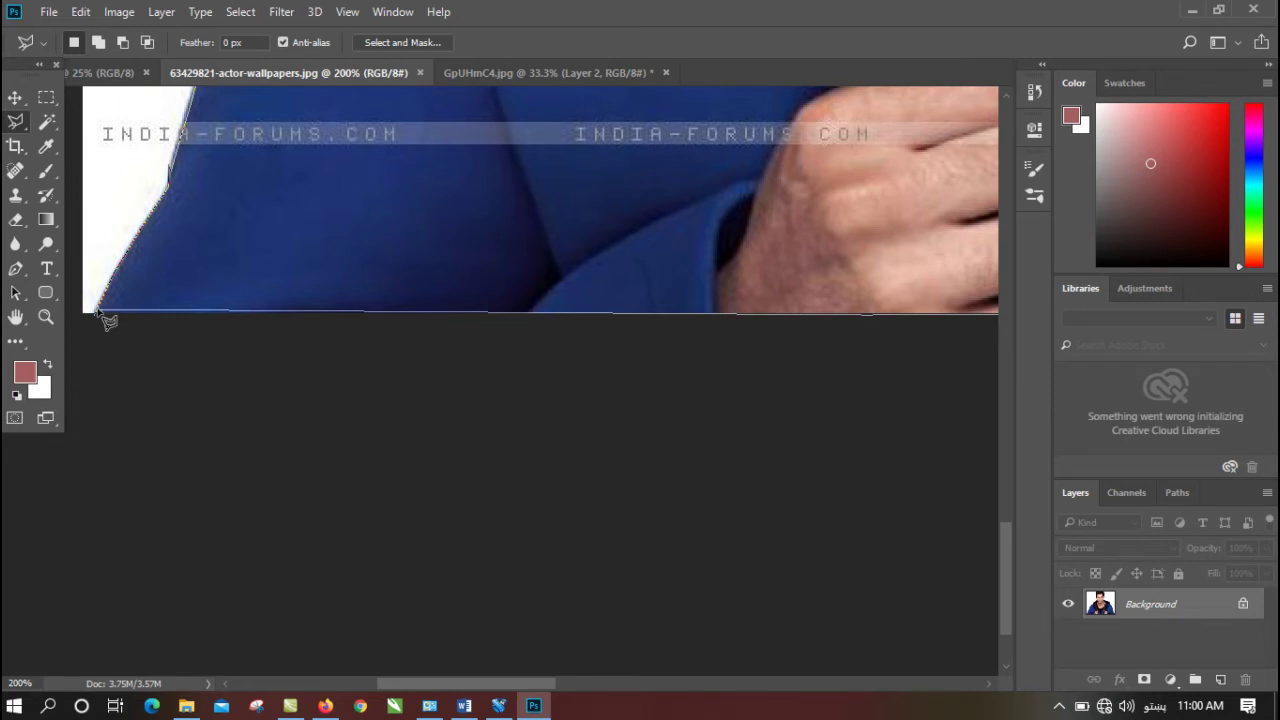
pyautogui.click(100, 313)
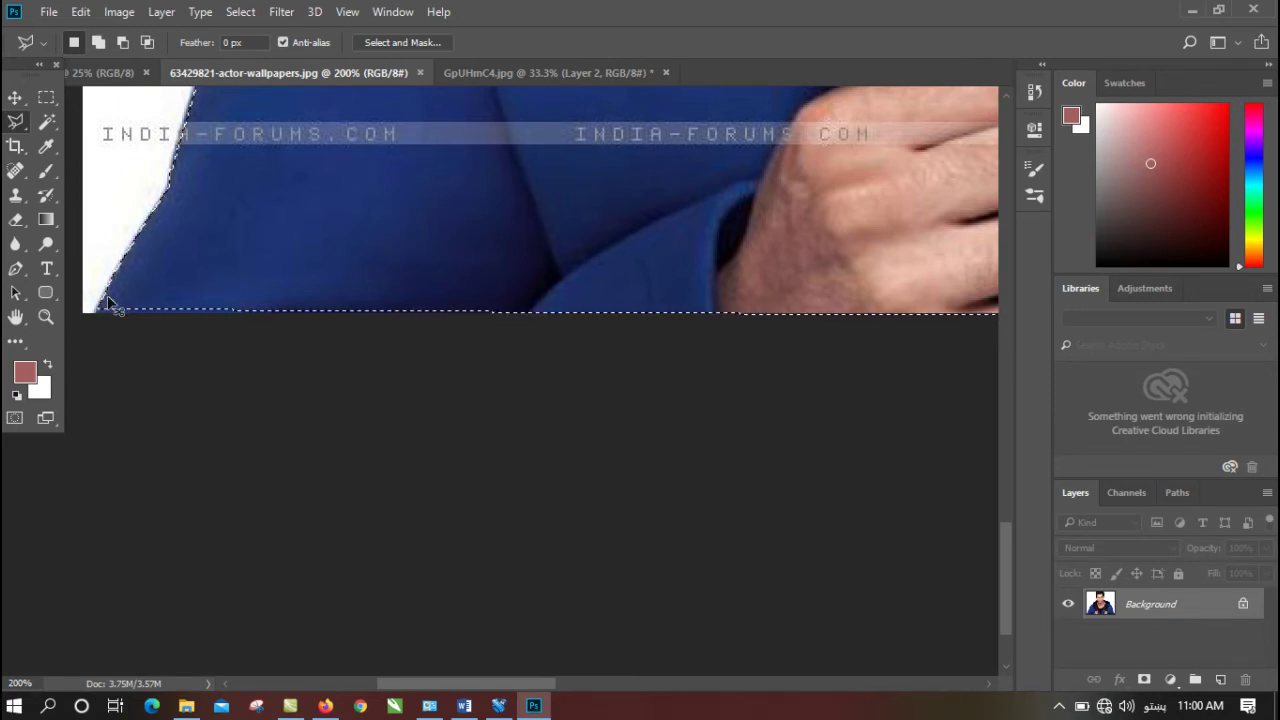
pyautogui.hotkey('ctrl', '-')
pyautogui.hotkey('ctrl', '-')
pyautogui.hotkey('ctrl', '-')
pyautogui.hotkey('ctrl', '-')
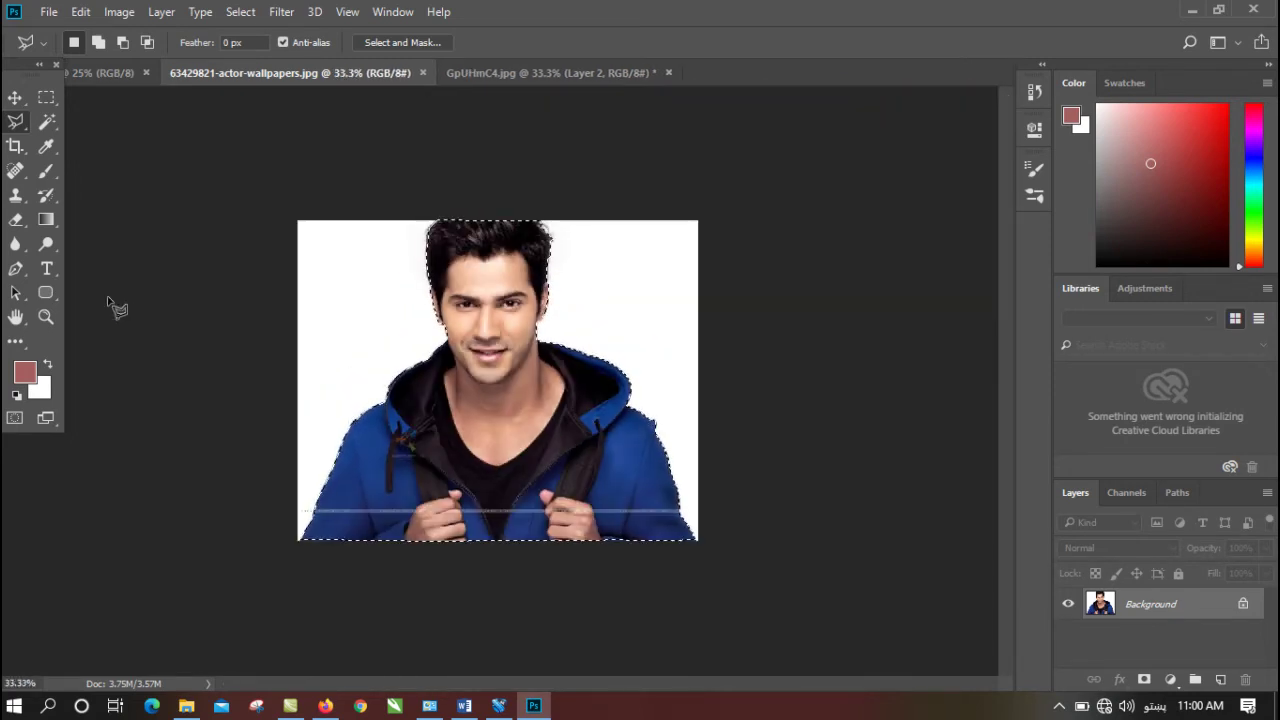
# - Copy the selected man from 63429821-actor-wallpapers.jpg onto the moonlit background in GpUHmC4.jpg, between the two existing cutouts
pyautogui.click(15, 97)
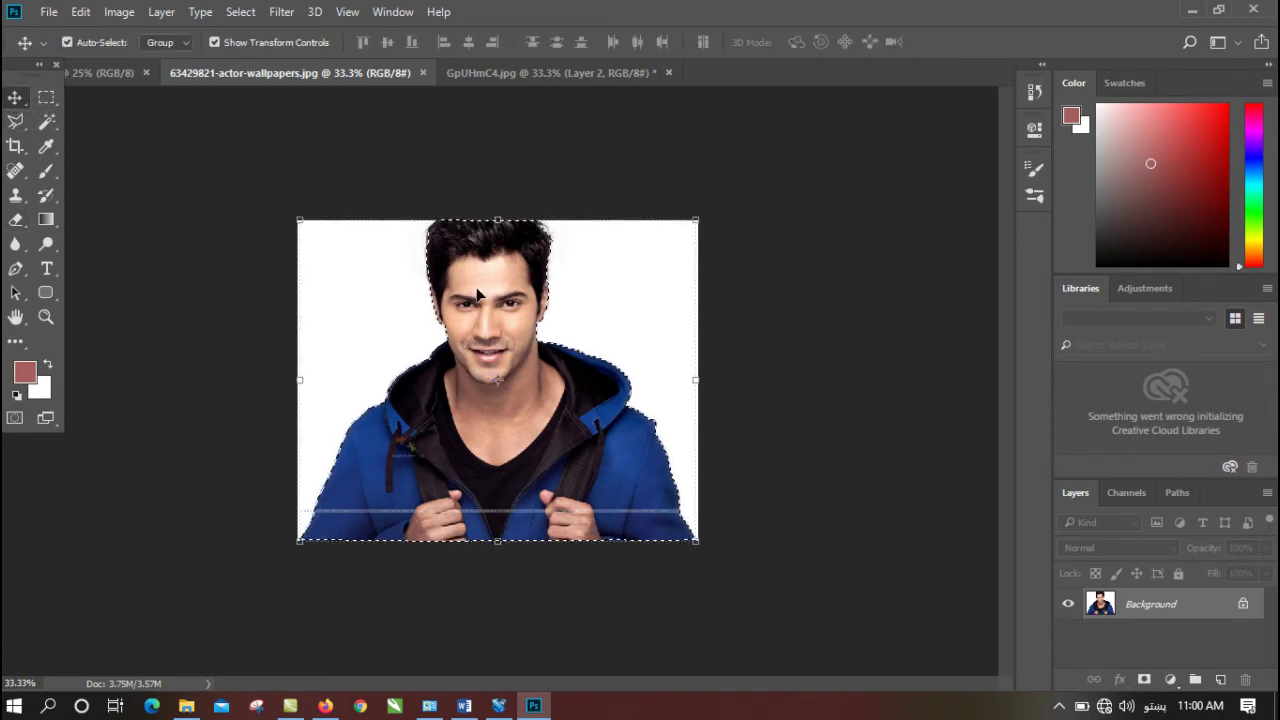
pyautogui.moveTo(477, 293); pyautogui.dragTo(430, 330)
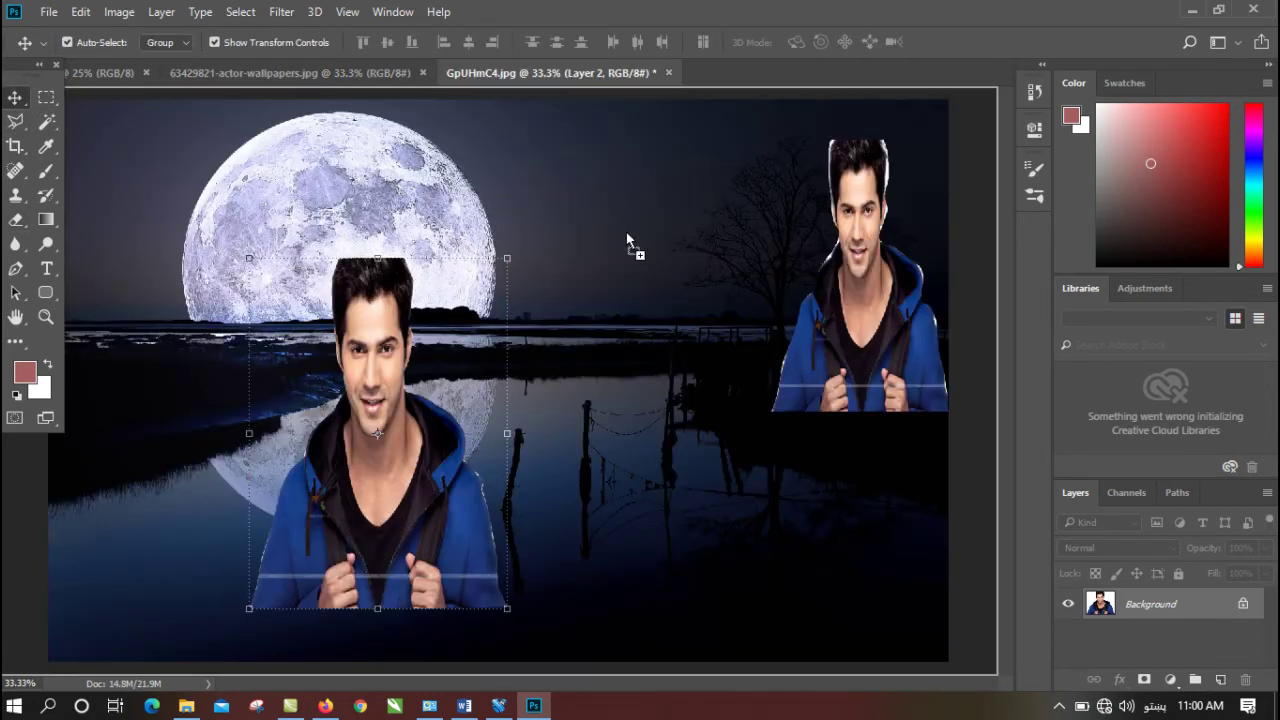
pyautogui.moveTo(627, 240); pyautogui.dragTo(715, 300)
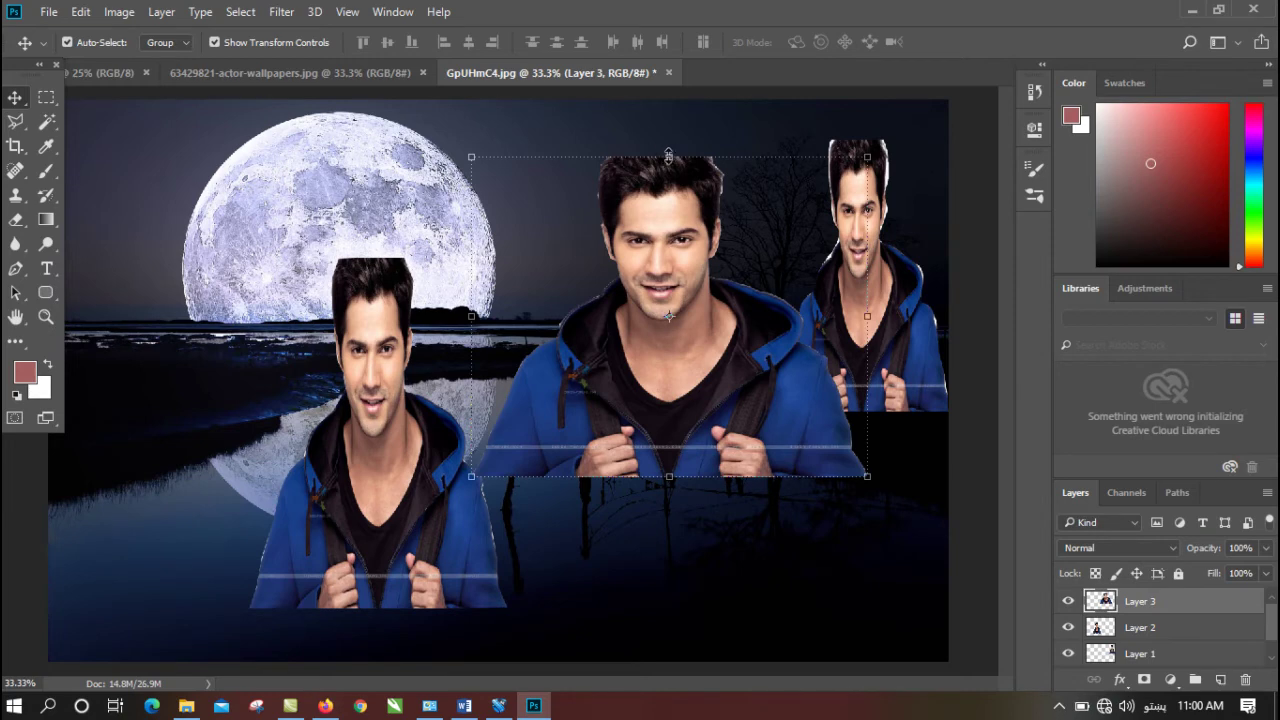
# - Stretch the new cutout upward to 123.44% height and shift it slightly to the left
pyautogui.moveTo(669, 156); pyautogui.dragTo(669, 128)
pyautogui.moveTo(688, 216); pyautogui.dragTo(673, 216)
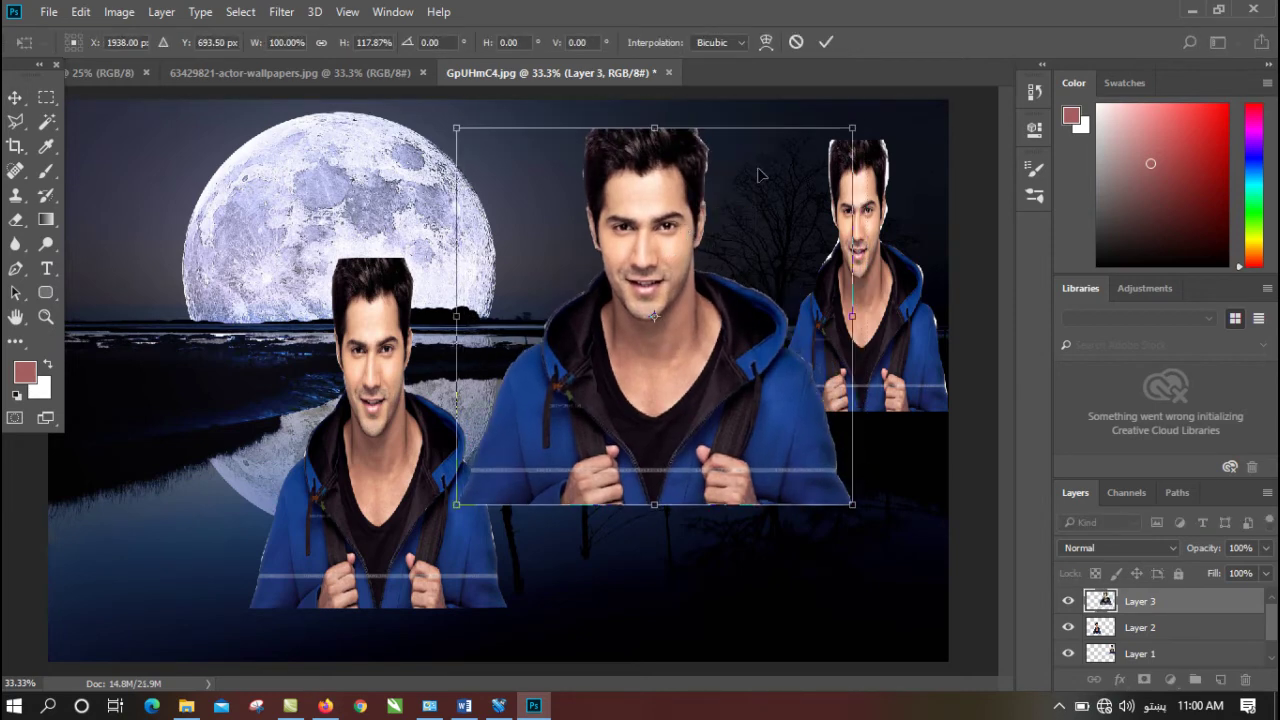
pyautogui.moveTo(648, 127); pyautogui.dragTo(652, 110)
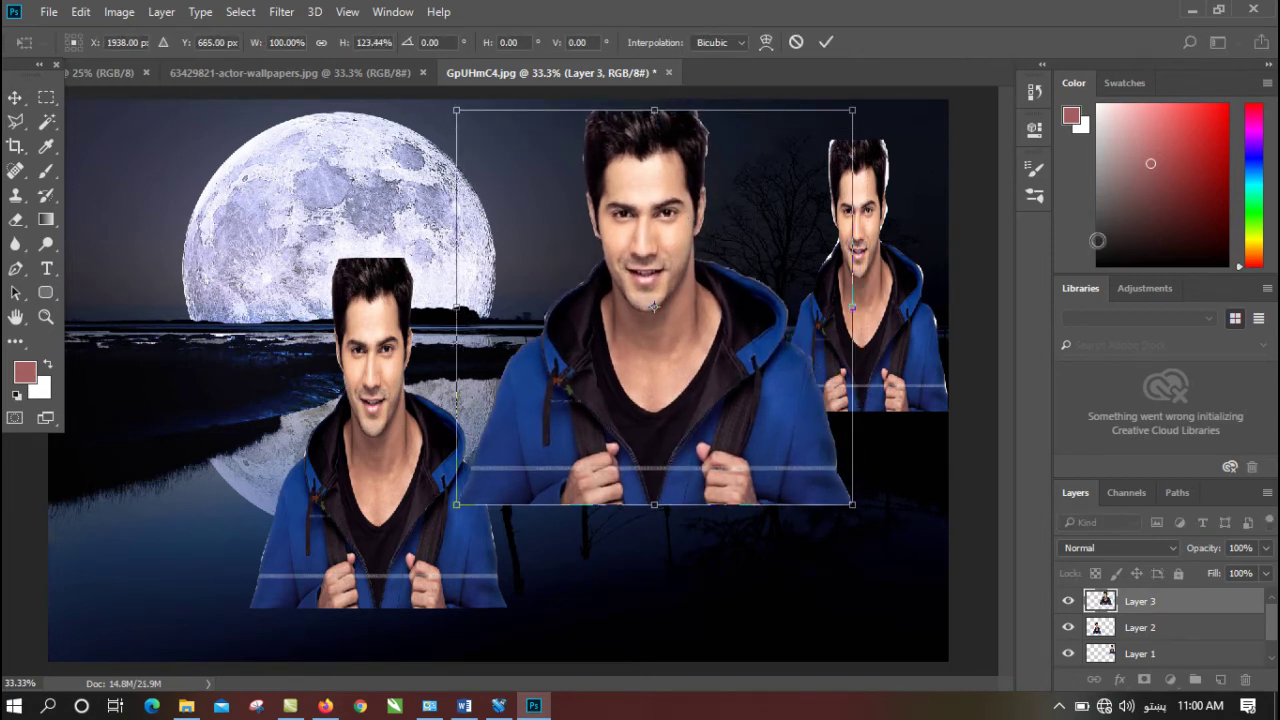
pyautogui.click(827, 45)
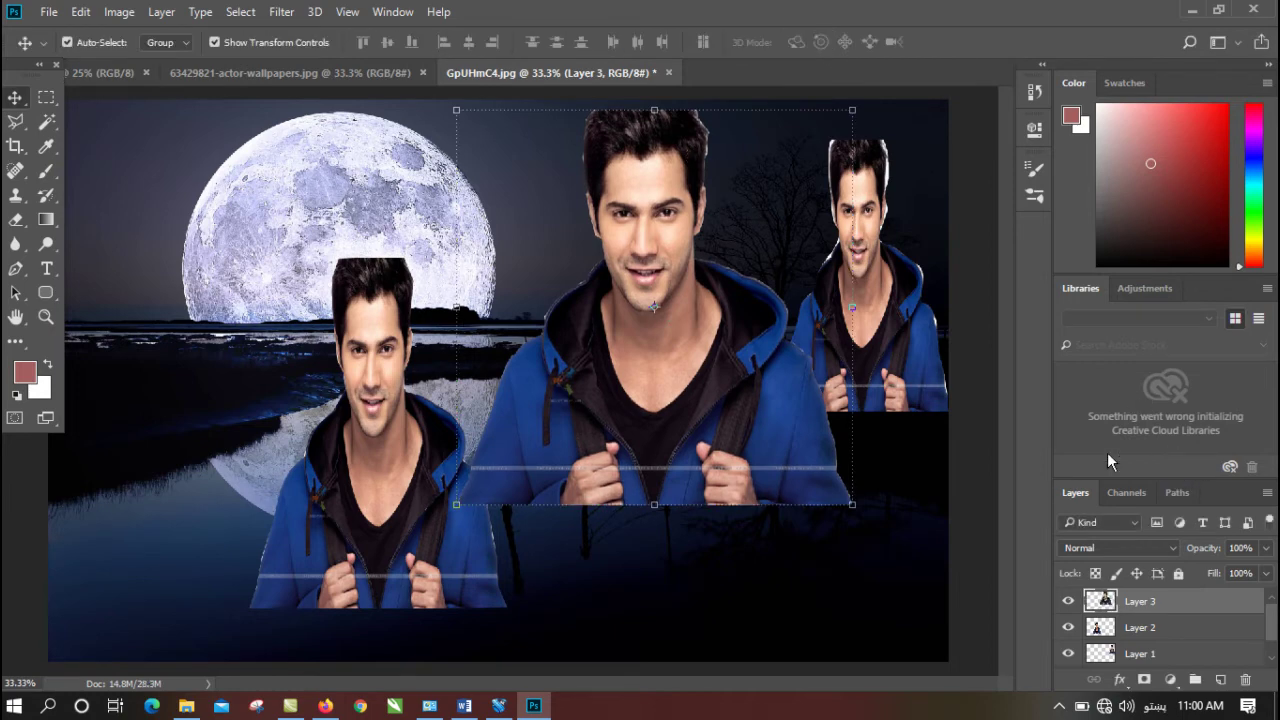
# - Try the Luminosity blend mode on the new cutout's layer and restore it to Normal
pyautogui.click(1099, 534)
pyautogui.click(1122, 551)
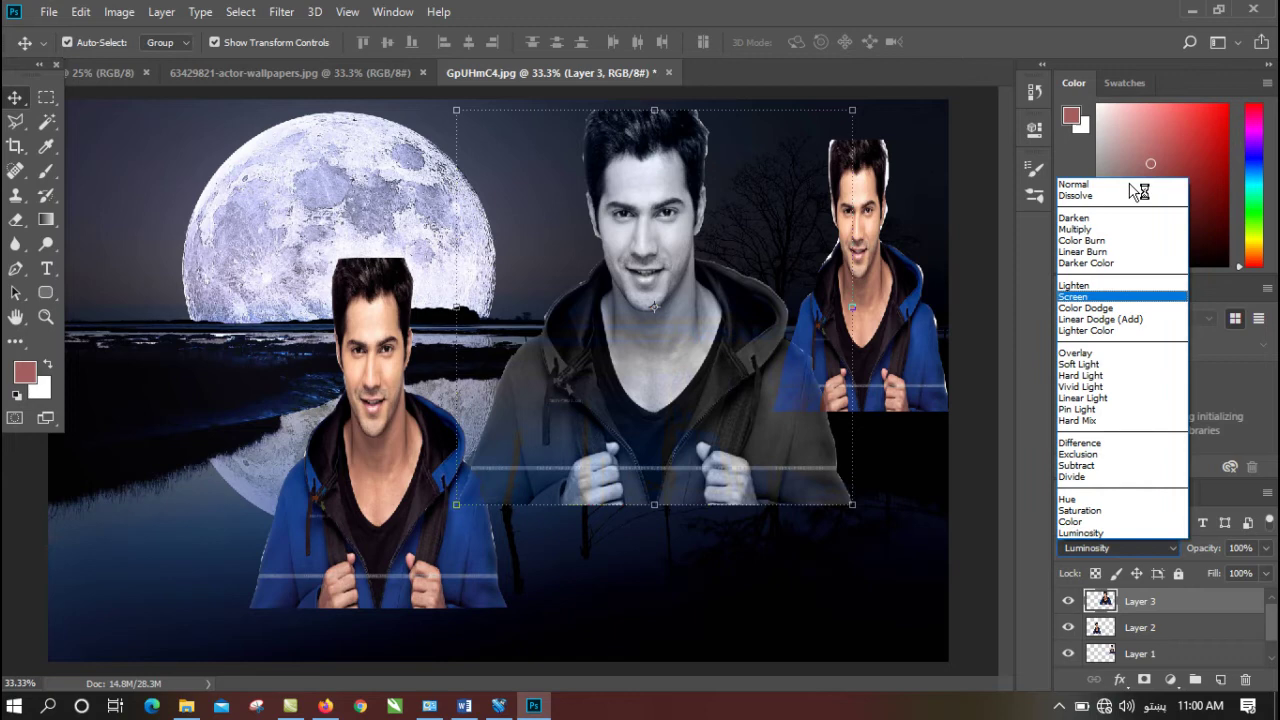
pyautogui.click(1072, 185)
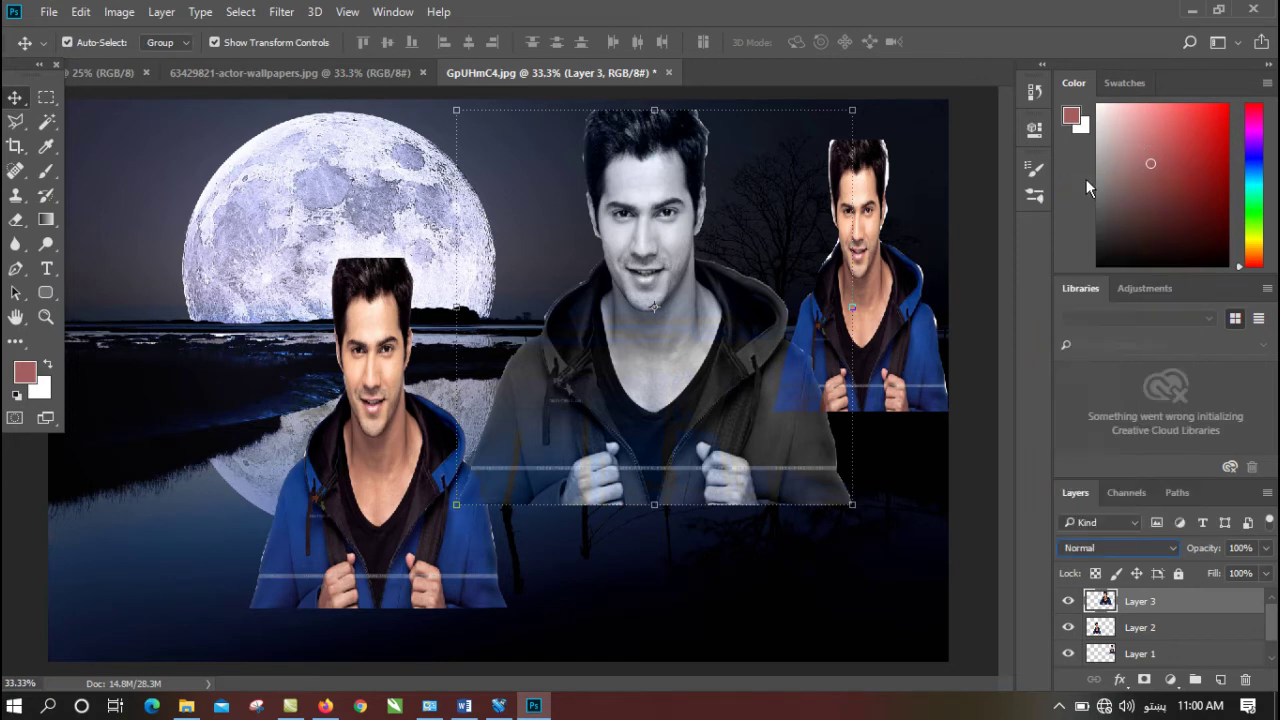
# - Erase the leftover fringe around the new cutout's hair and hood with a 97 px Eraser
pyautogui.moveTo(16, 219); pyautogui.dragTo(99, 212)
pyautogui.click(99, 212)
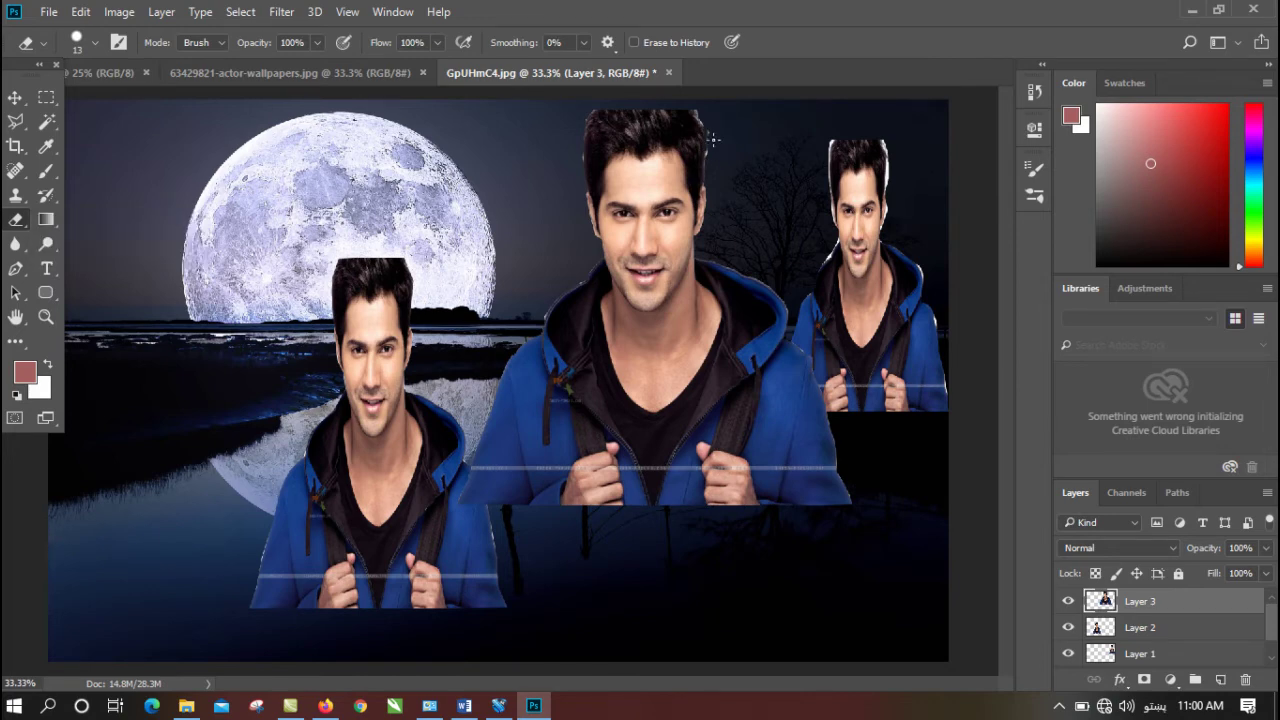
pyautogui.click(70, 45)
pyautogui.moveTo(142, 98); pyautogui.dragTo(158, 98)
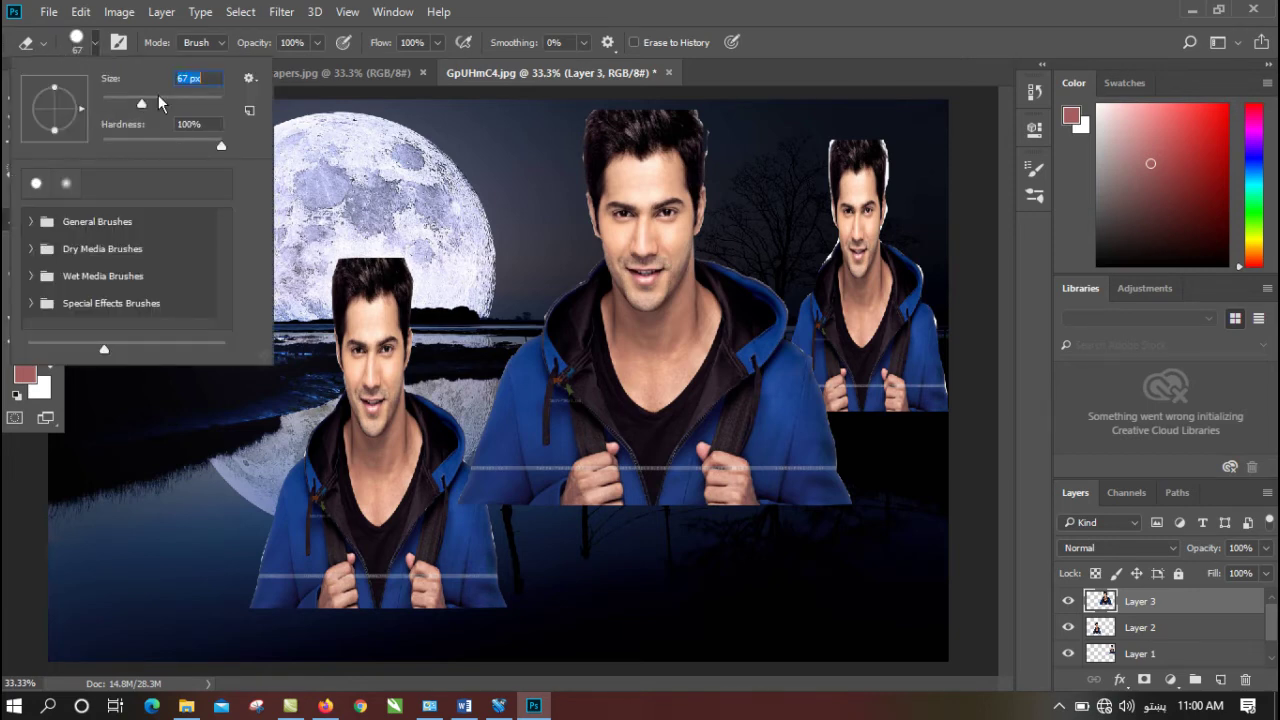
pyautogui.click(720, 140)
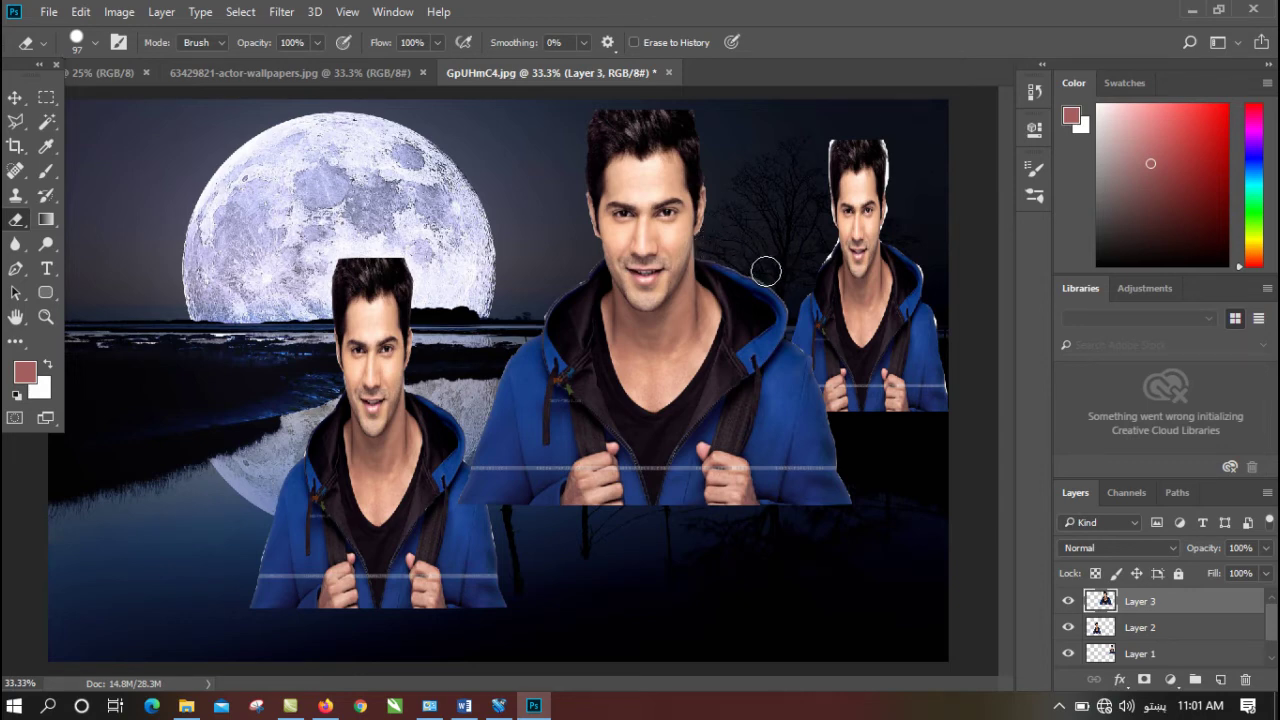
# - Reduce the Eraser to 44 px and clean up the remaining fringe along the new cutout's jacket edges
pyautogui.click(43, 43)
pyautogui.click(95, 42)
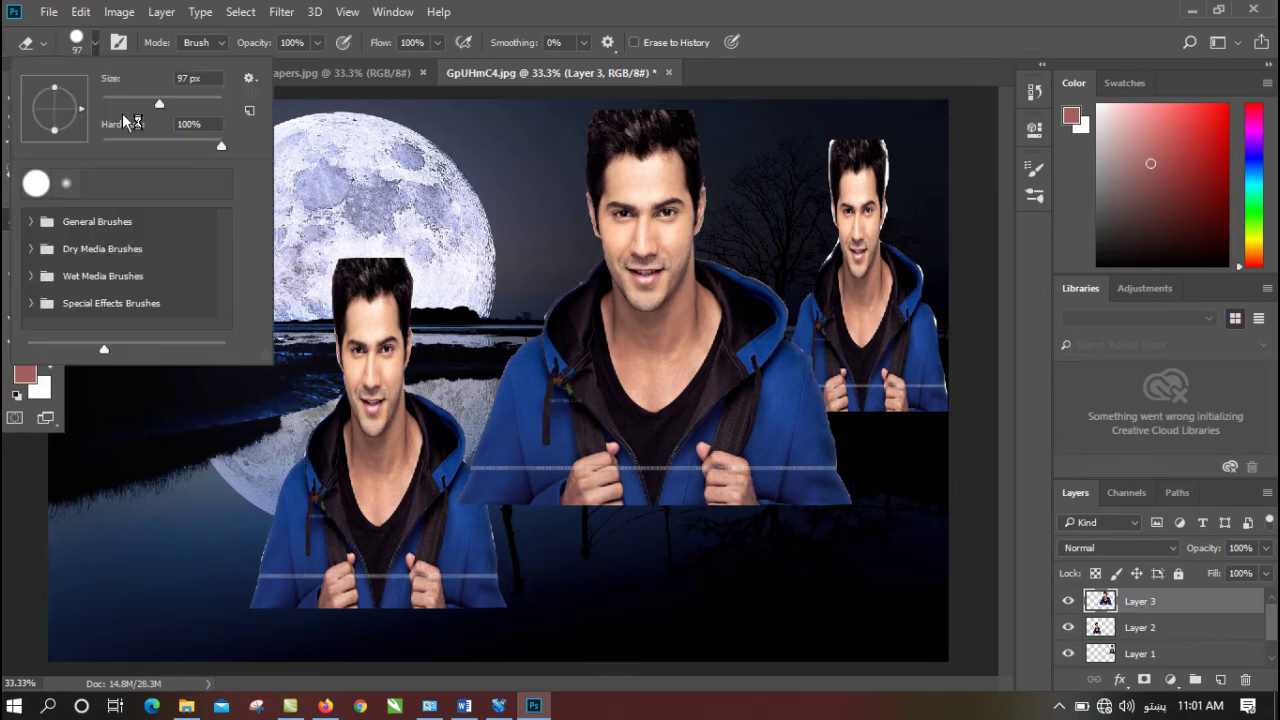
pyautogui.moveTo(140, 100); pyautogui.dragTo(130, 99)
pyautogui.press('Return')
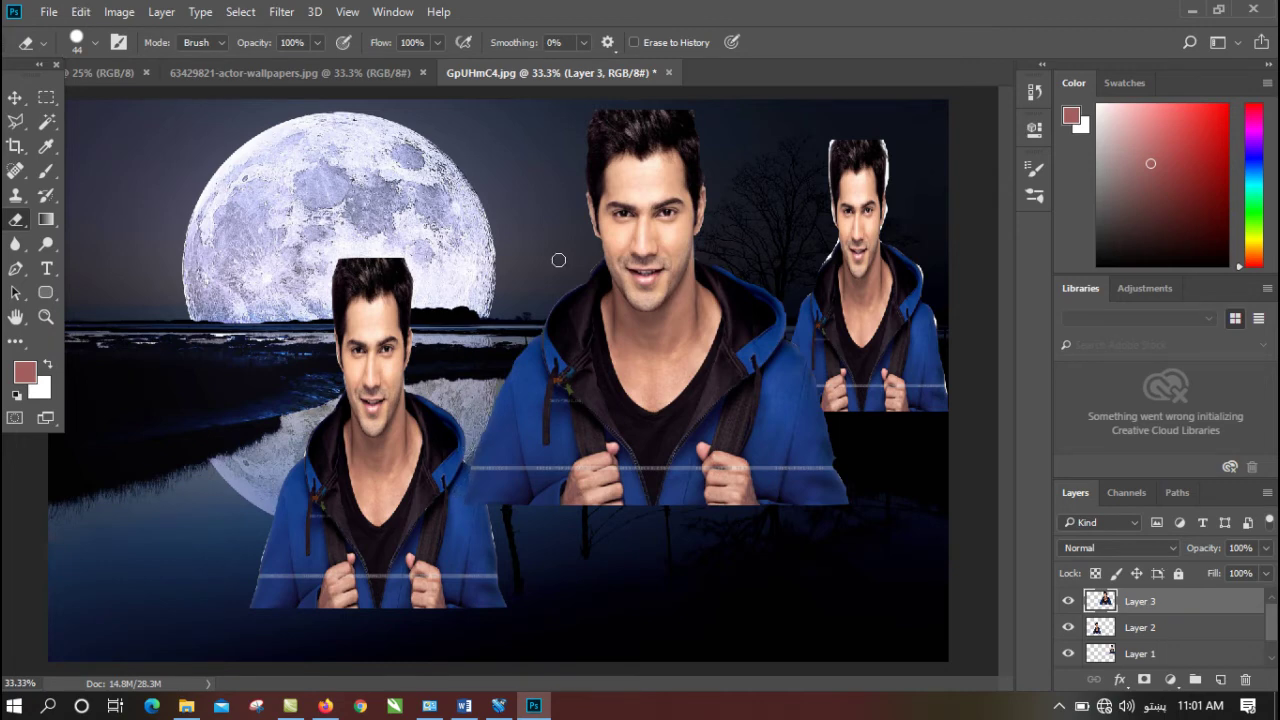
pyautogui.click(14, 98)
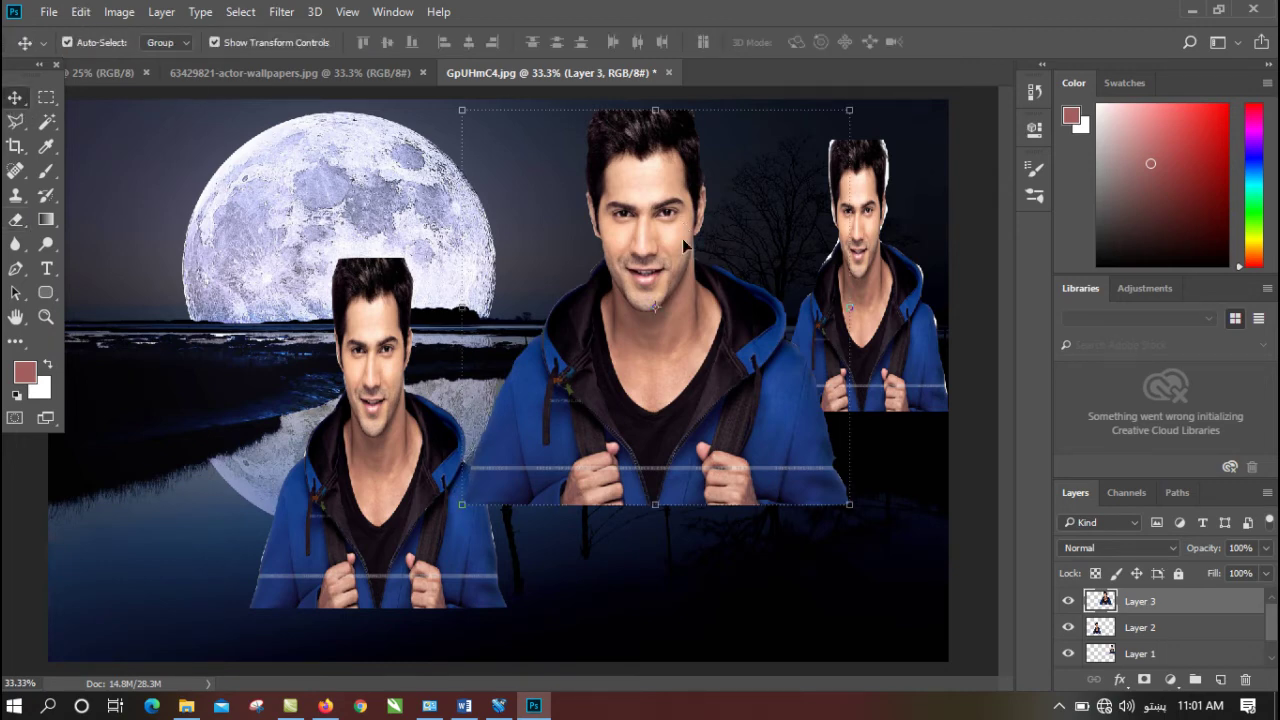
# - Create a new blank A4 document, 210 x 297 mm at 300 ppi
pyautogui.click(48, 12)
pyautogui.click(46, 14)
pyautogui.hotkey('ctrl', 'n')
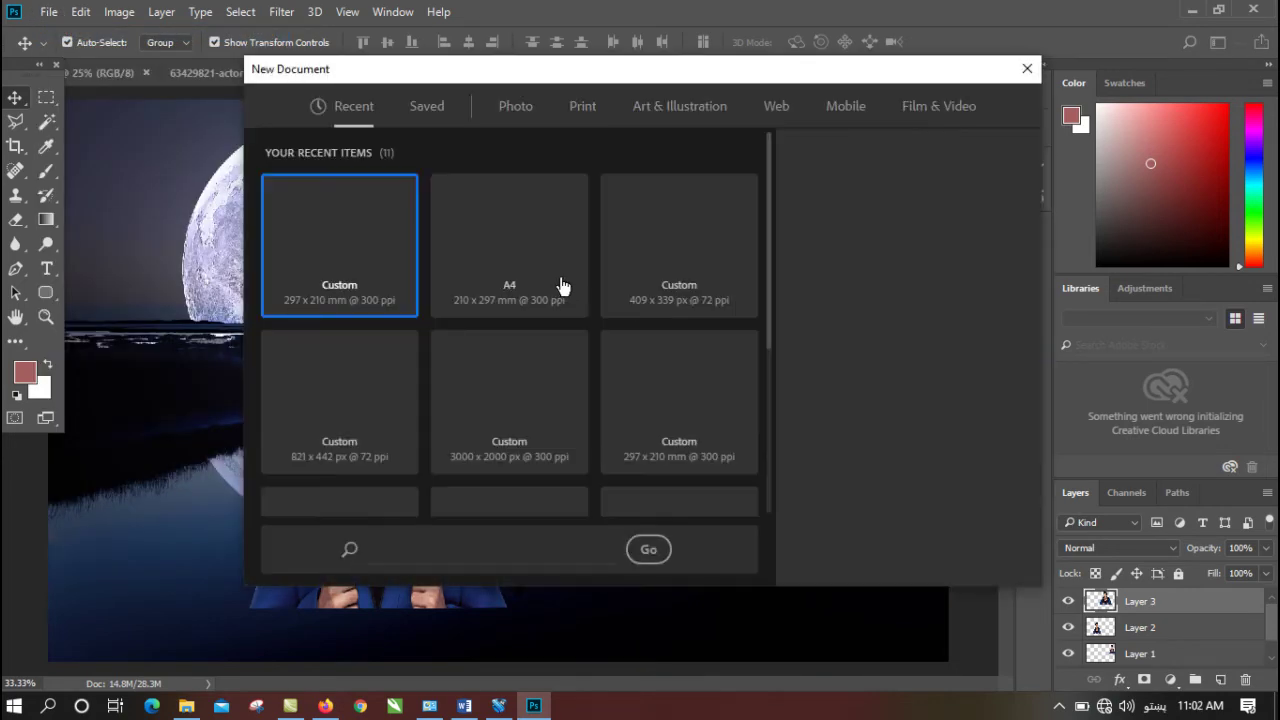
pyautogui.click(560, 257)
pyautogui.click(936, 554)
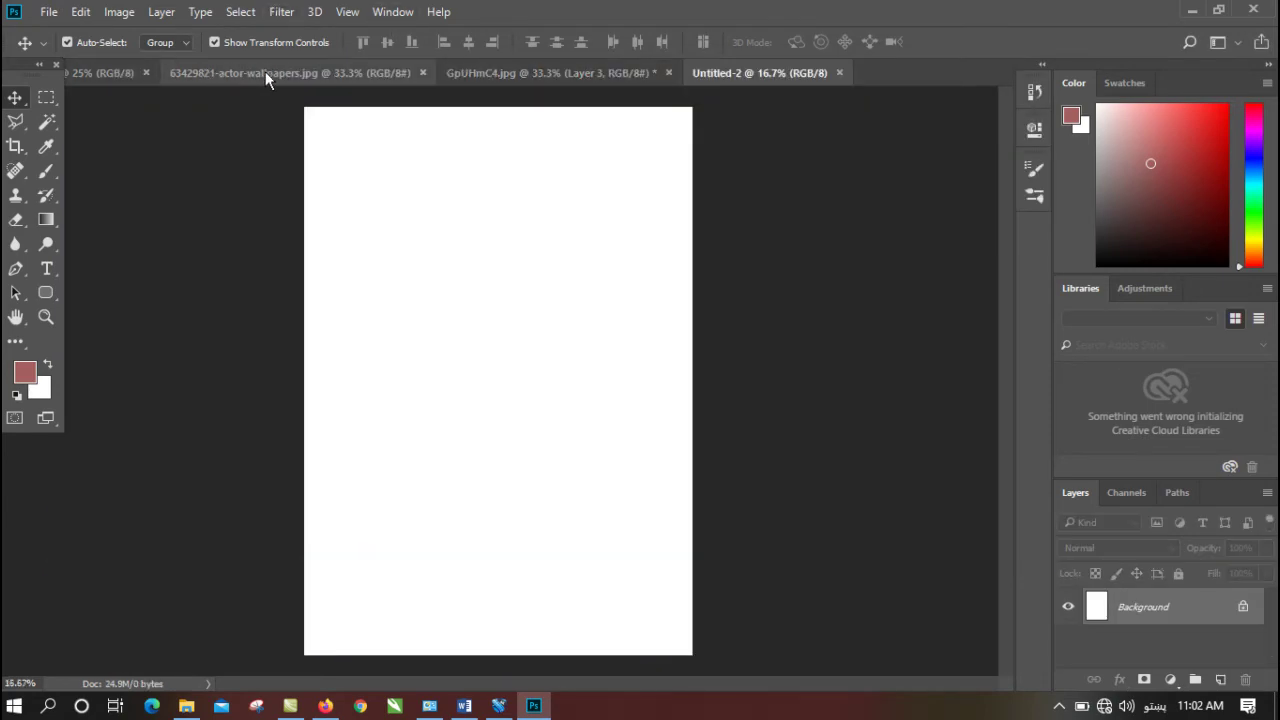
# - Copy the large cleaned-up cutout from GpUHmC4.jpg onto the blank A4 document
pyautogui.click(267, 71)
pyautogui.moveTo(456, 248); pyautogui.dragTo(745, 66)
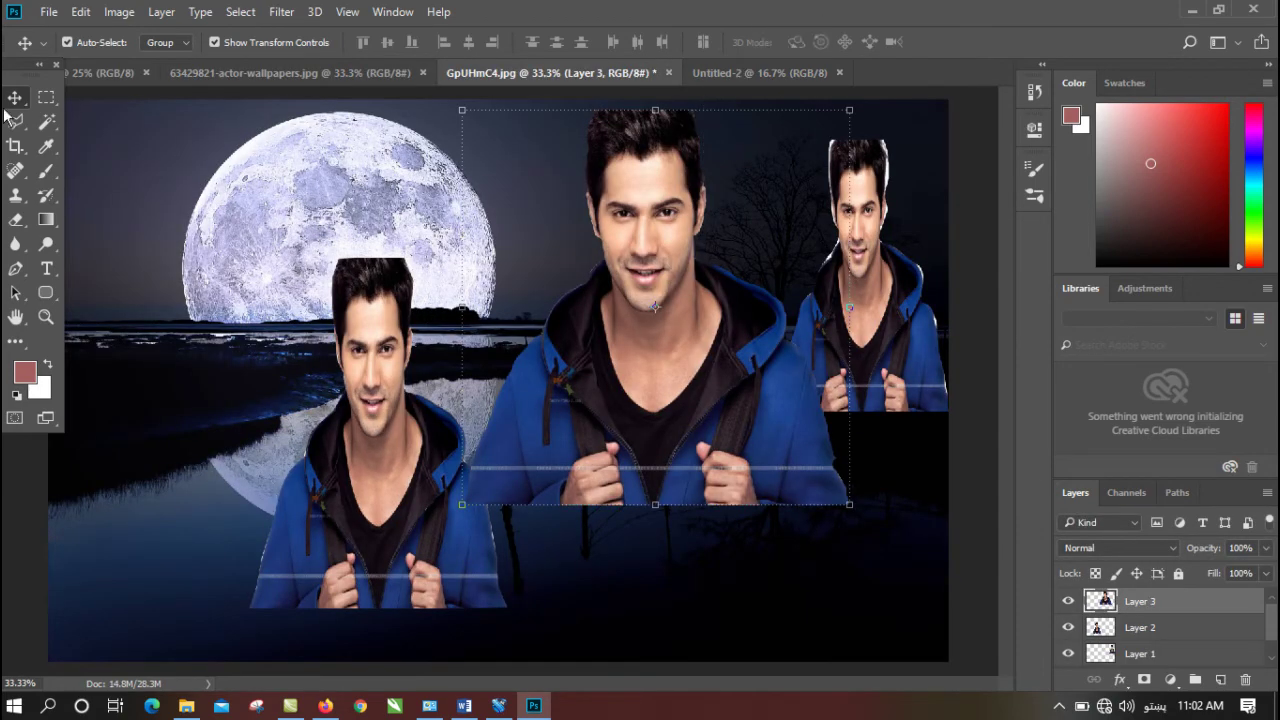
pyautogui.moveTo(693, 184); pyautogui.dragTo(586, 300)
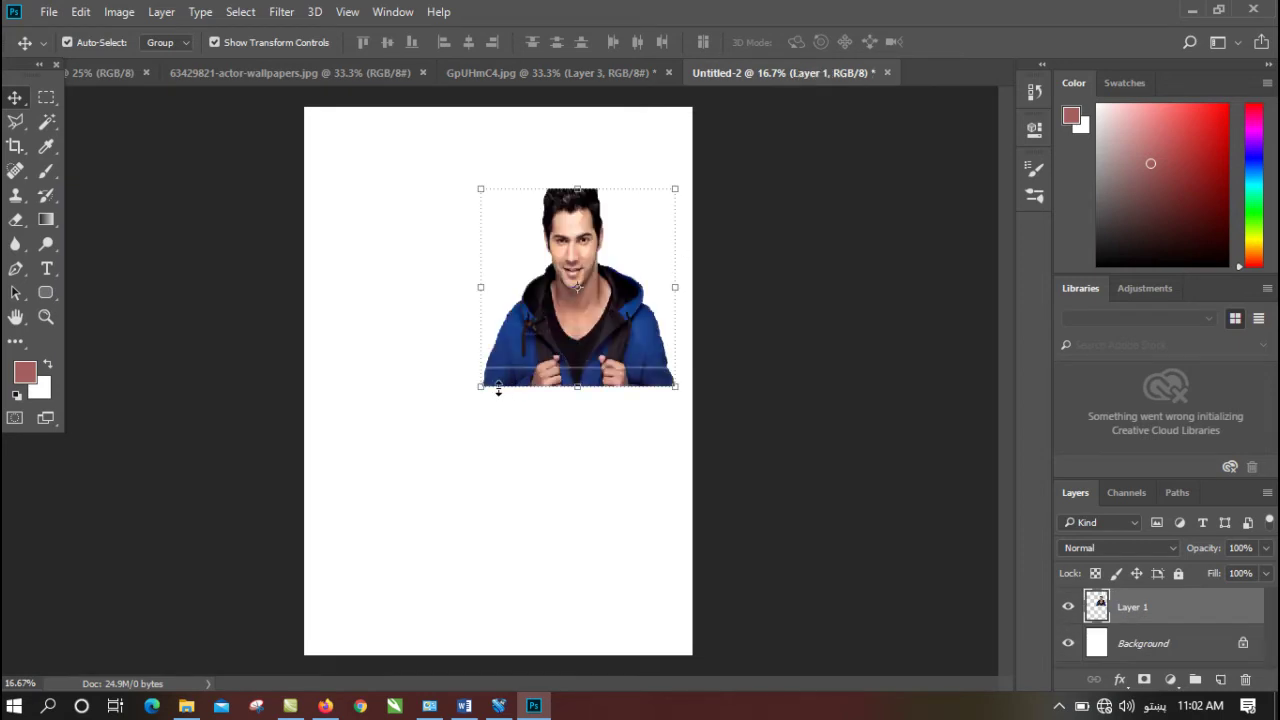
# - Enlarge the cutout on the A4 page to 174.56% width and 217.64% height
pyautogui.moveTo(481, 387); pyautogui.dragTo(336, 565)
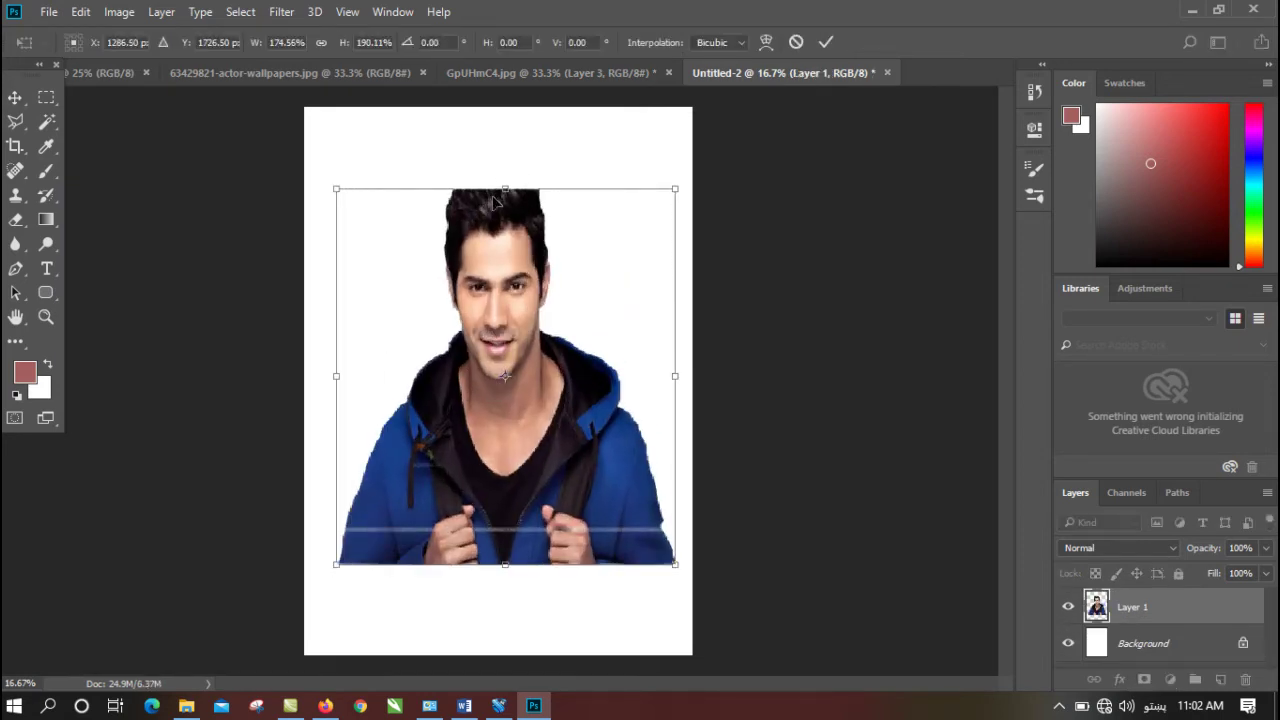
pyautogui.moveTo(505, 189); pyautogui.dragTo(508, 134)
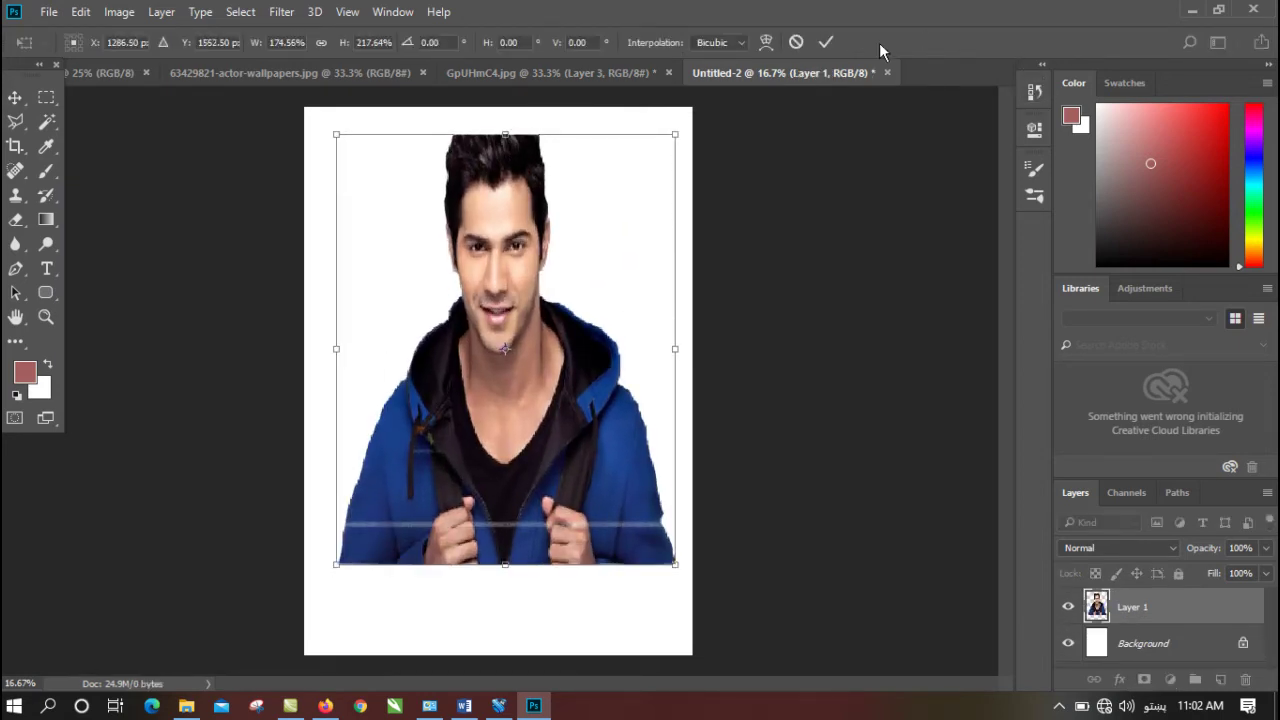
pyautogui.click(826, 43)
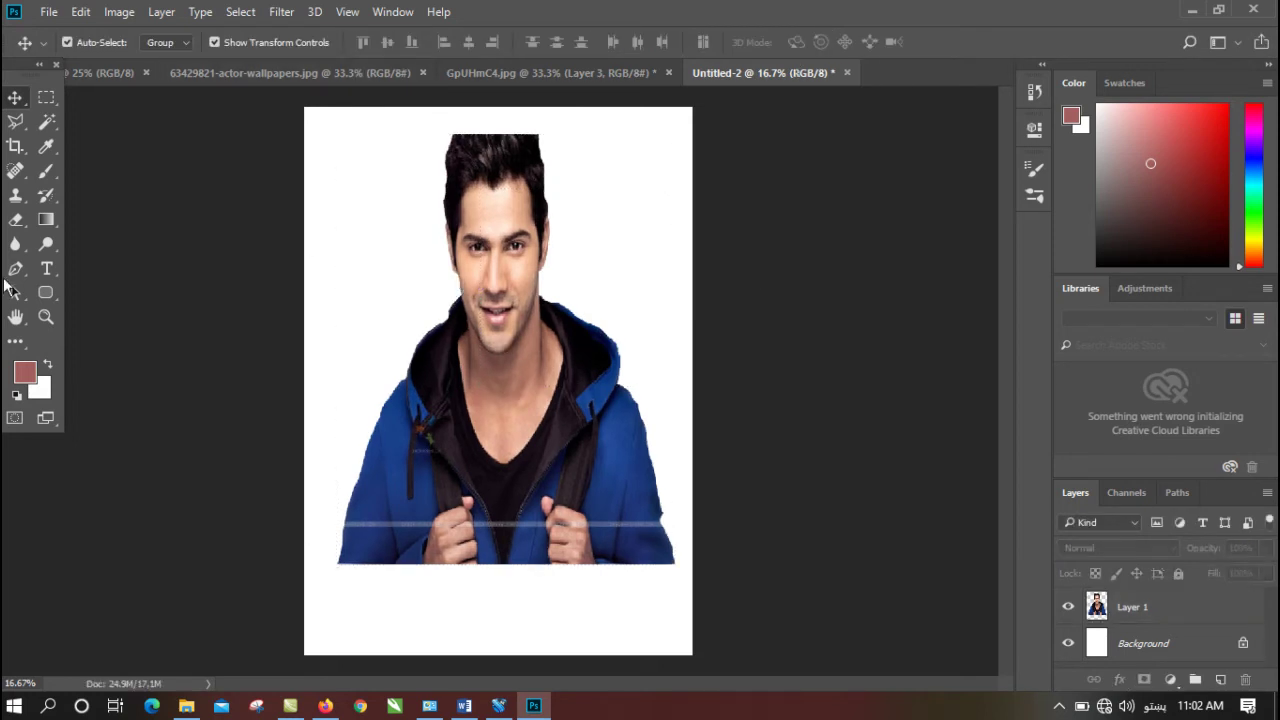
pyautogui.click(15, 121)
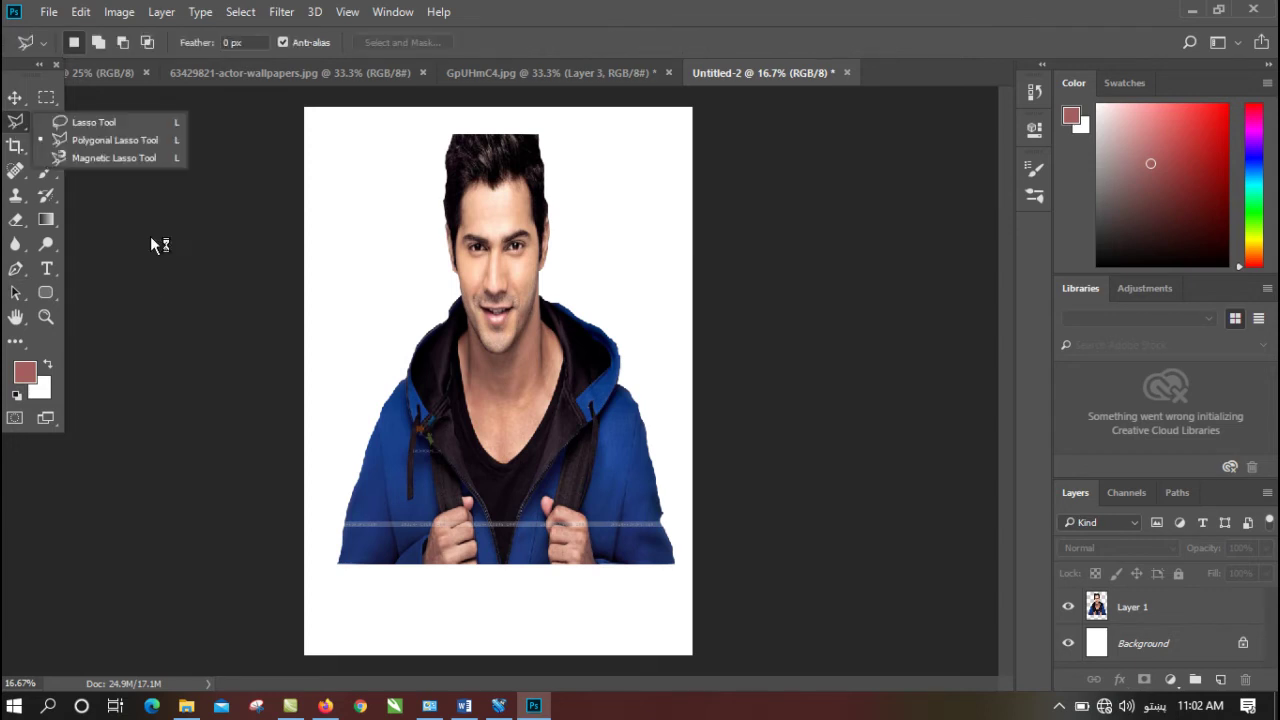
pyautogui.click(175, 222)
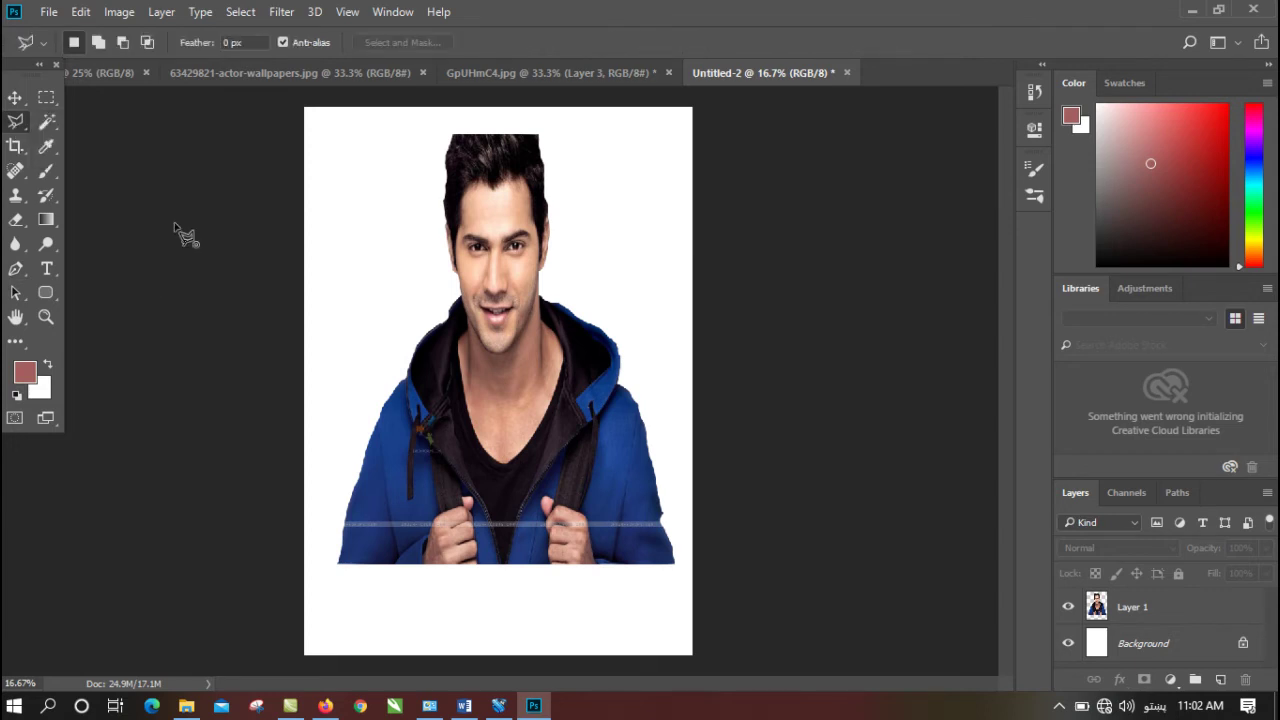
pyautogui.click(620, 175)
pyautogui.click(350, 76)
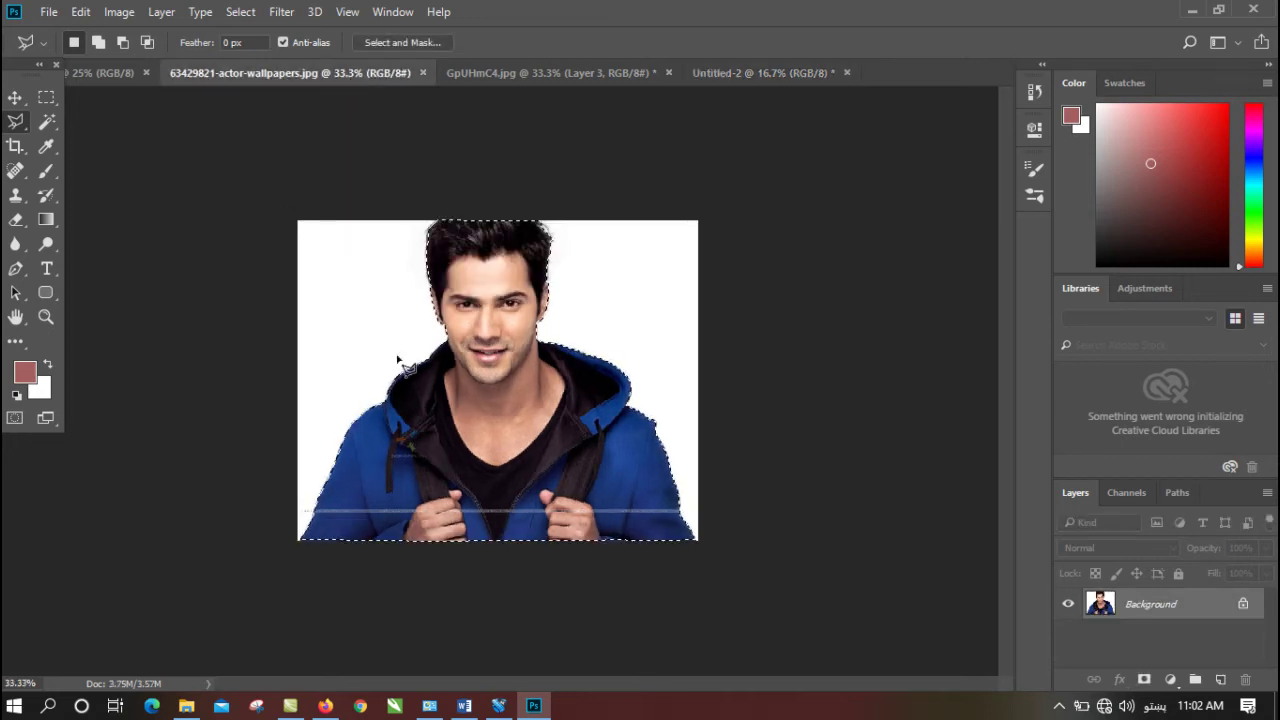
pyautogui.click(104, 76)
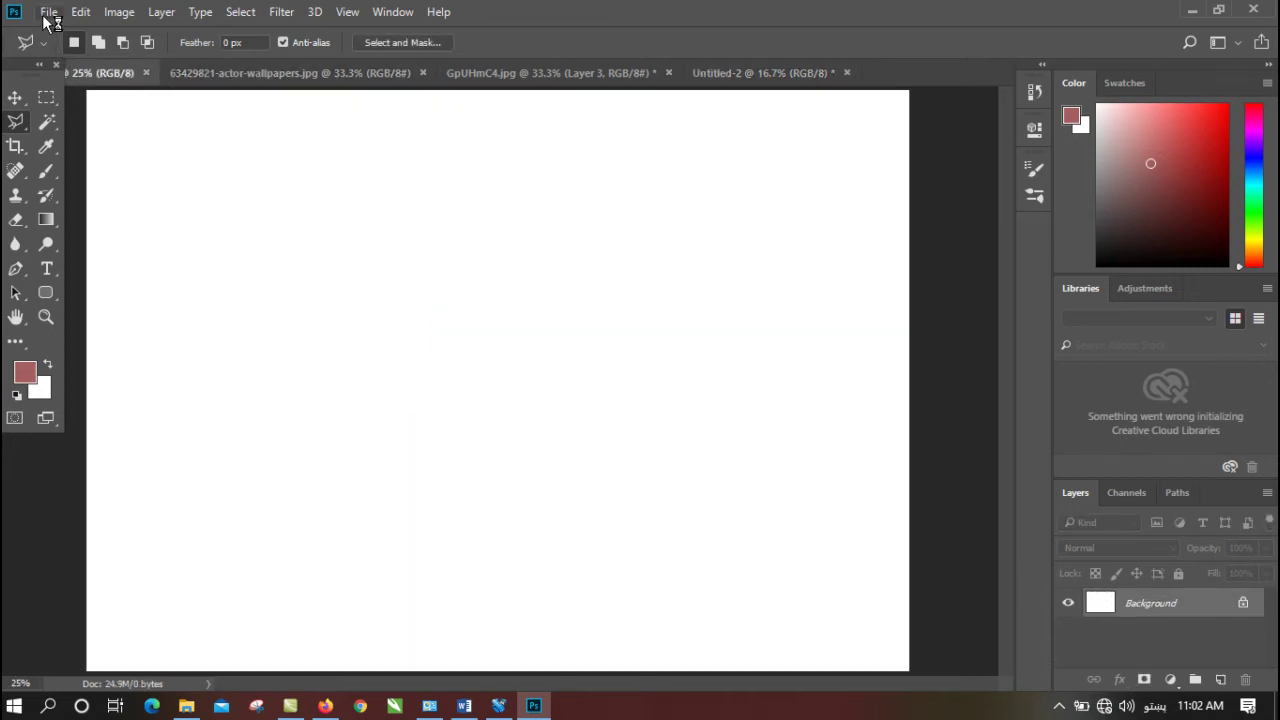
# - Open the Shahrukh-Khan-Wallpapers-HD-Pics-6-624x390 image from the Pictures folder on Local Disk (E:)
pyautogui.click(47, 12)
pyautogui.click(62, 50)
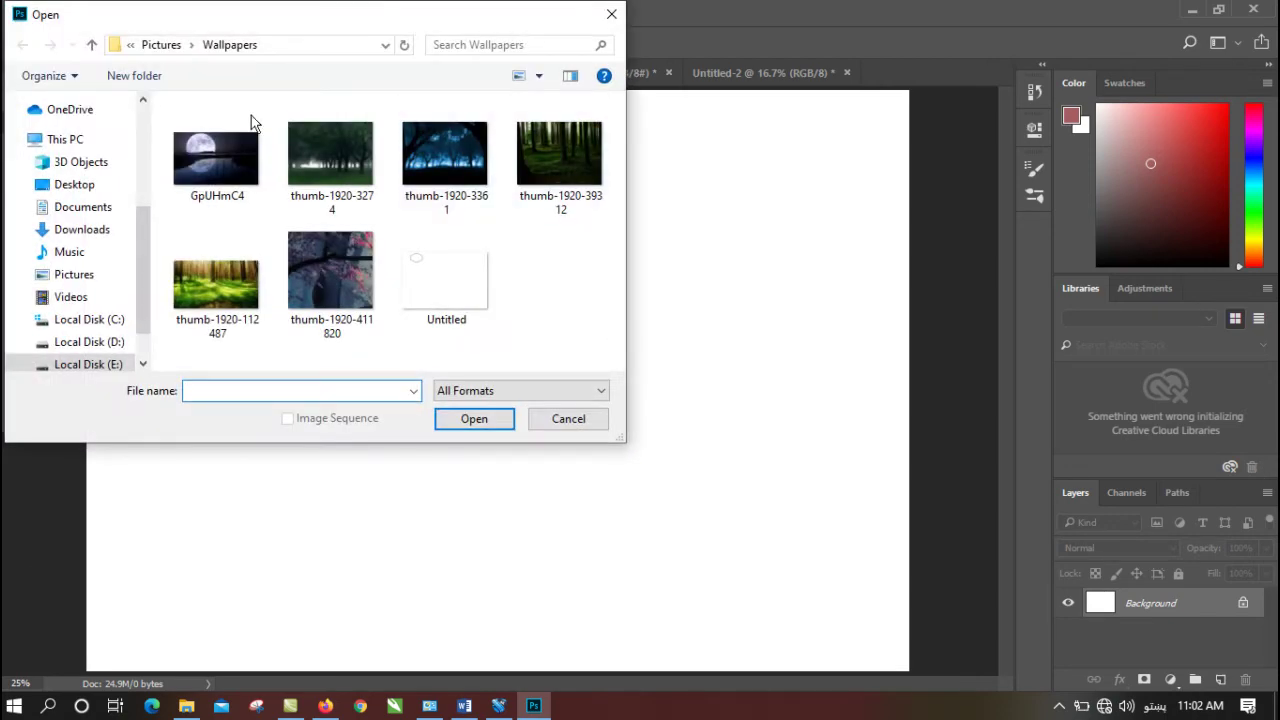
pyautogui.click(160, 45)
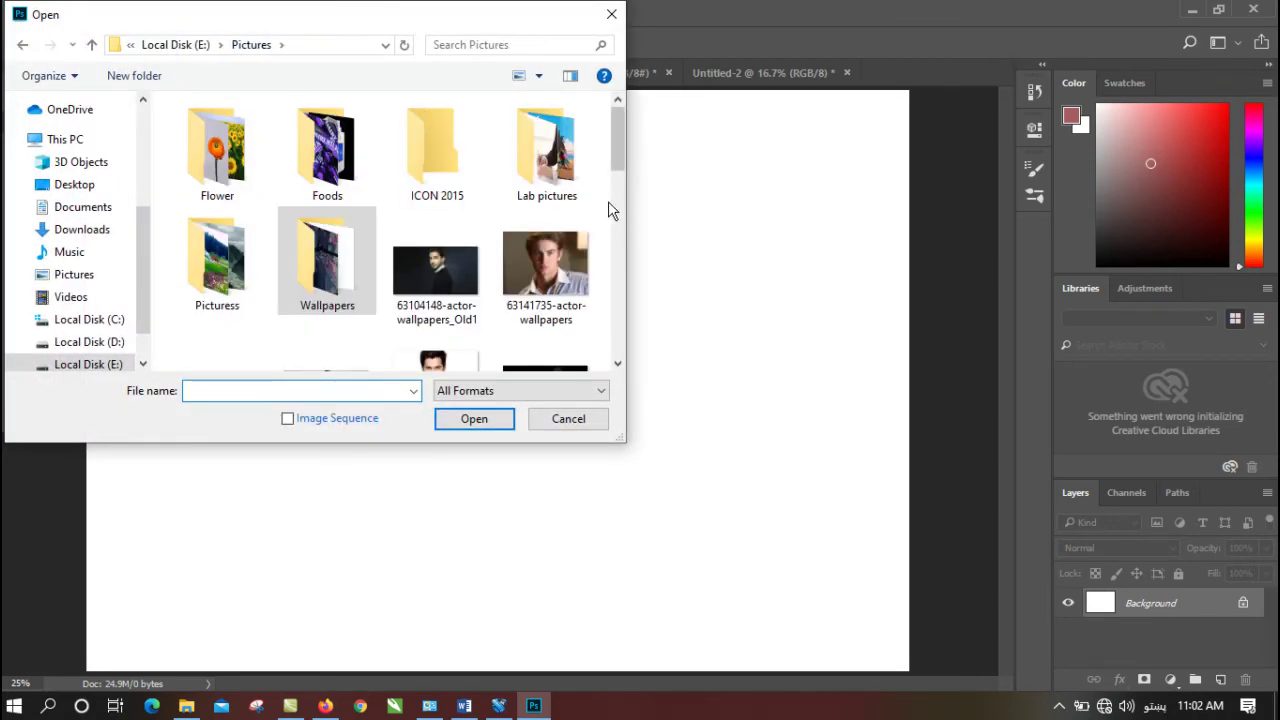
pyautogui.moveTo(620, 210); pyautogui.dragTo(626, 297)
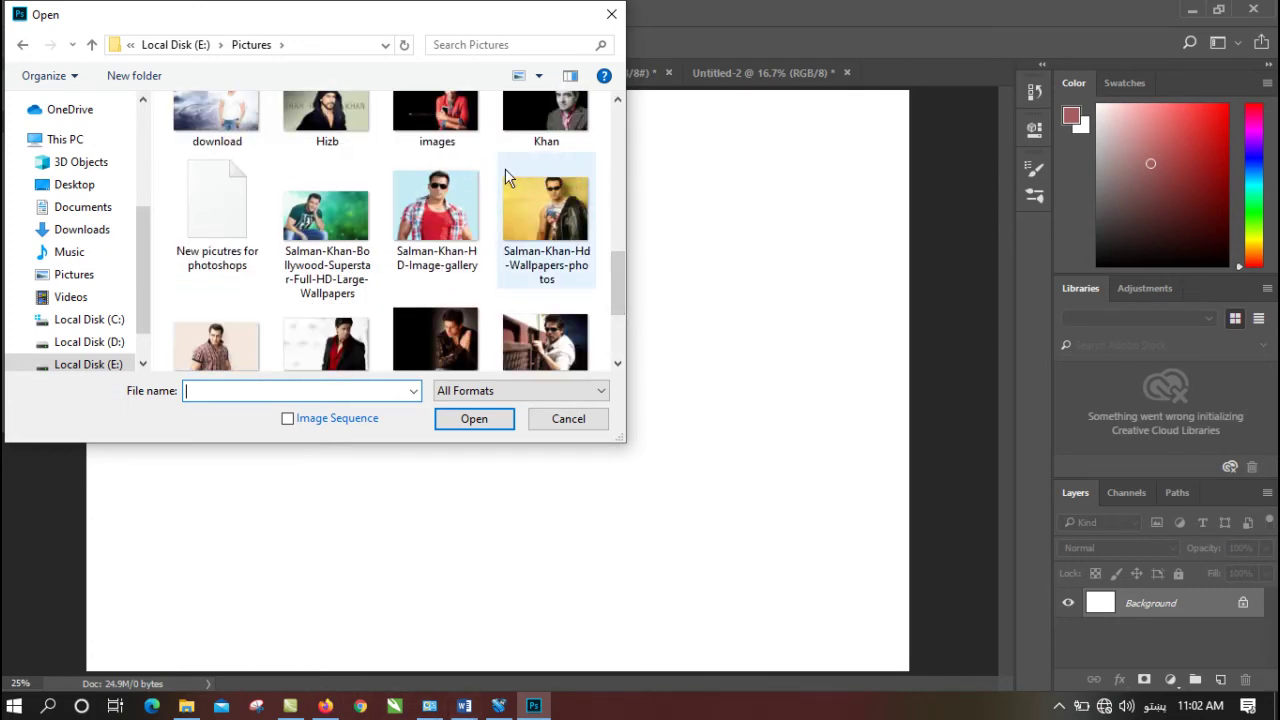
pyautogui.scroll(-1, 300, 355)
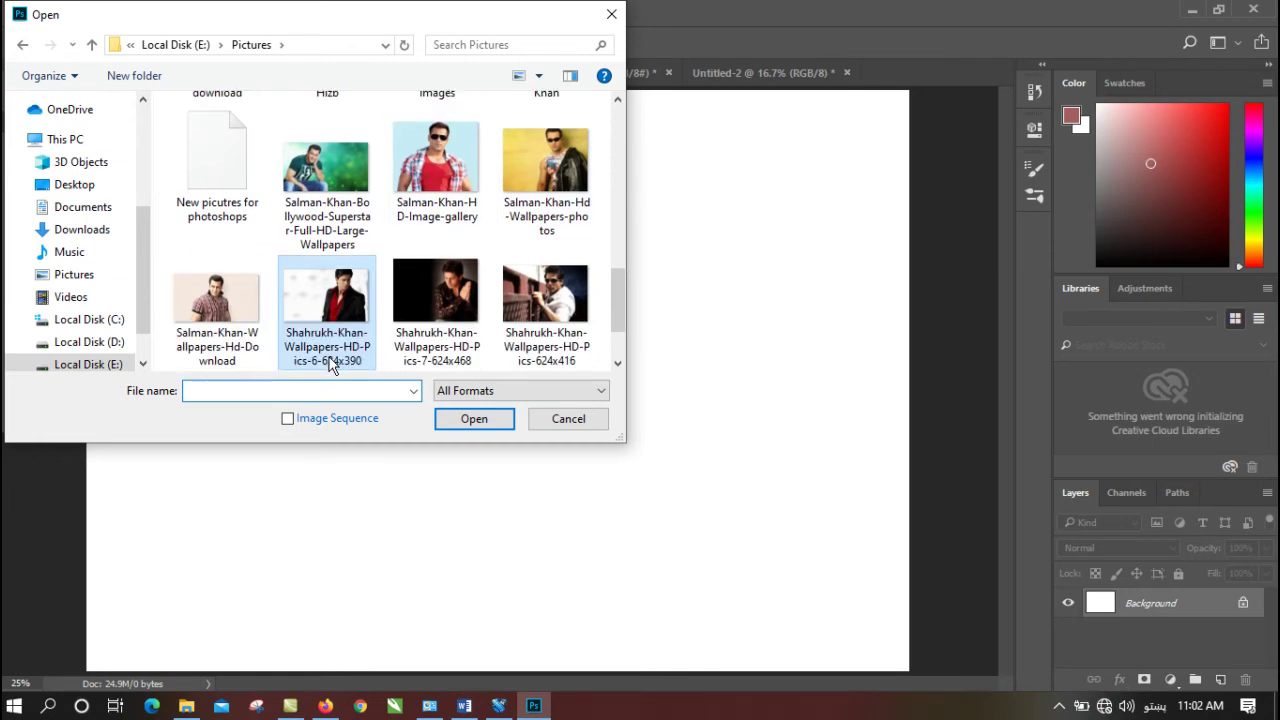
pyautogui.doubleClick(329, 360)
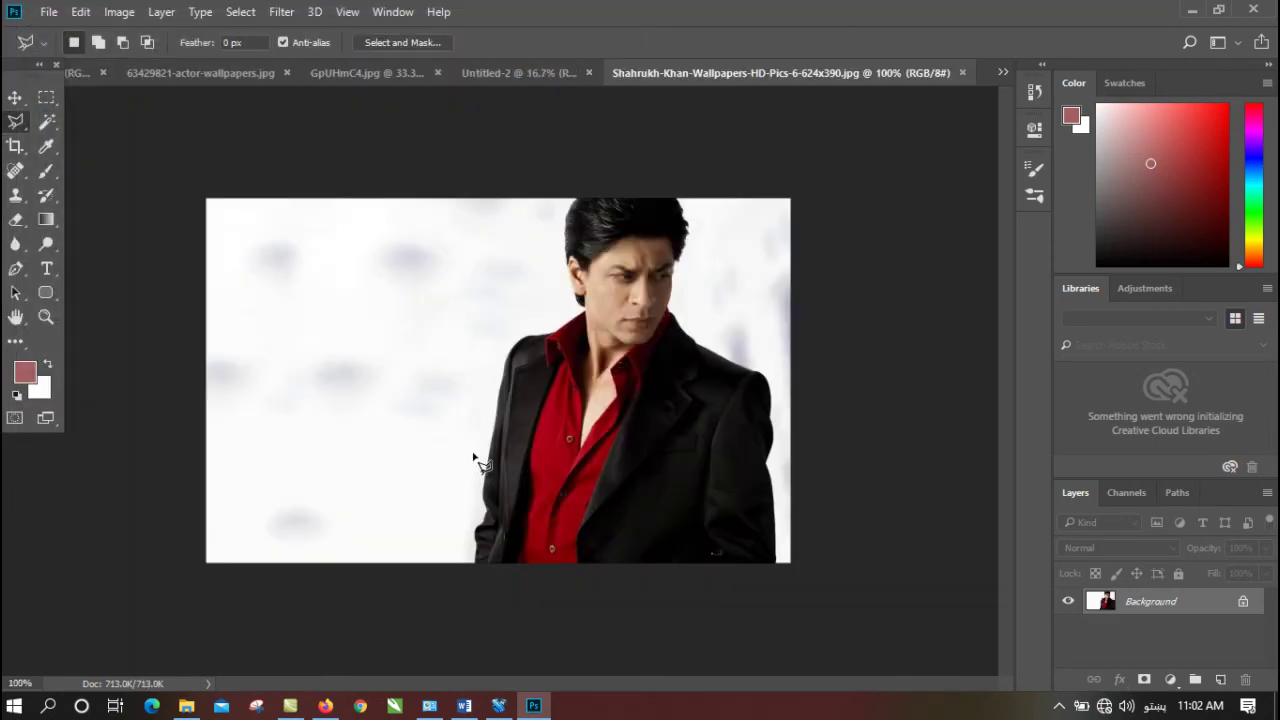
# - Start tracing the man in the black jacket with the Magnetic Lasso, from the lower sleeve edge up to the shoulder
pyautogui.hotkey('ctrl', '+')
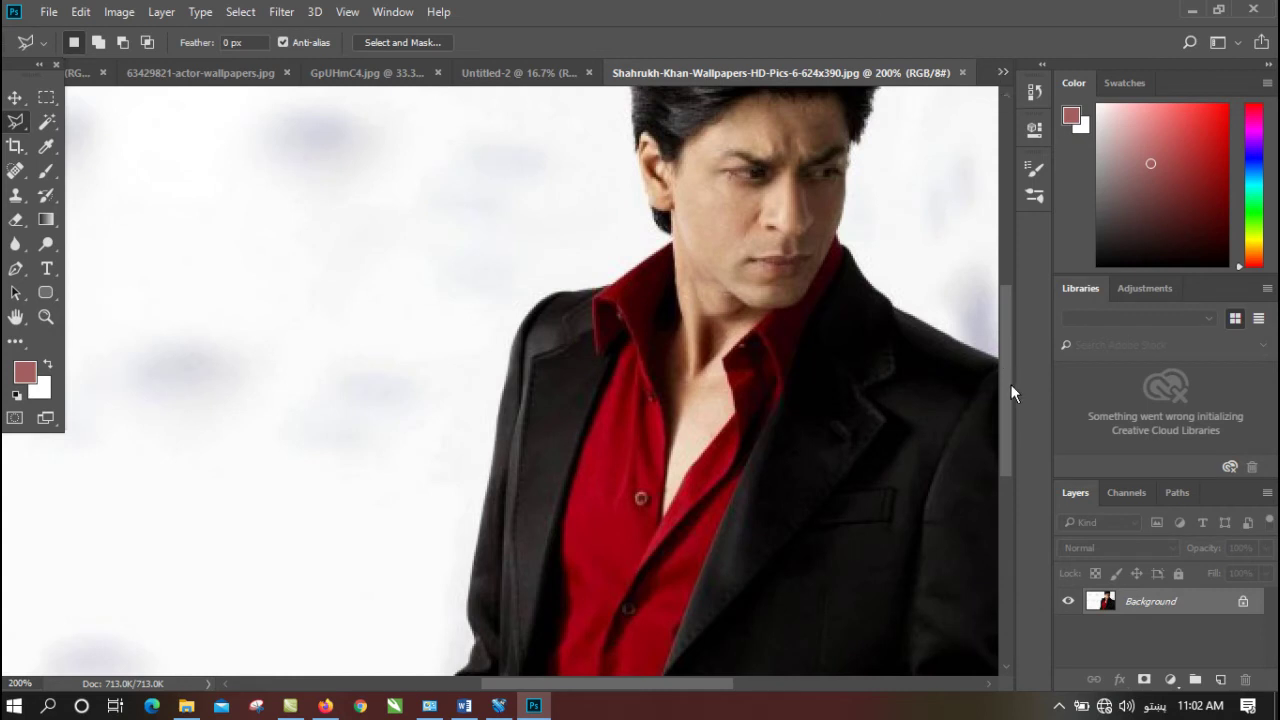
pyautogui.moveTo(1008, 373); pyautogui.dragTo(992, 432)
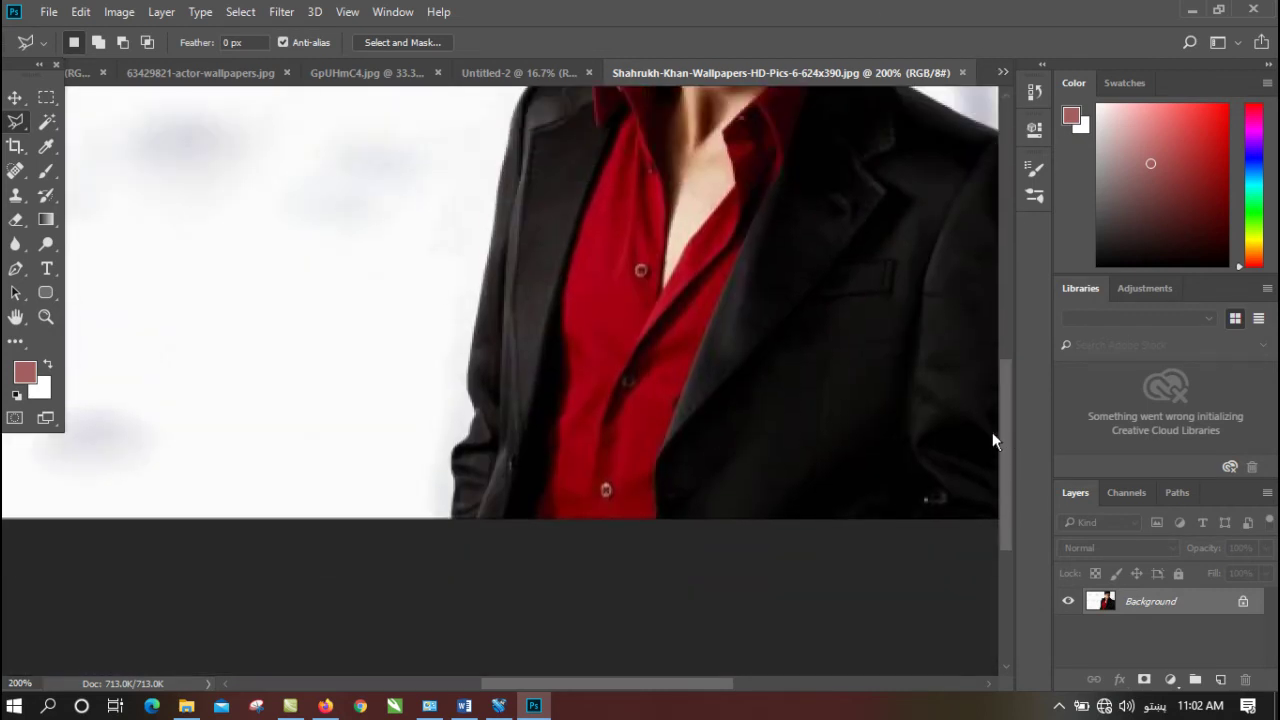
pyautogui.rightClick(16, 121)
pyautogui.click(100, 160)
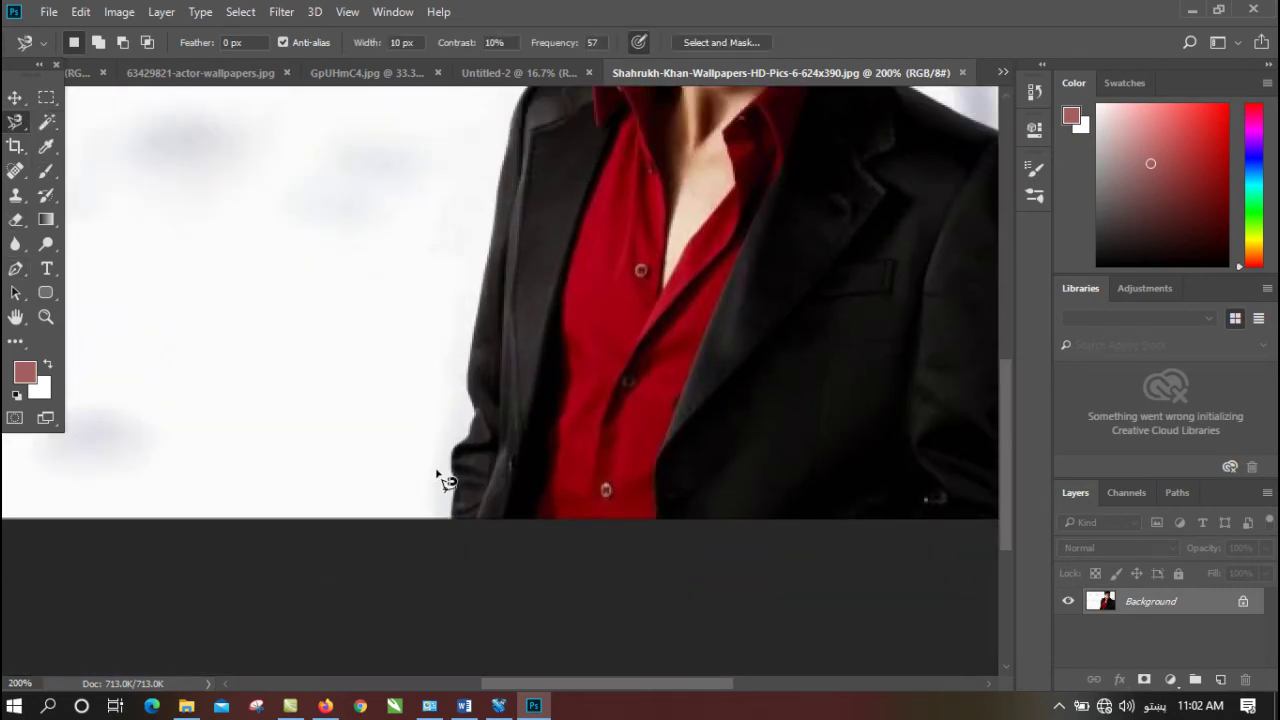
pyautogui.click(452, 518)
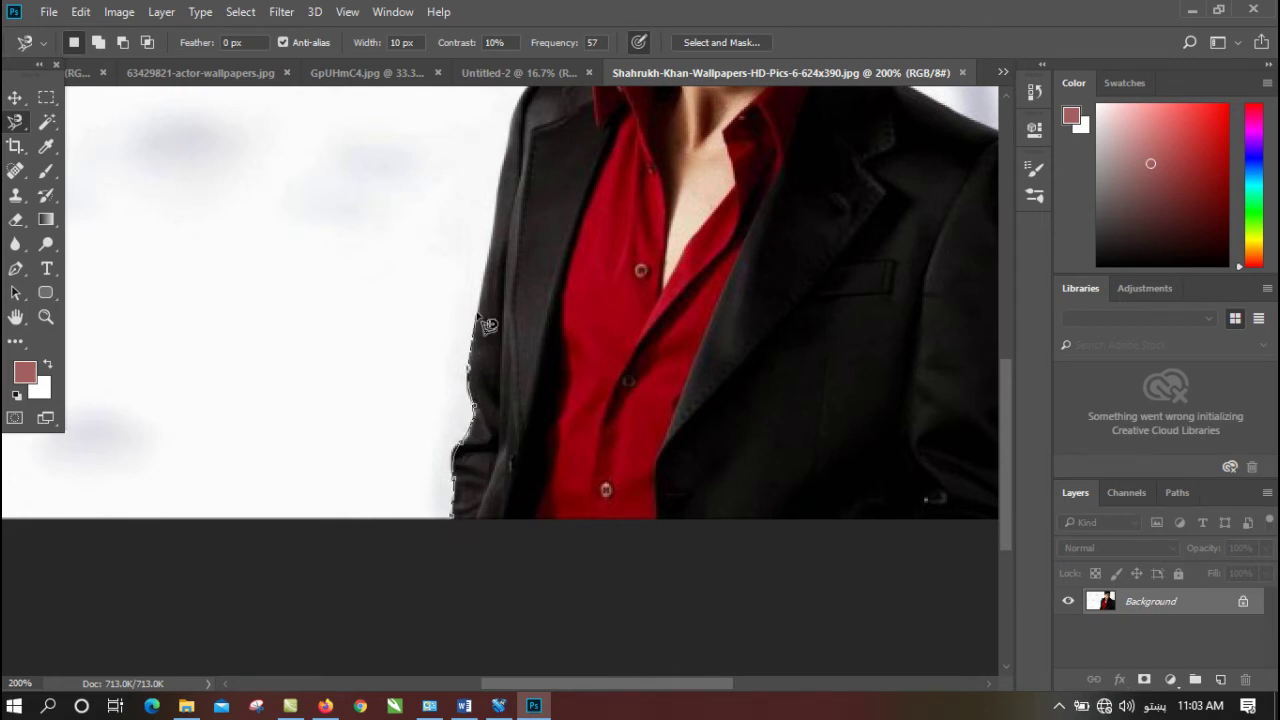
pyautogui.scroll(5, 540, 130)
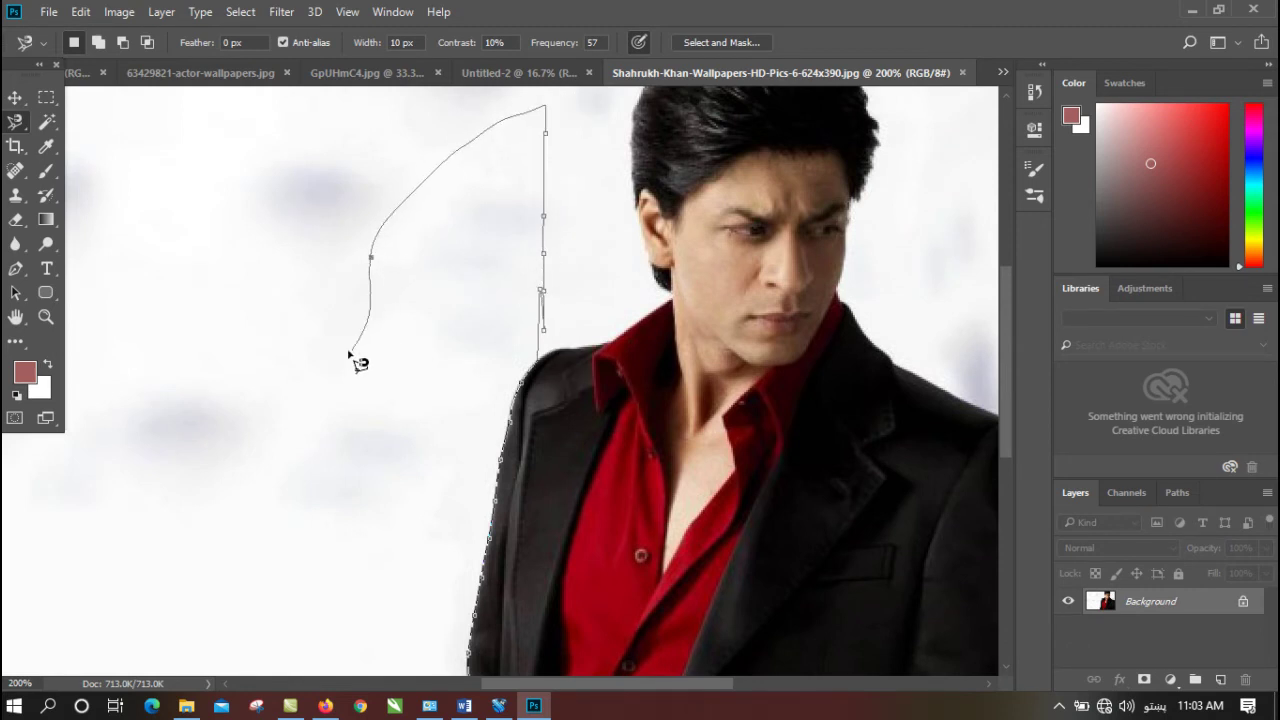
# - Remove the stray anchor points beside the shoulder and continue the magnetic outline over the collar, head and opposite shoulder
pyautogui.press('BackSpace')
pyautogui.press('BackSpace')
pyautogui.press('BackSpace')
pyautogui.press('BackSpace')
pyautogui.press('BackSpace')
pyautogui.press('BackSpace')
pyautogui.press('BackSpace')
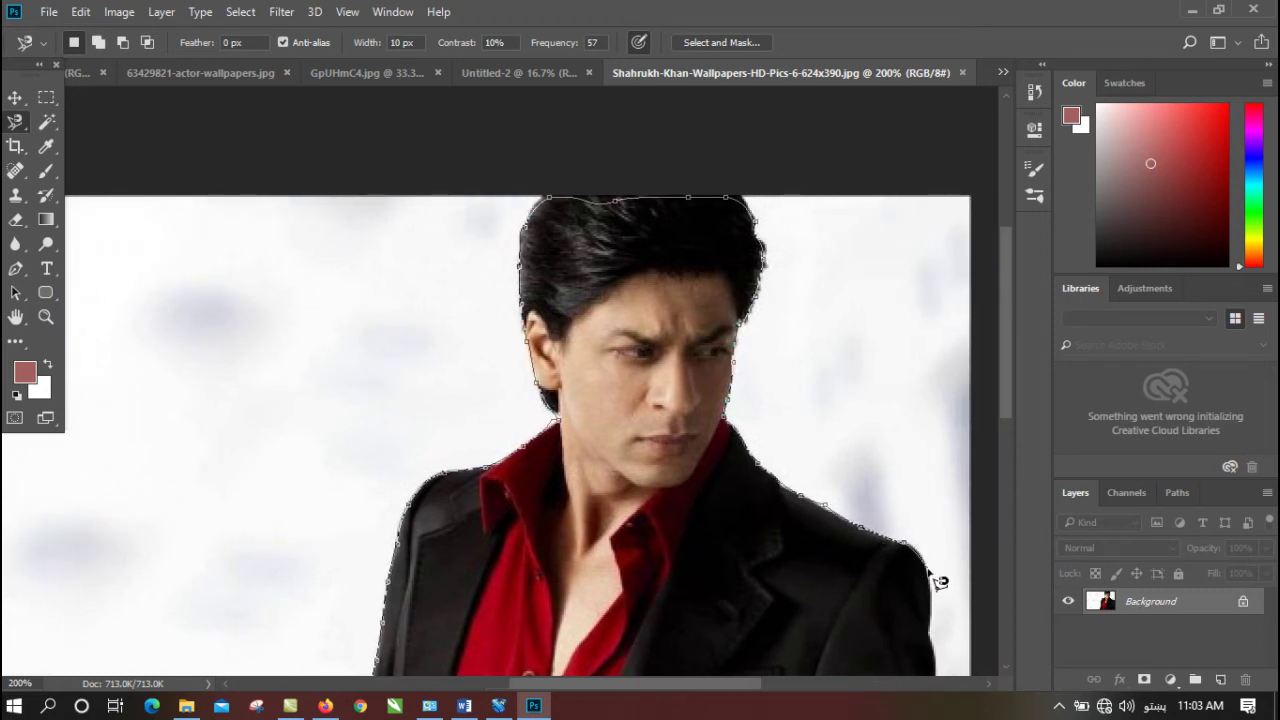
# - Trace down the far sleeve and along the image's lower edge, closing the magnetic outline at its starting point
pyautogui.scroll(-2, 940, 600)
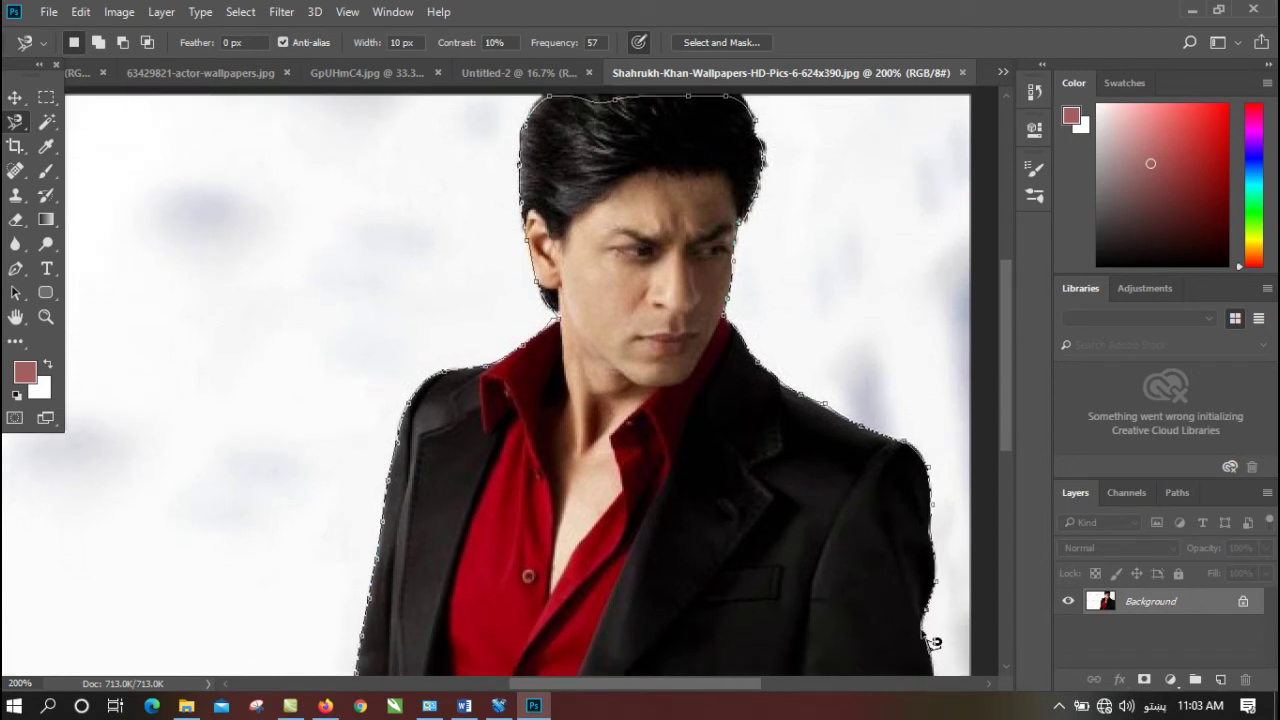
pyautogui.scroll(-5, 940, 657)
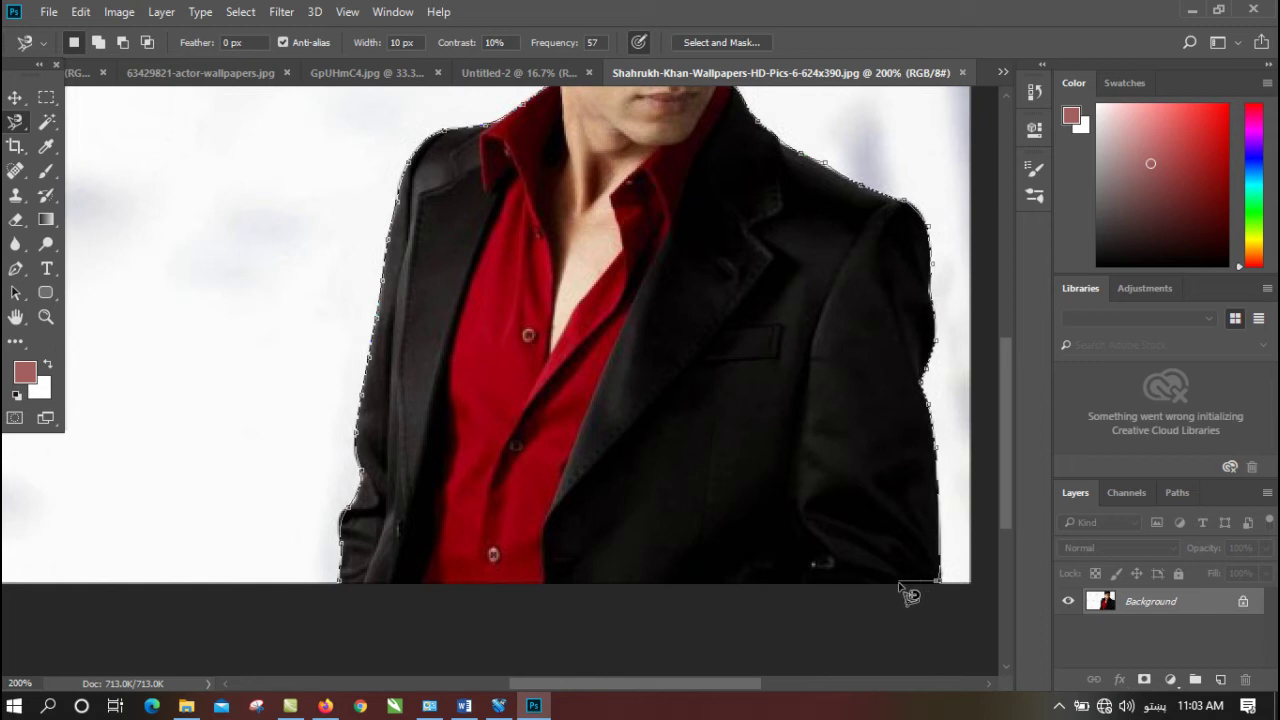
pyautogui.click(341, 588)
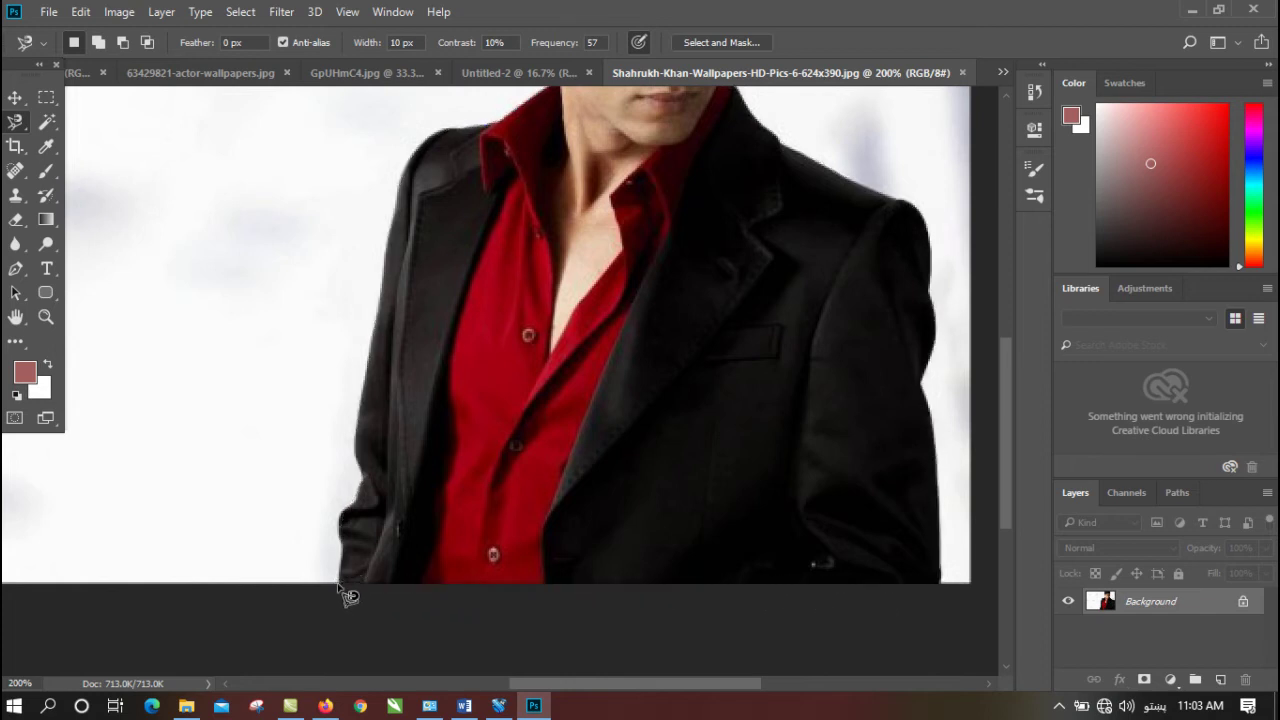
# - Copy the selected man onto a new layer
pyautogui.click(24, 97)
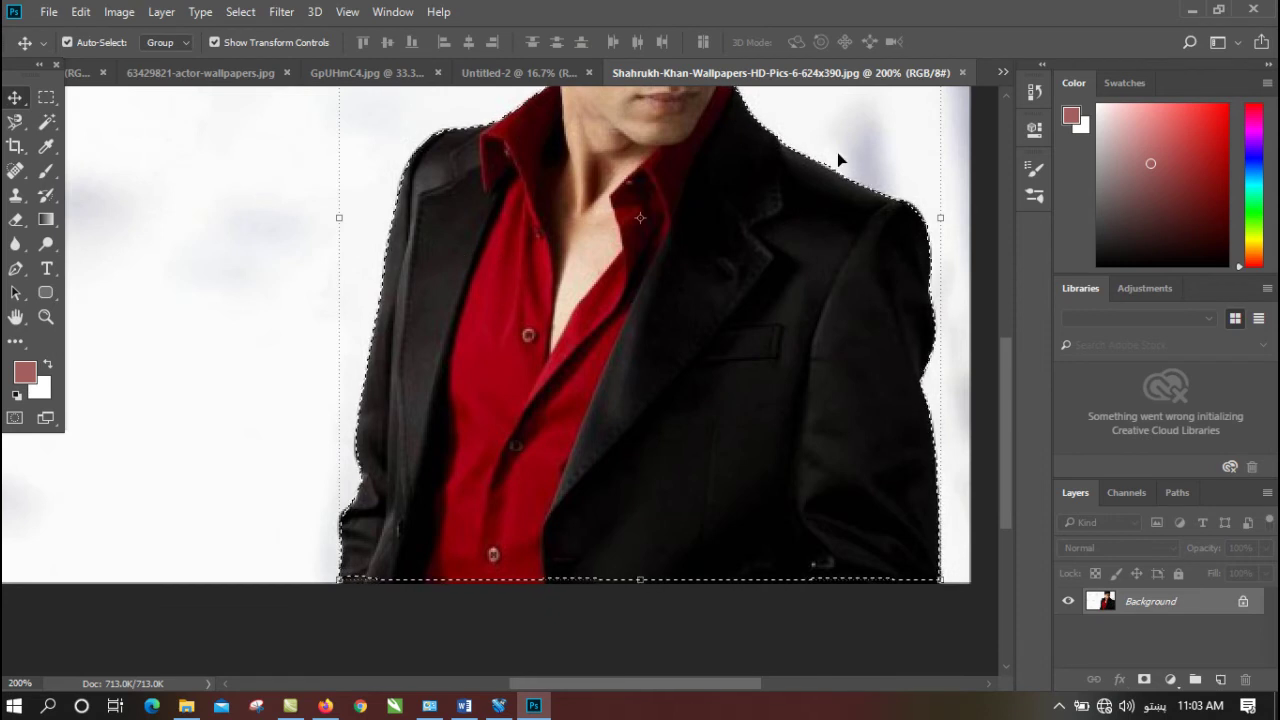
pyautogui.hotkey('ctrl', '-')
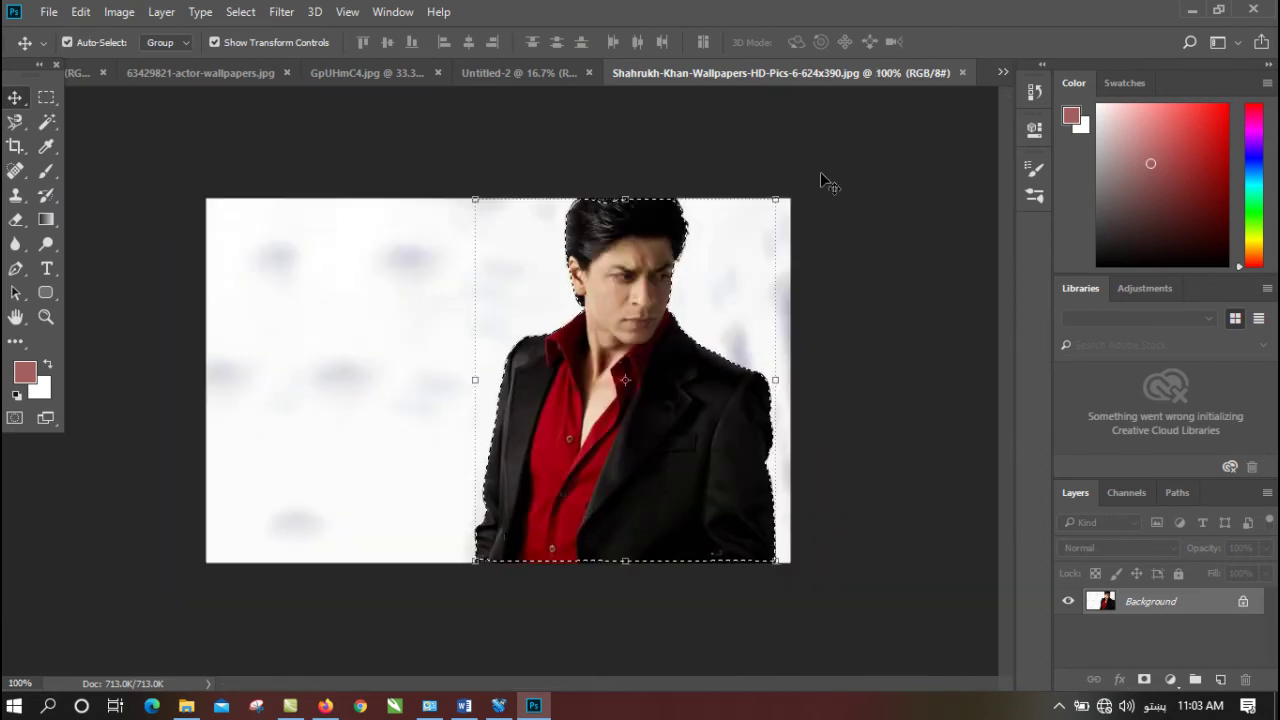
pyautogui.hotkey('ctrl', 'j')
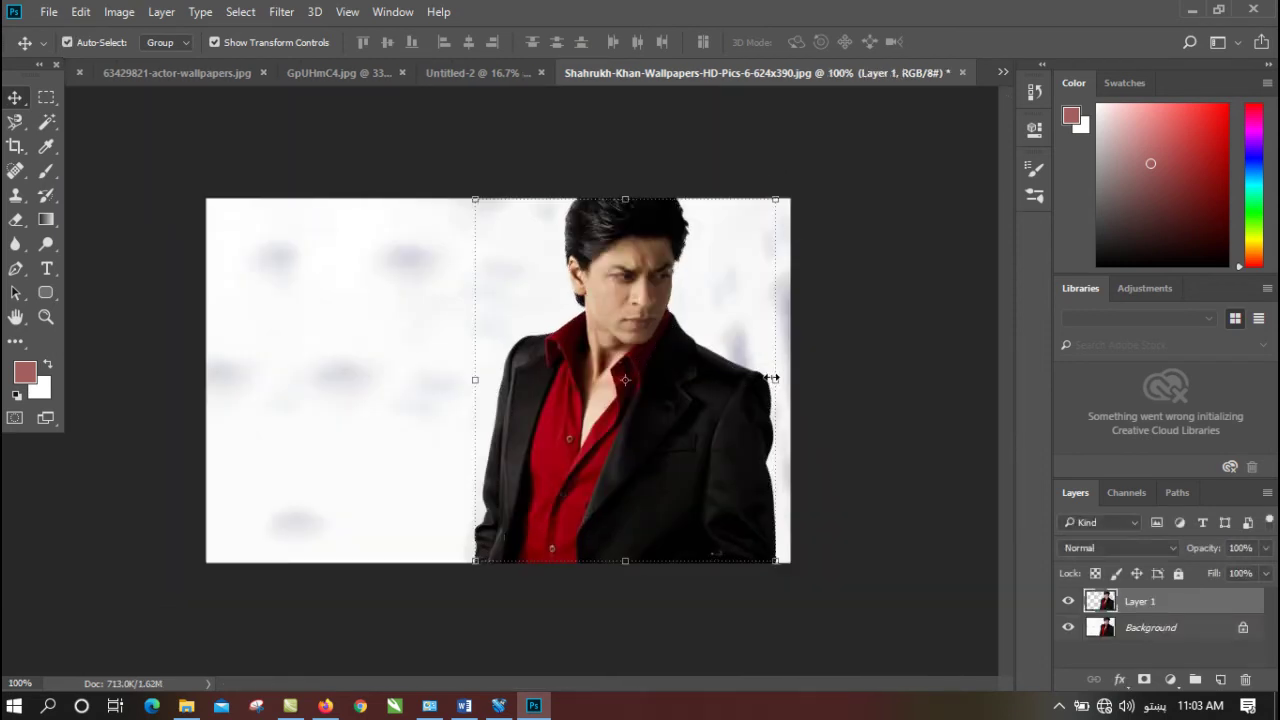
# - Scale the copied man to 121.48% width and 104.65% height and place him in the empty area beside the original
pyautogui.click(772, 378)
pyautogui.moveTo(776, 381); pyautogui.dragTo(197, 380)
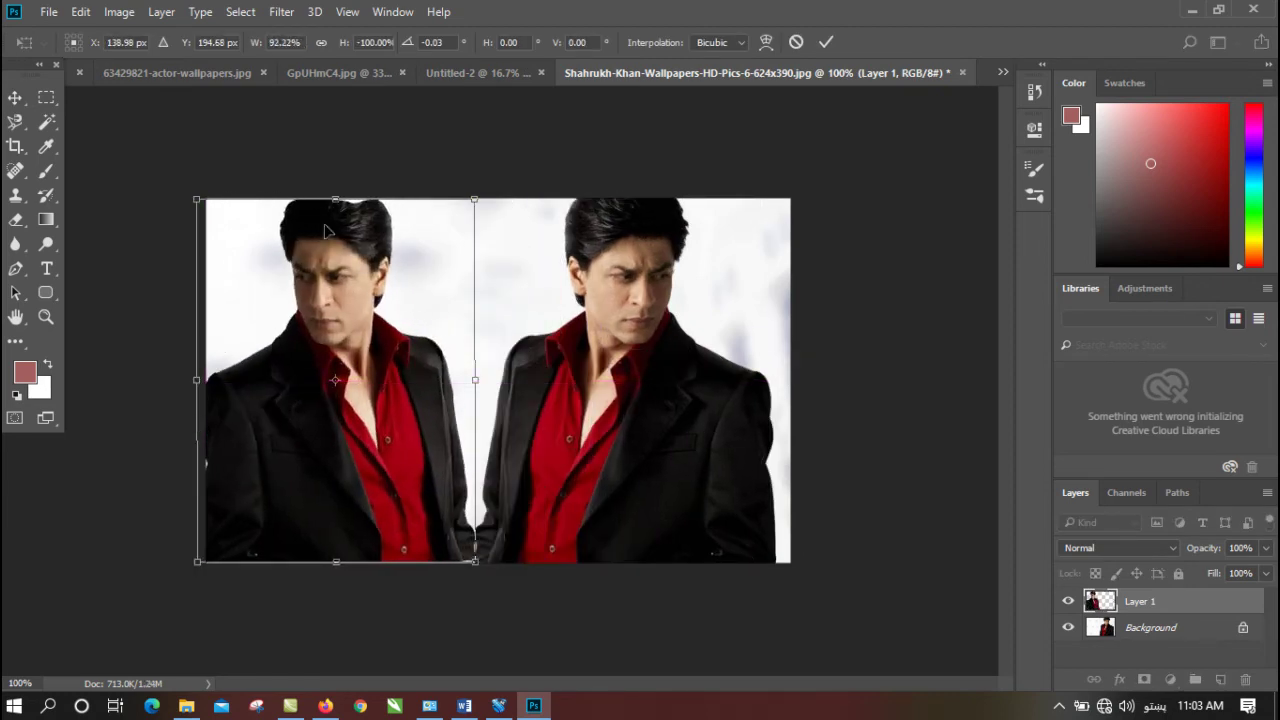
pyautogui.moveTo(625, 395); pyautogui.dragTo(872, 390)
pyautogui.moveTo(738, 339); pyautogui.dragTo(378, 338)
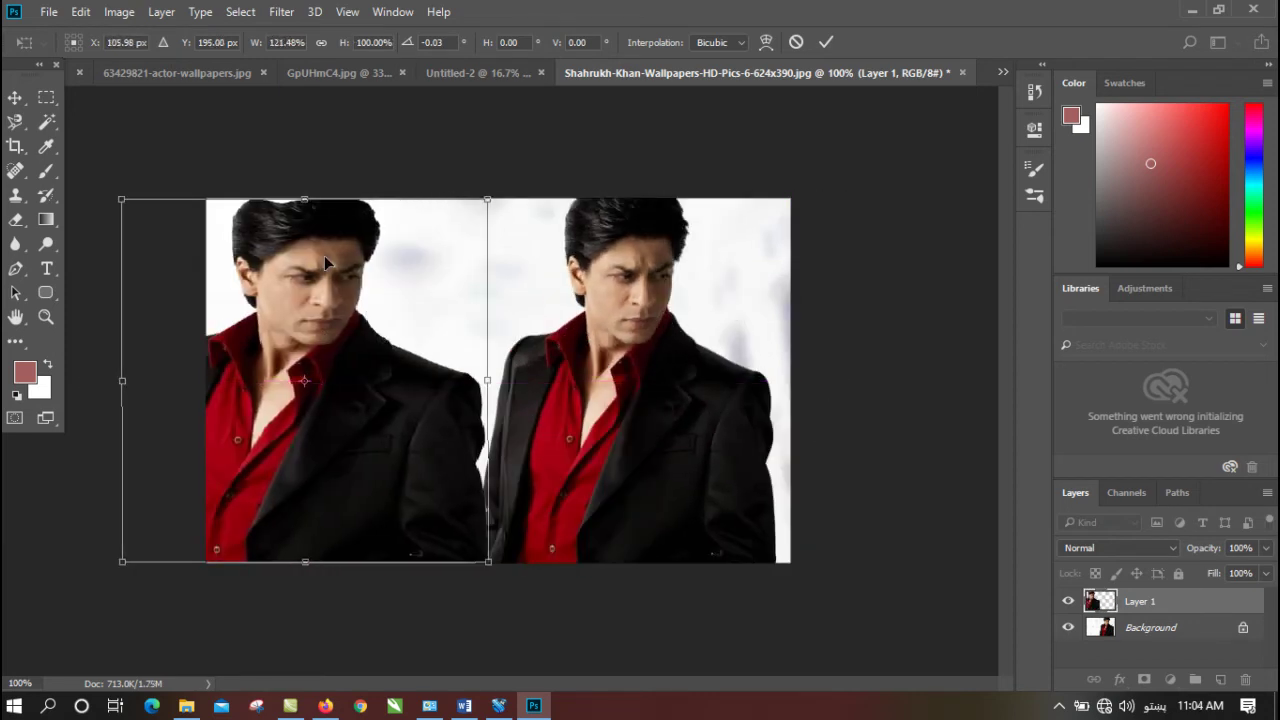
pyautogui.moveTo(305, 199); pyautogui.dragTo(308, 176)
pyautogui.moveTo(352, 325); pyautogui.dragTo(366, 327)
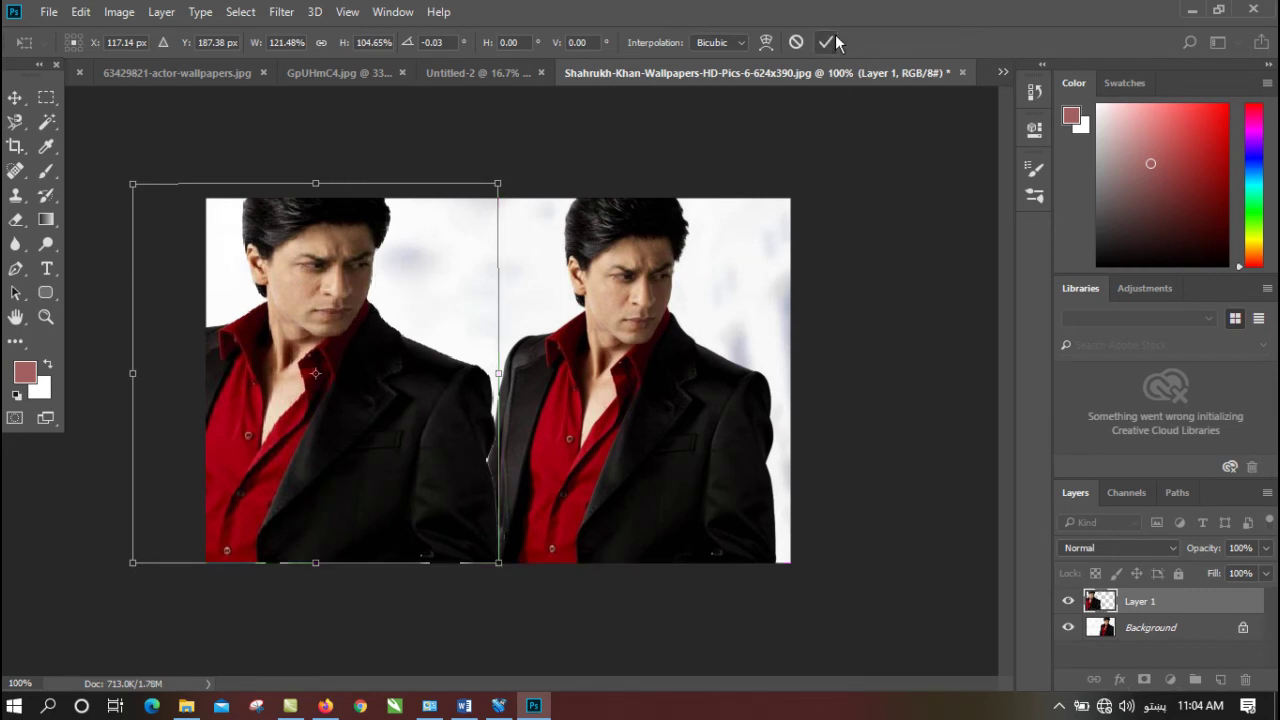
pyautogui.click(826, 42)
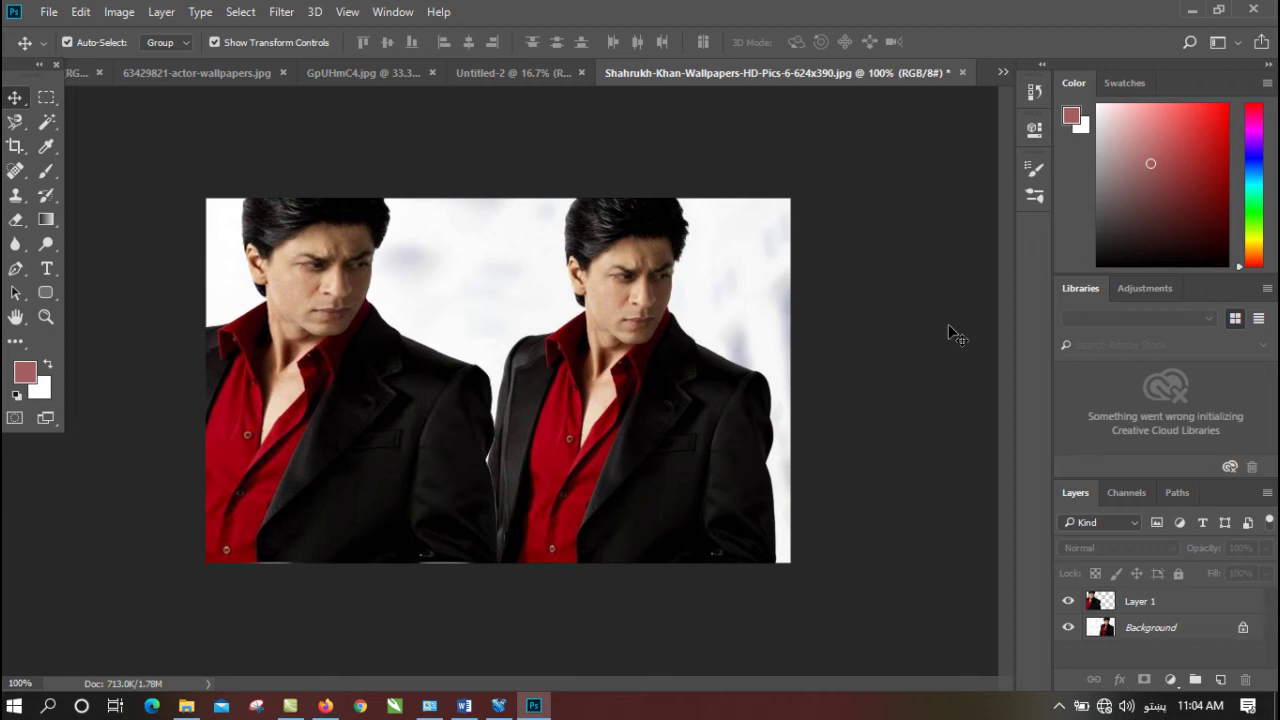
pyautogui.click(22, 120)
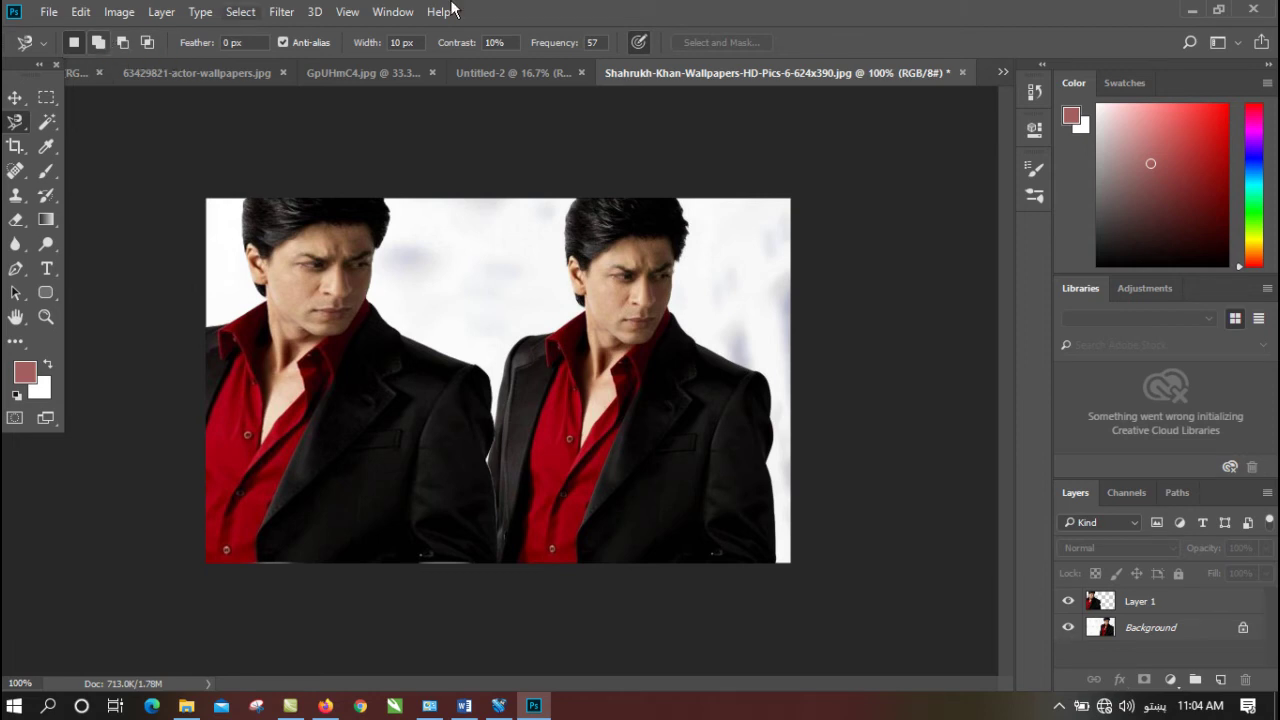
pyautogui.click(535, 78)
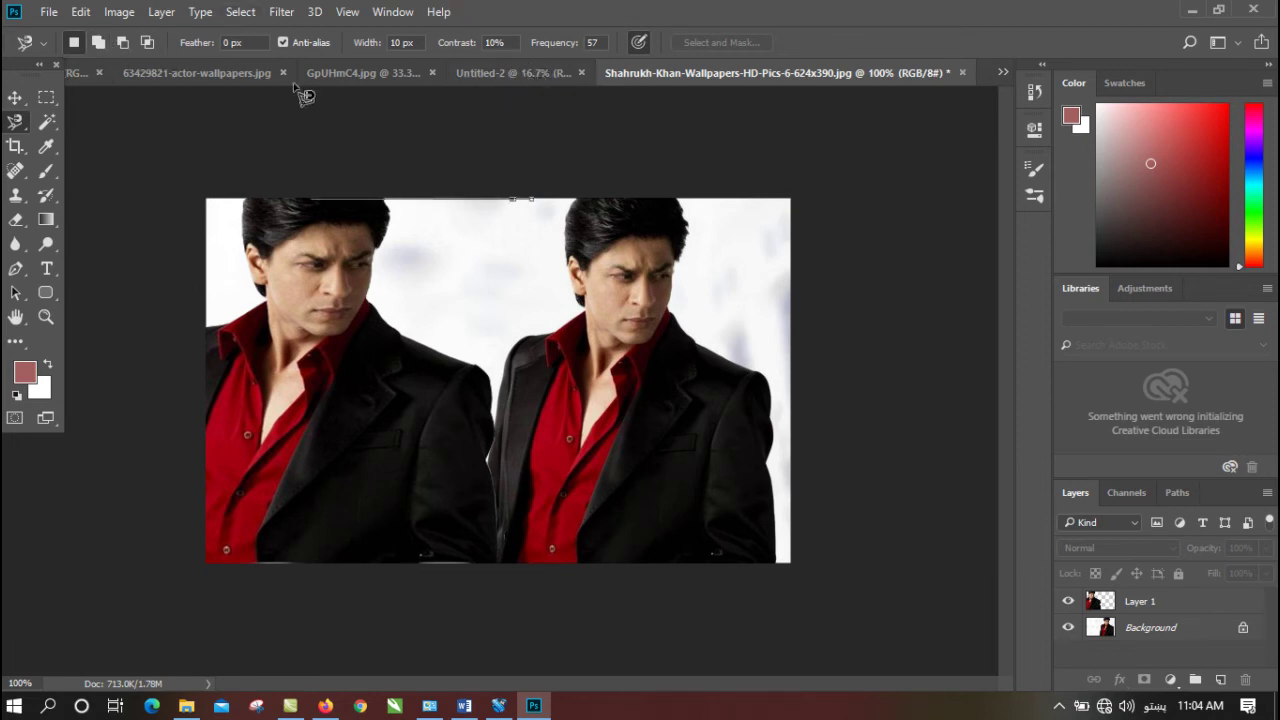
pyautogui.doubleClick(672, 362)
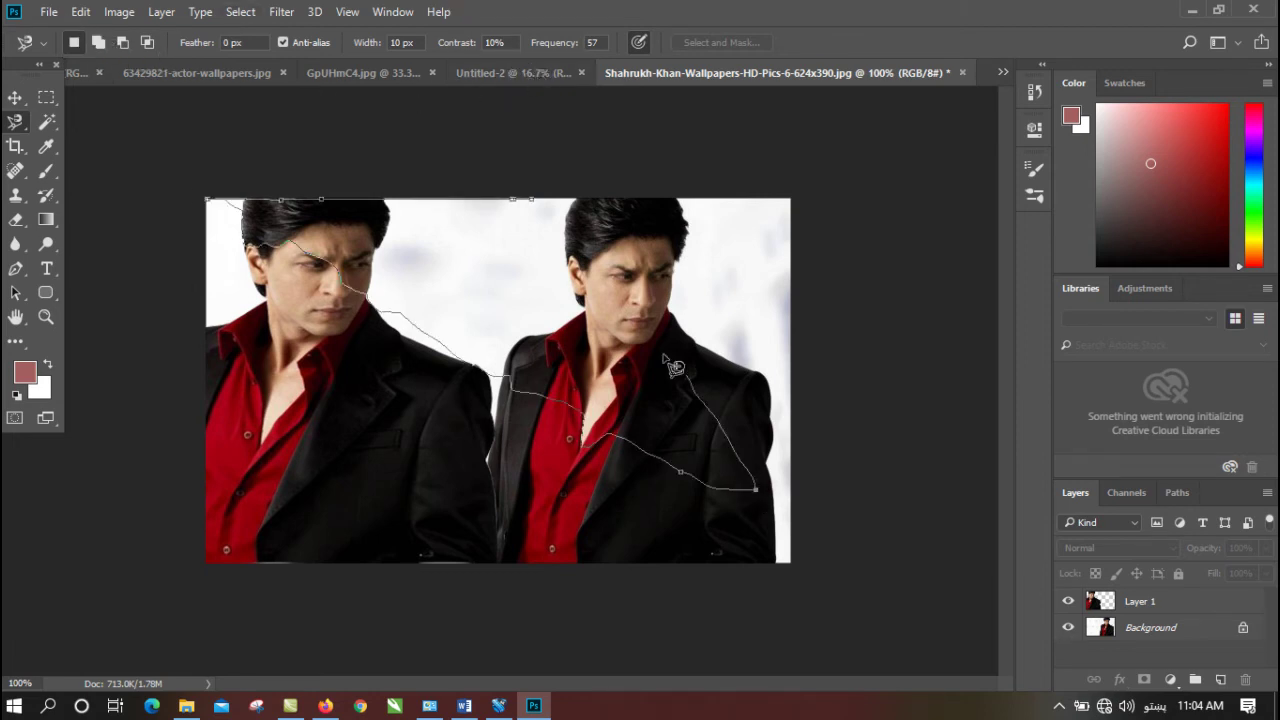
pyautogui.hotkey('ctrl', 'd')
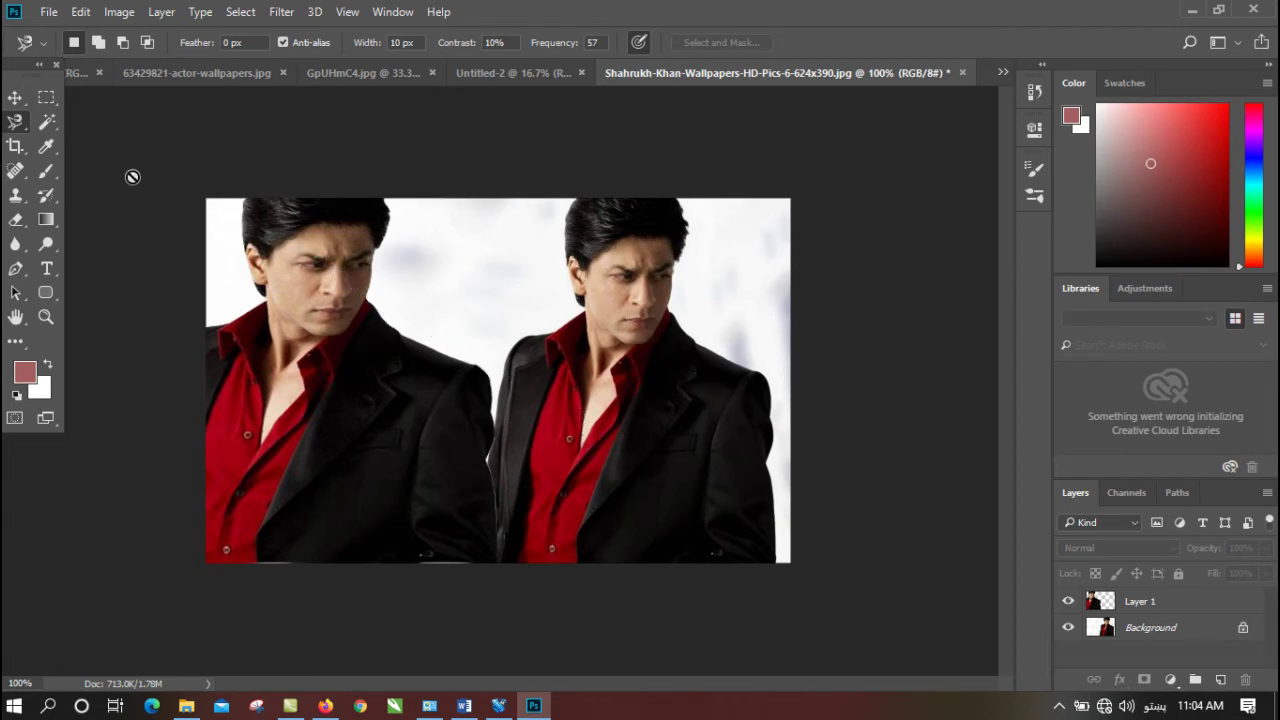
# - Open the 63553871-actor-wallpapers image from the Pictures folder on Local Disk (E:)
pyautogui.click(48, 11)
pyautogui.click(130, 49)
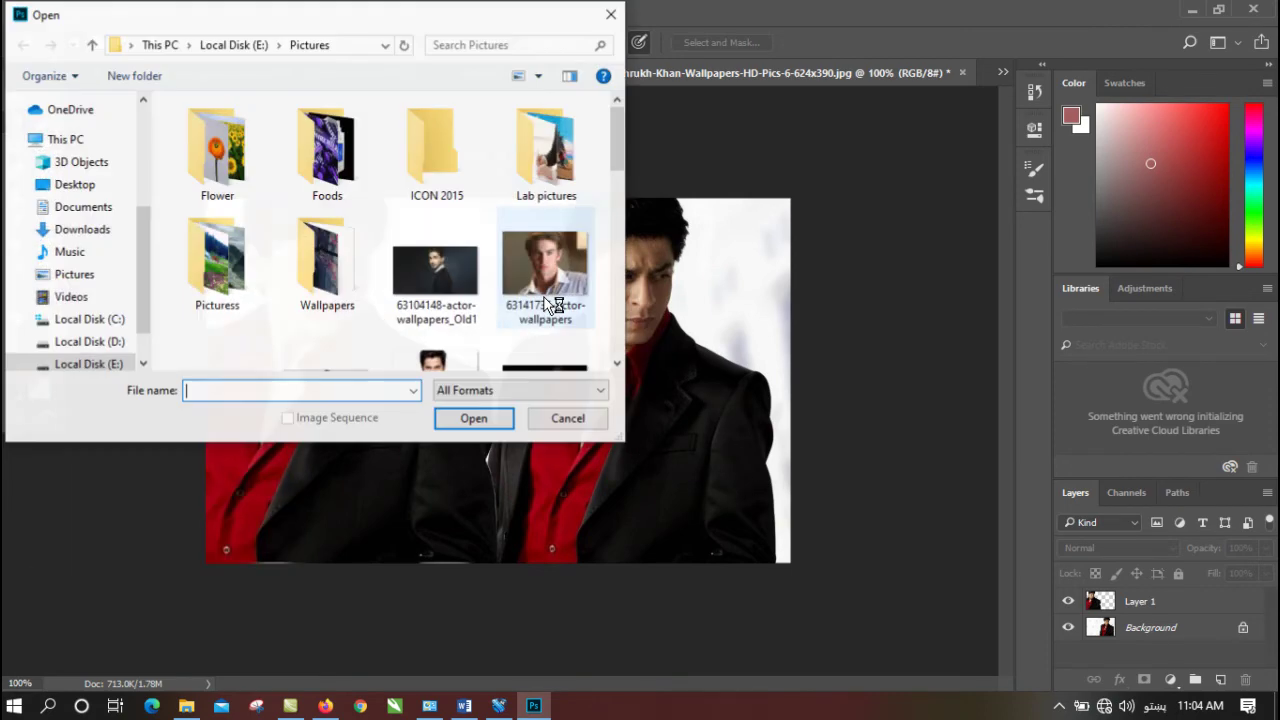
pyautogui.moveTo(623, 152); pyautogui.dragTo(612, 225)
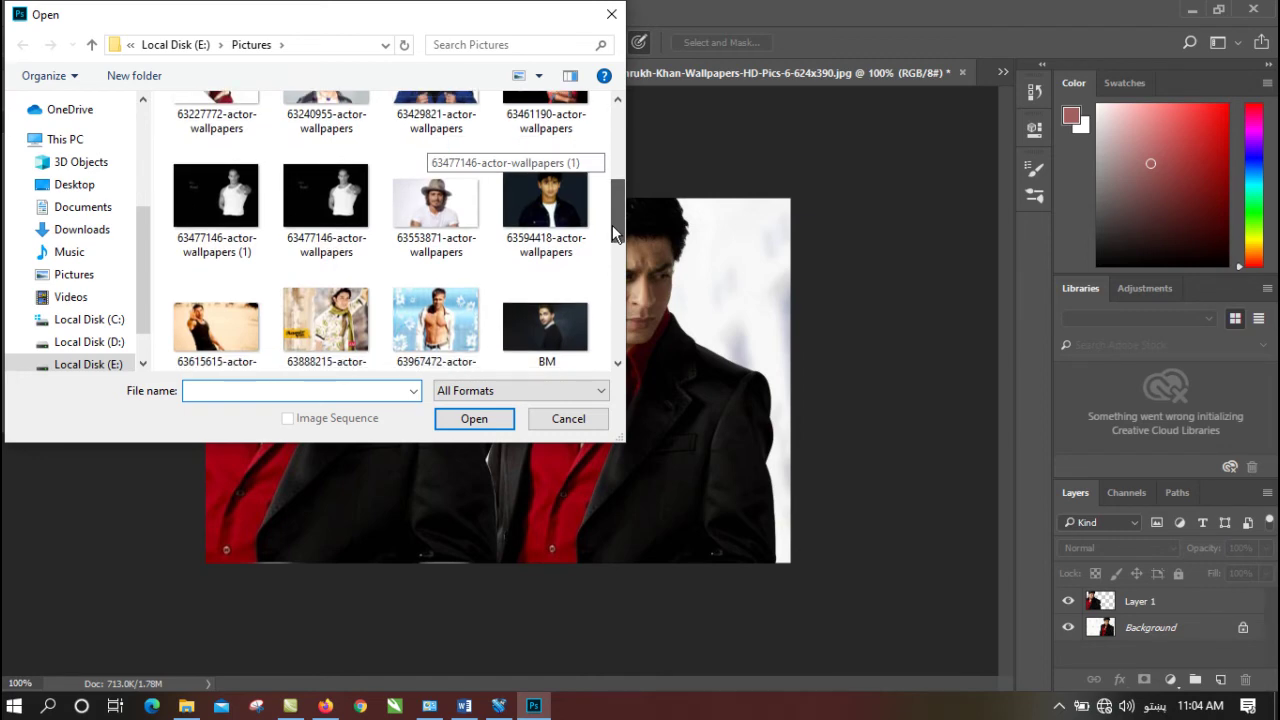
pyautogui.doubleClick(437, 203)
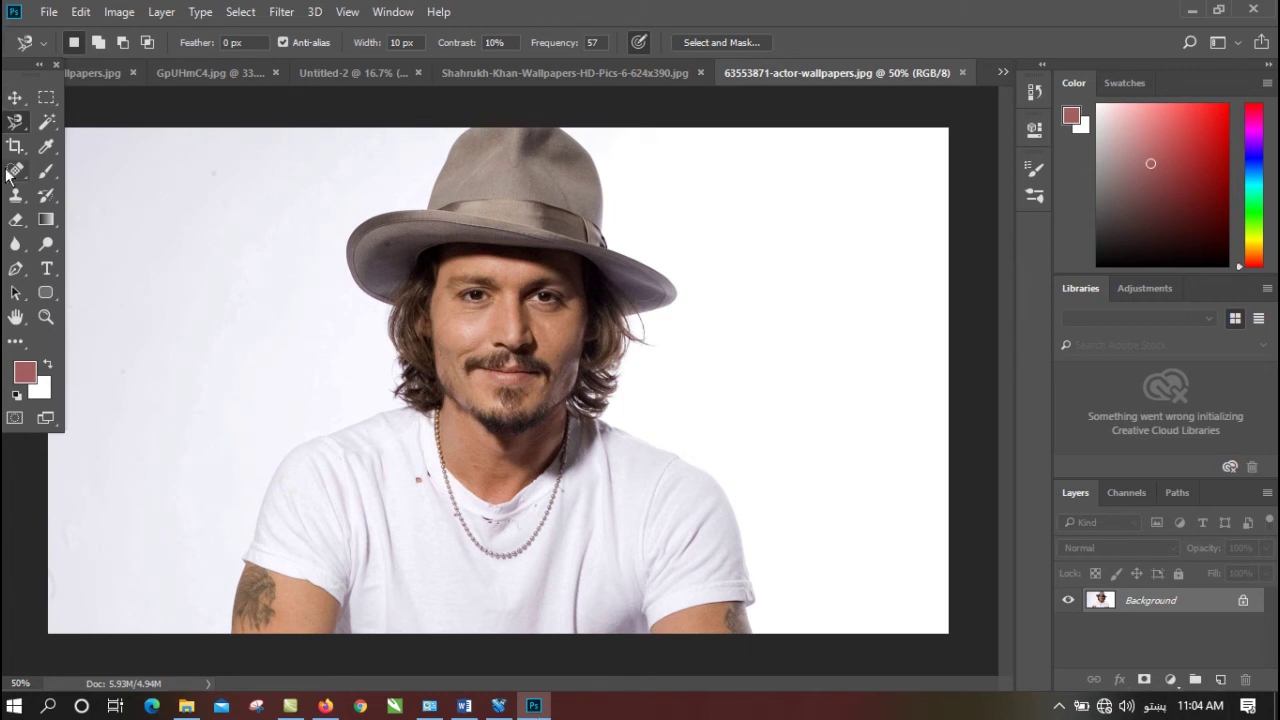
# - Try to outline the man in the hat with the Polygonal Lasso, from the tattooed arm up the shoulder and hair to the hat brim
pyautogui.rightClick(15, 121)
pyautogui.click(71, 124)
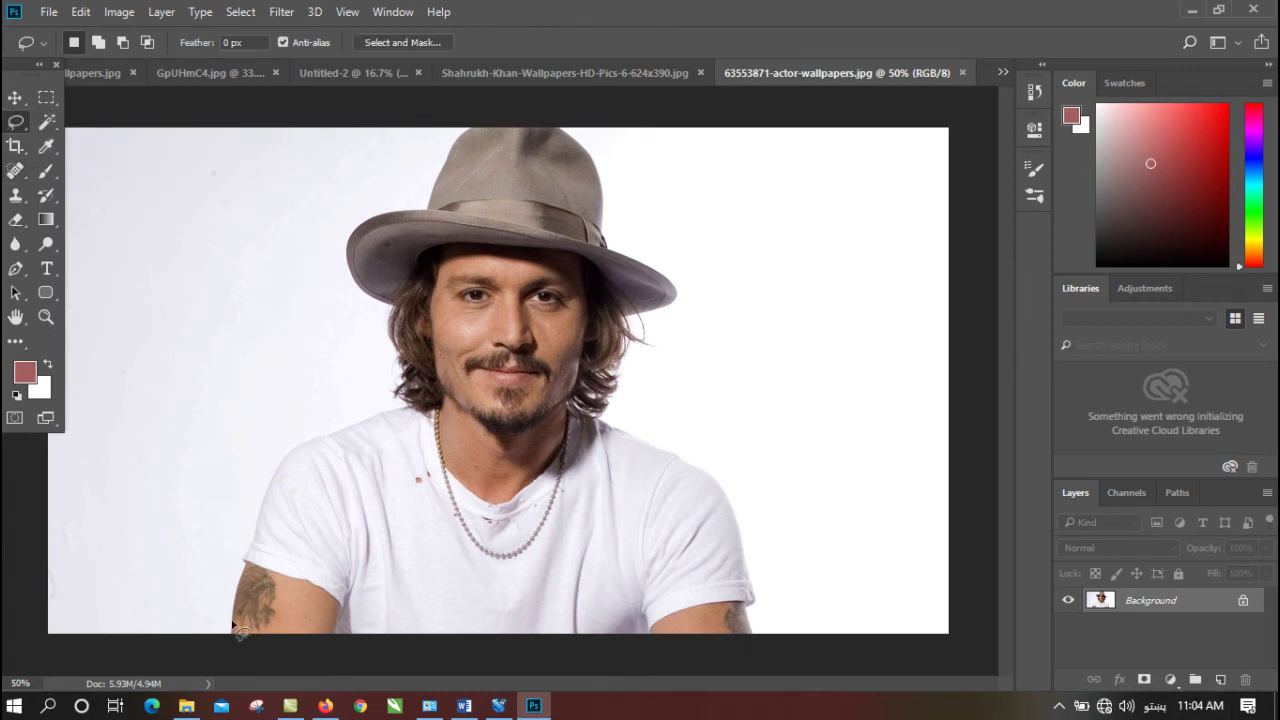
pyautogui.rightClick(16, 122)
pyautogui.click(64, 145)
pyautogui.click(246, 560)
pyautogui.click(288, 451)
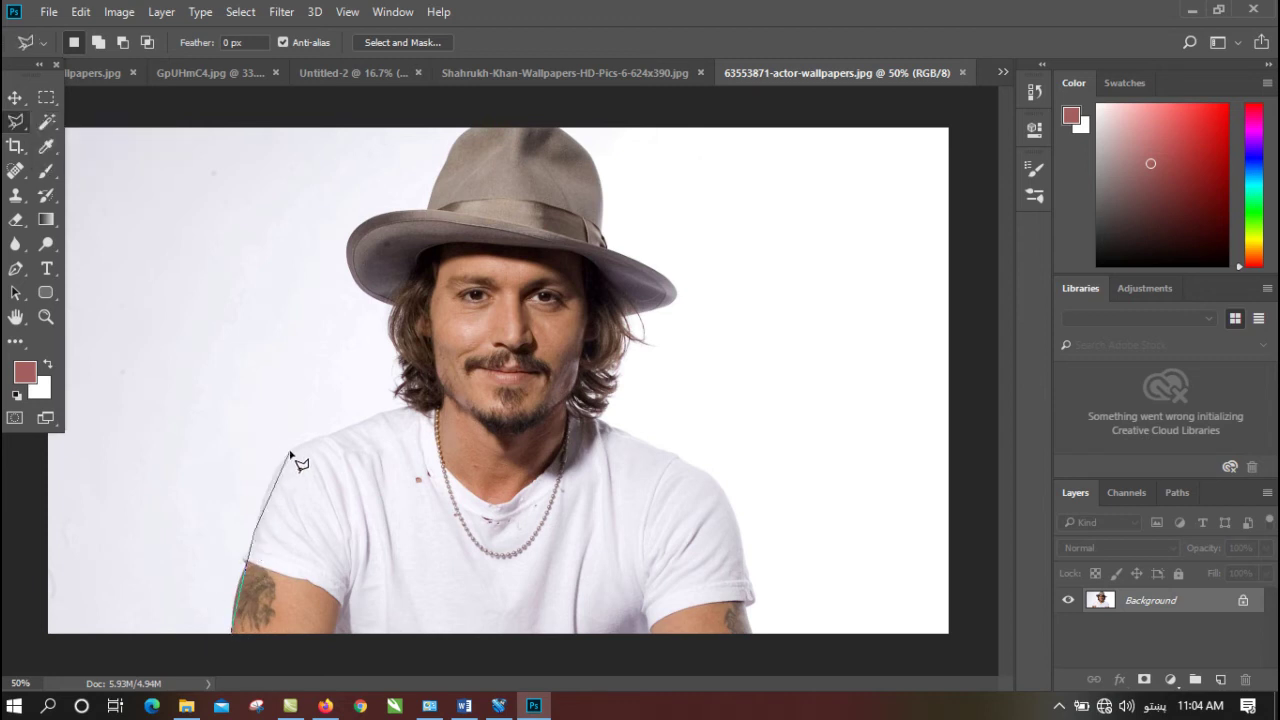
pyautogui.click(412, 408)
pyautogui.click(396, 306)
pyautogui.click(356, 286)
pyautogui.click(344, 247)
pyautogui.click(362, 216)
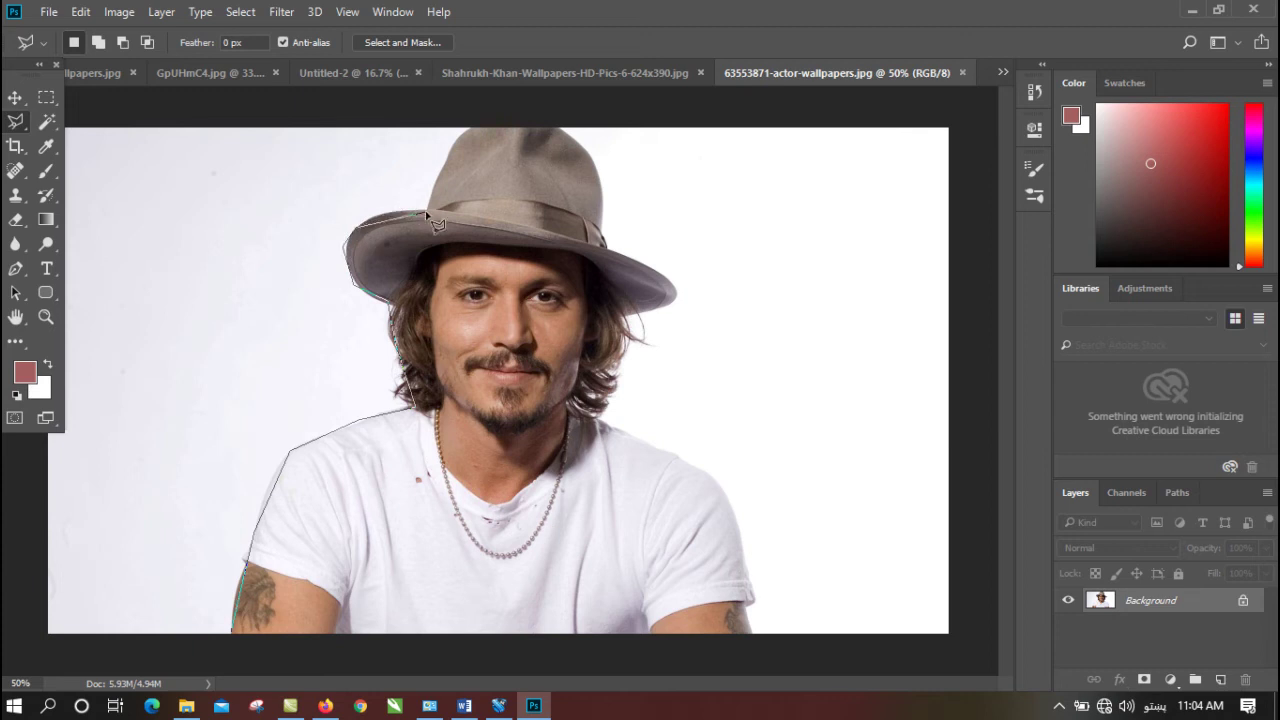
# - Try to continue the polygonal outline around the hat crown, far brim, hair and shoulder, closing it at the tattooed arm
pyautogui.click(424, 209)
pyautogui.click(468, 129)
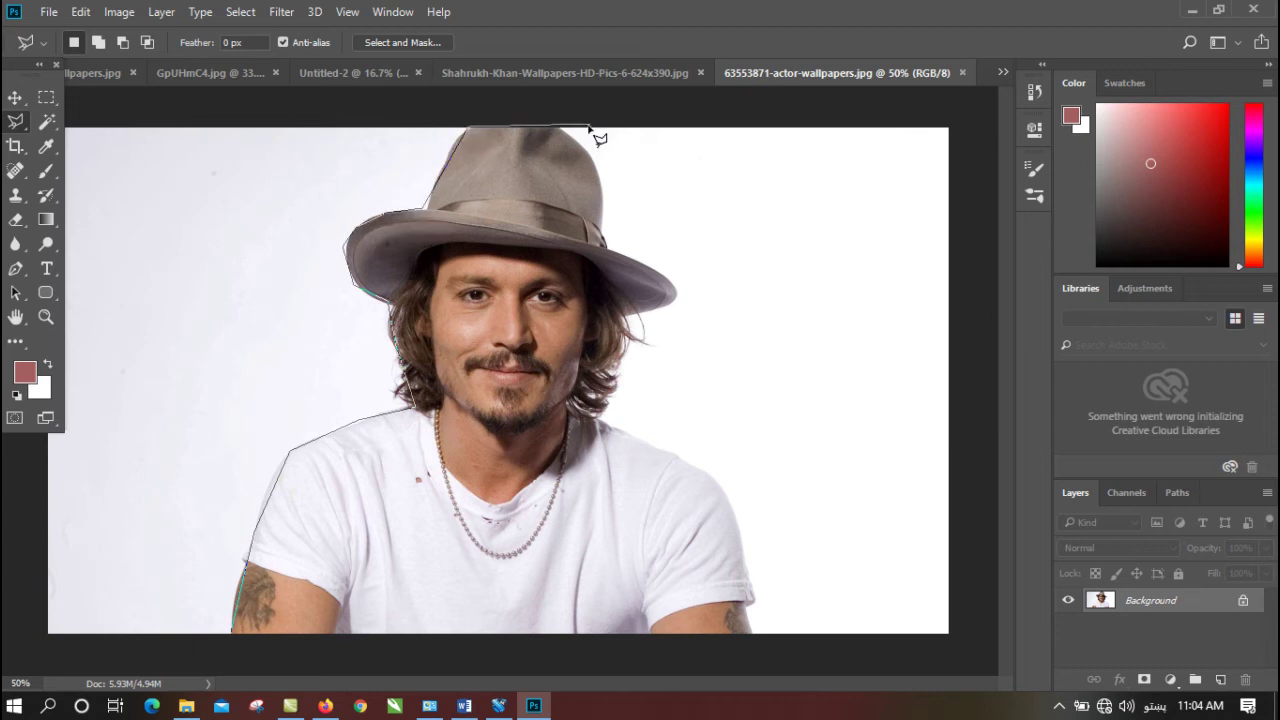
pyautogui.click(558, 129)
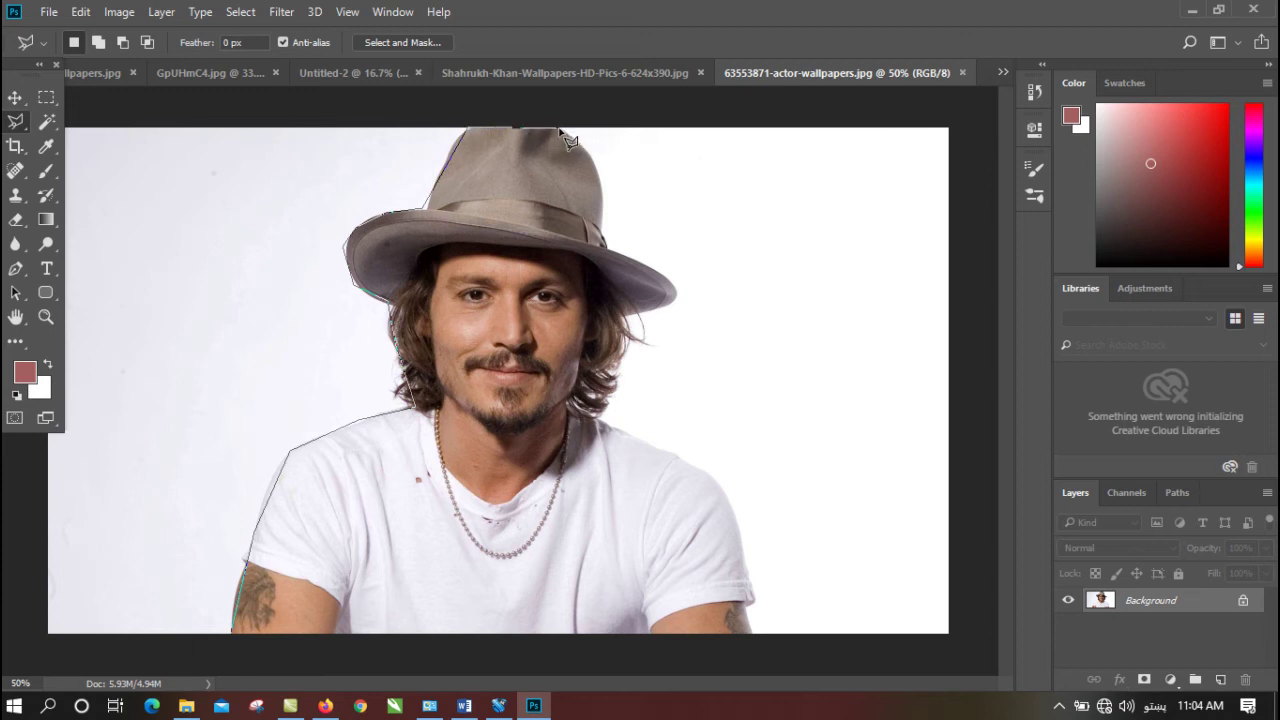
pyautogui.click(598, 175)
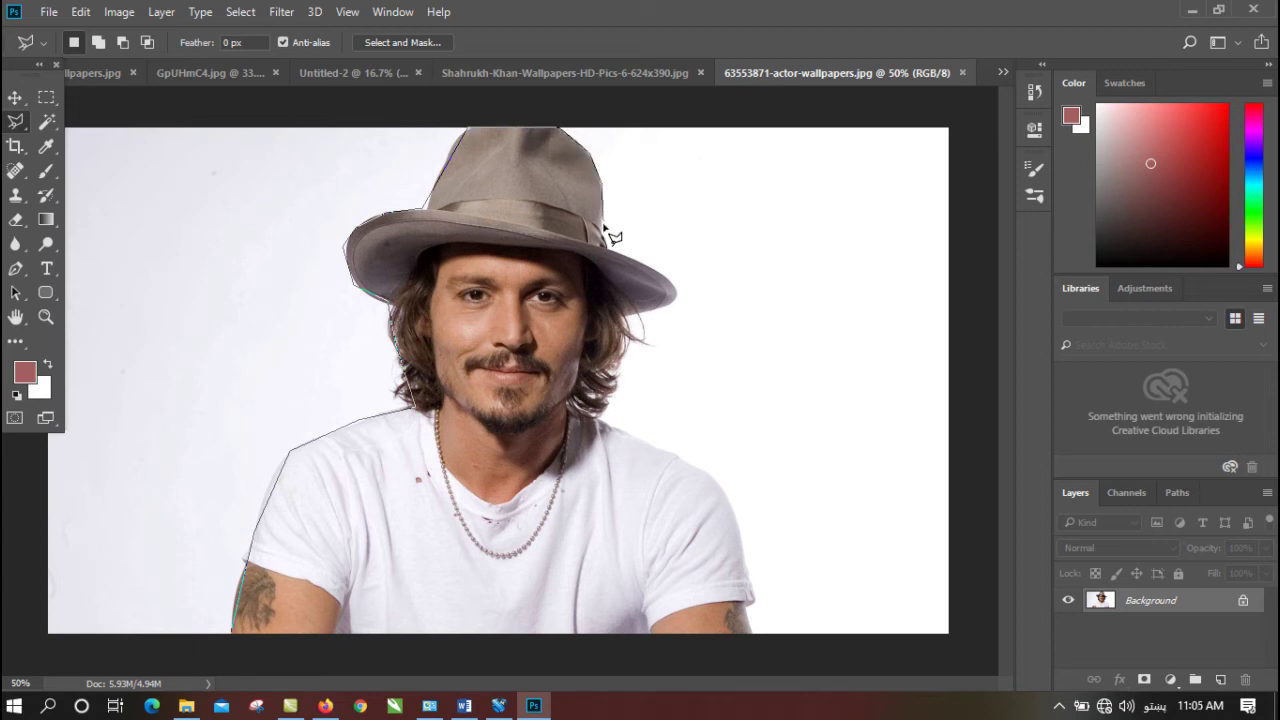
pyautogui.click(606, 242)
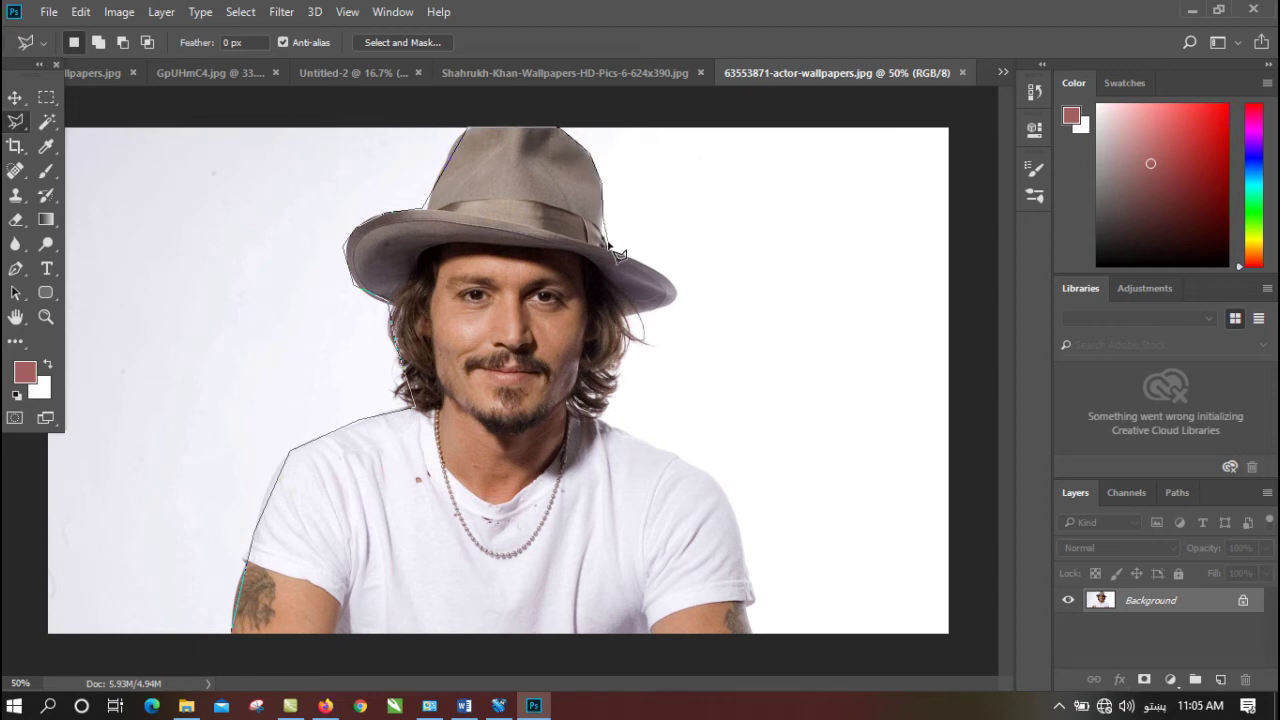
pyautogui.click(676, 298)
pyautogui.click(604, 420)
pyautogui.click(727, 489)
pyautogui.click(752, 632)
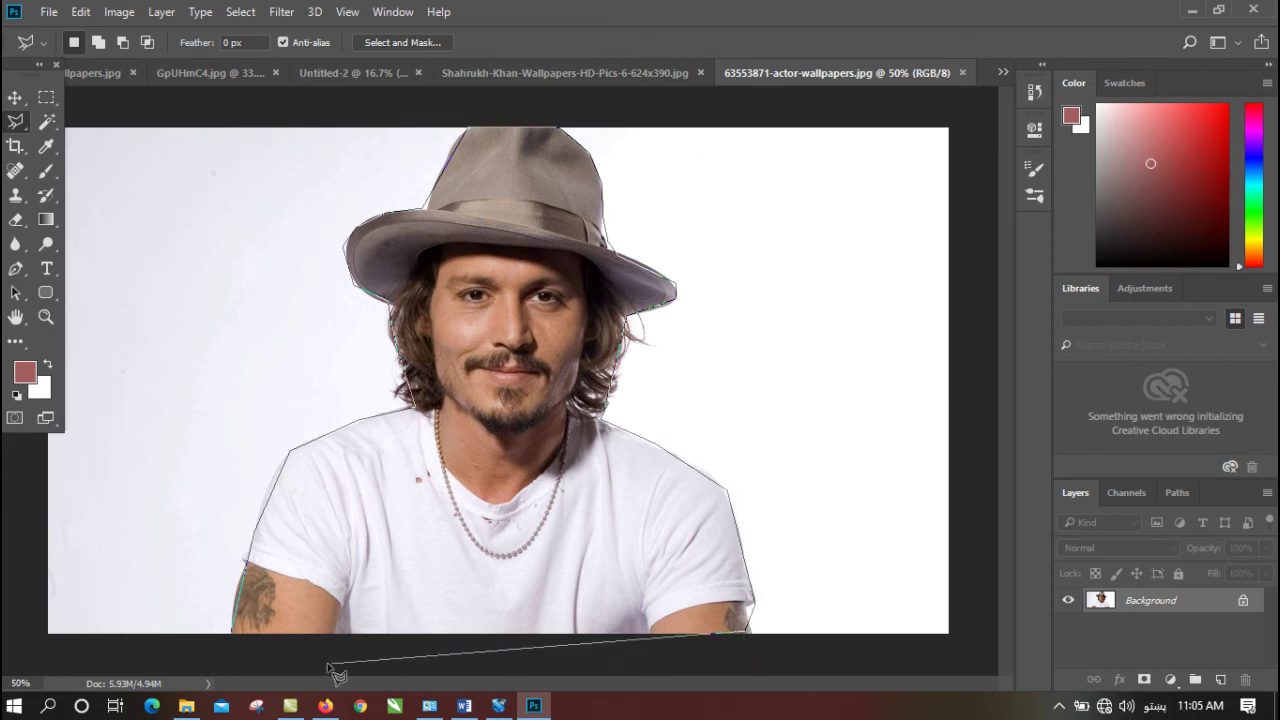
pyautogui.click(235, 633)
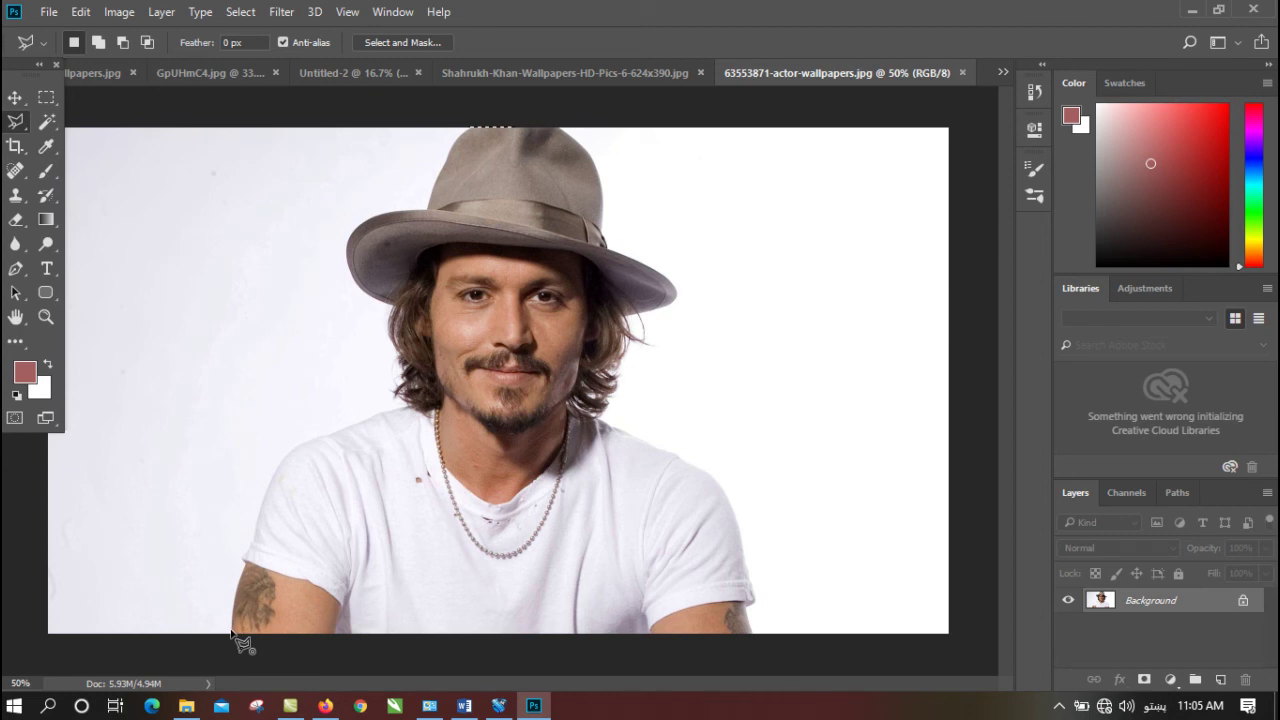
# - Outline the man in the hat with the Polygonal Lasso, from the tattooed arm over the shoulder and hair to the near hat brim
pyautogui.click(236, 630)
pyautogui.click(270, 485)
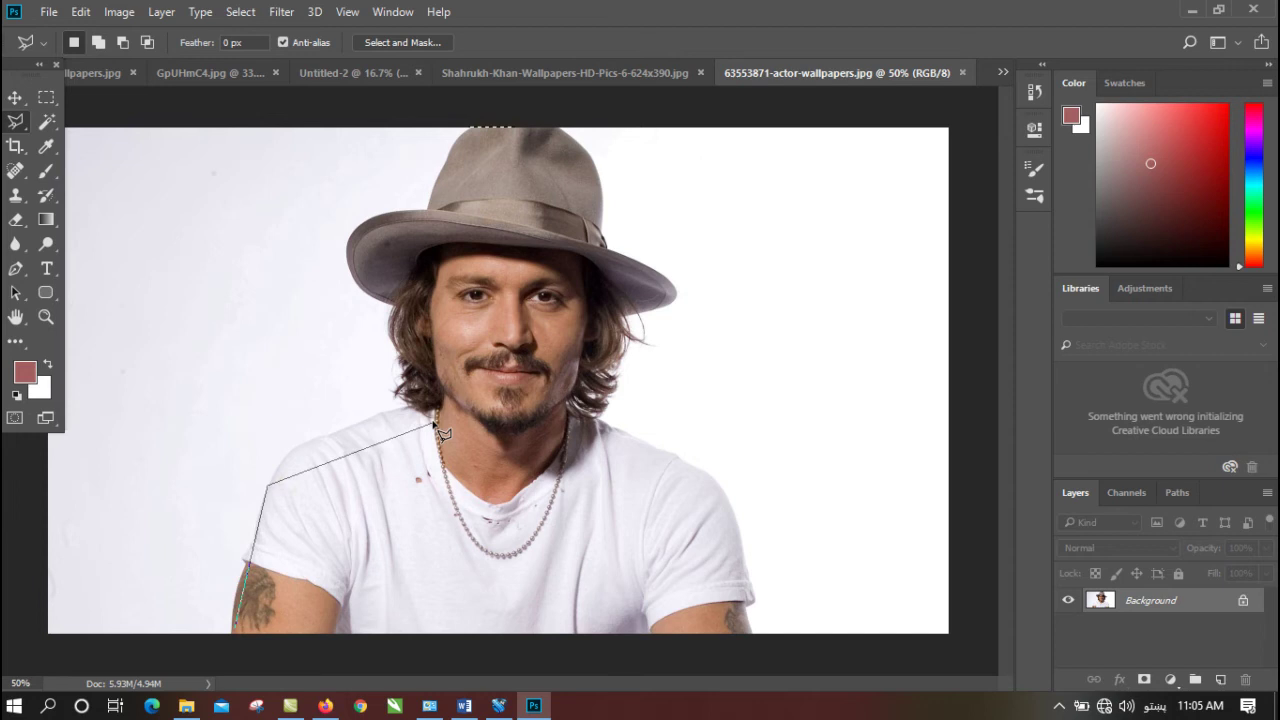
pyautogui.click(293, 448)
pyautogui.click(405, 405)
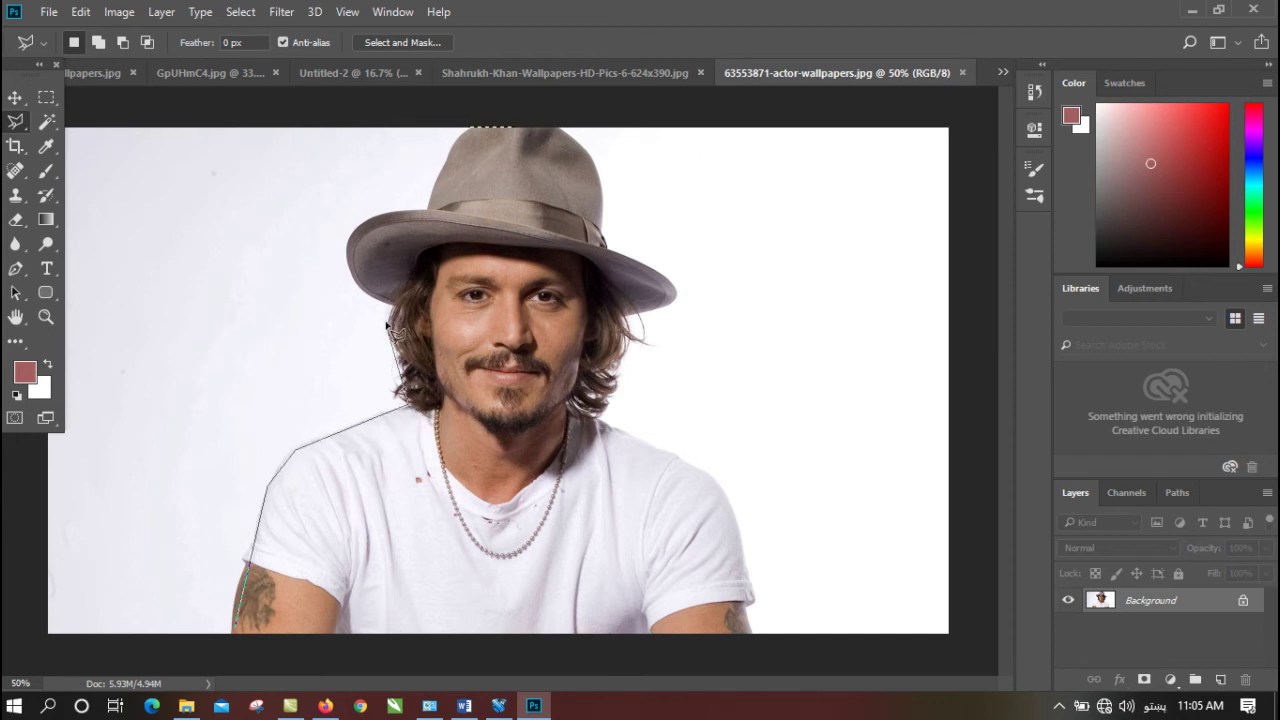
pyautogui.click(385, 298)
pyautogui.click(352, 262)
pyautogui.click(347, 245)
pyautogui.click(372, 214)
pyautogui.click(428, 213)
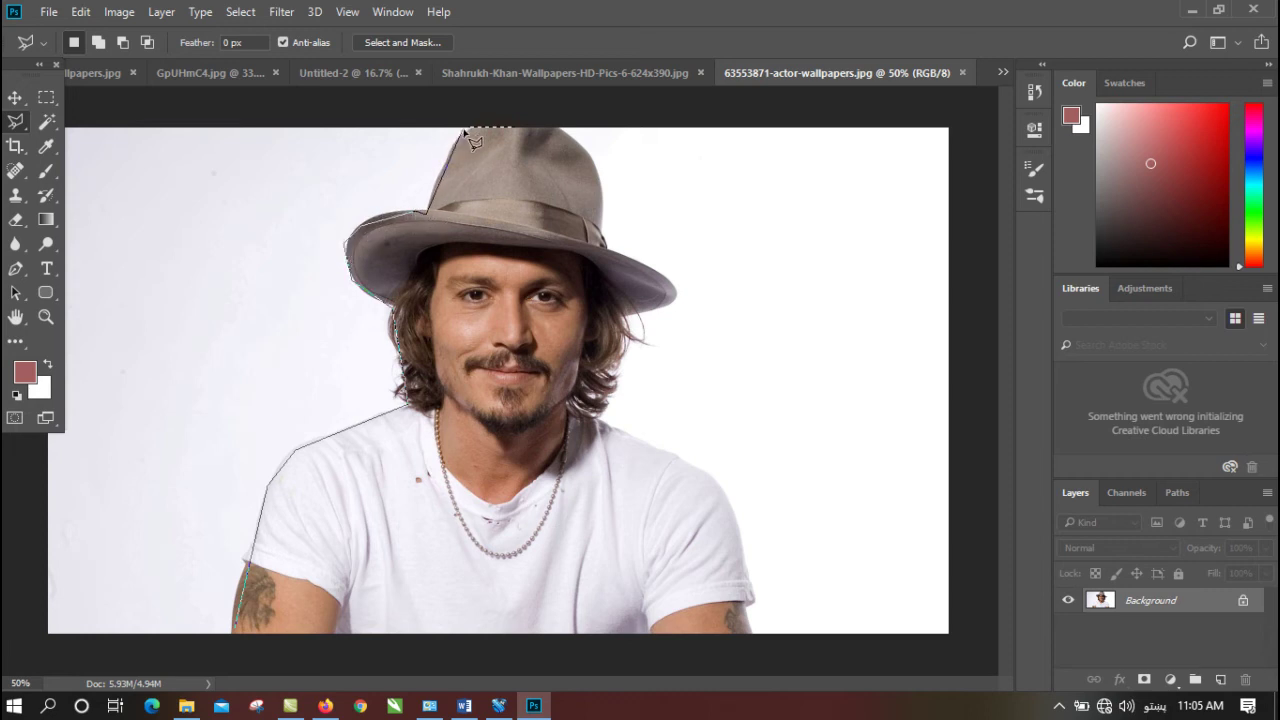
# - Continue the polygonal outline around the hat crown, straight down to the far shoulder and arm, and close it at the tattooed arm
pyautogui.click(460, 132)
pyautogui.click(567, 131)
pyautogui.click(599, 192)
pyautogui.click(603, 245)
pyautogui.click(600, 415)
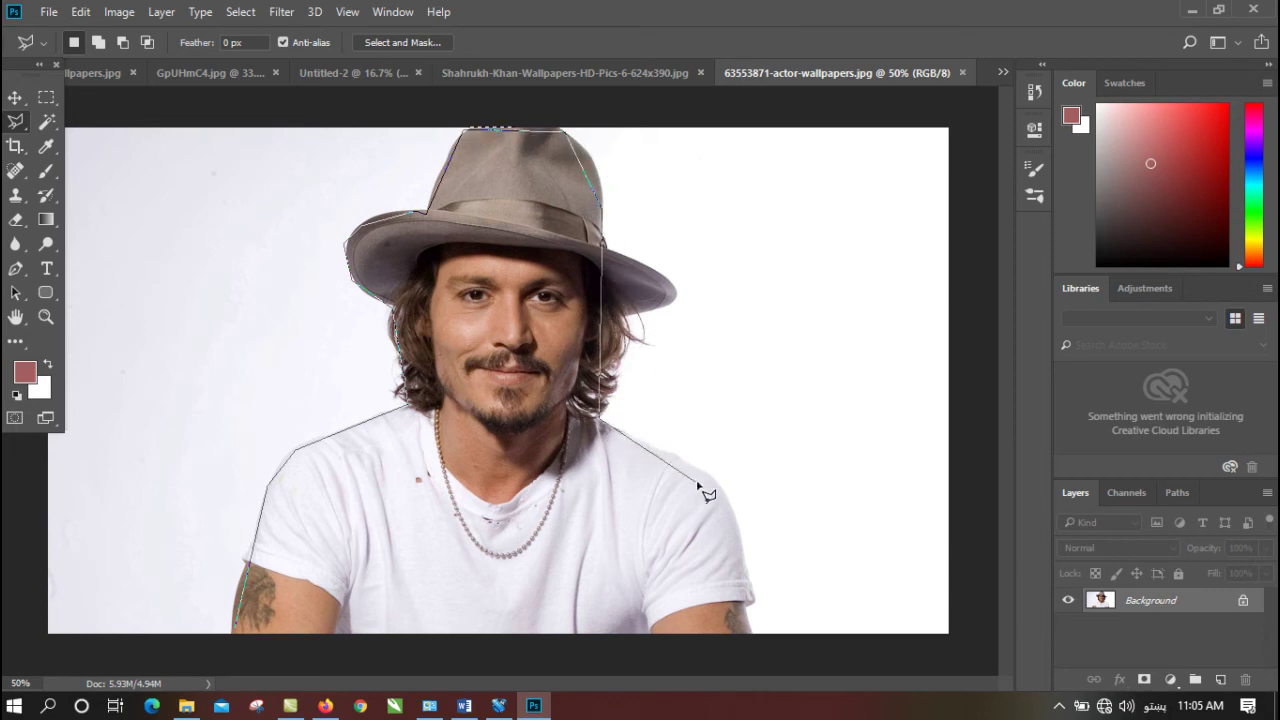
pyautogui.click(740, 497)
pyautogui.click(741, 640)
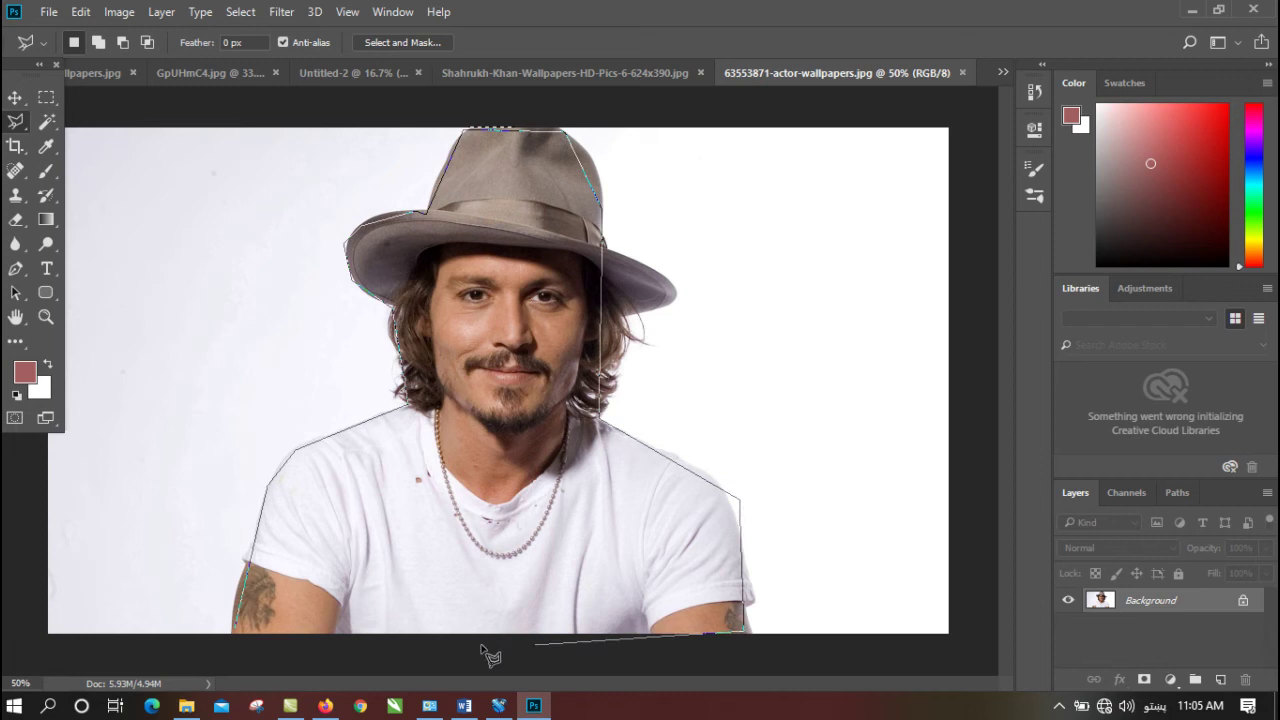
pyautogui.click(242, 630)
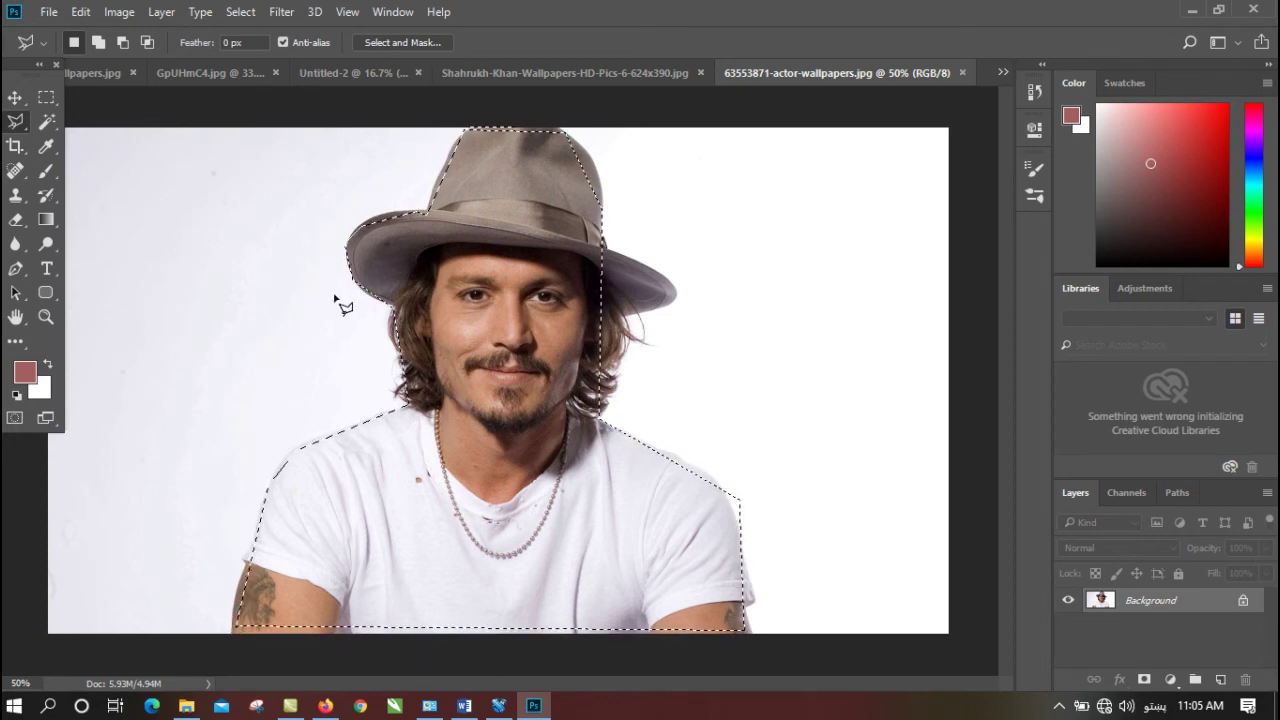
# - Add the far hat brim and adjacent hair to the polygonal selection, and try extending it from the crown toward the far shoulder
pyautogui.click(98, 42)
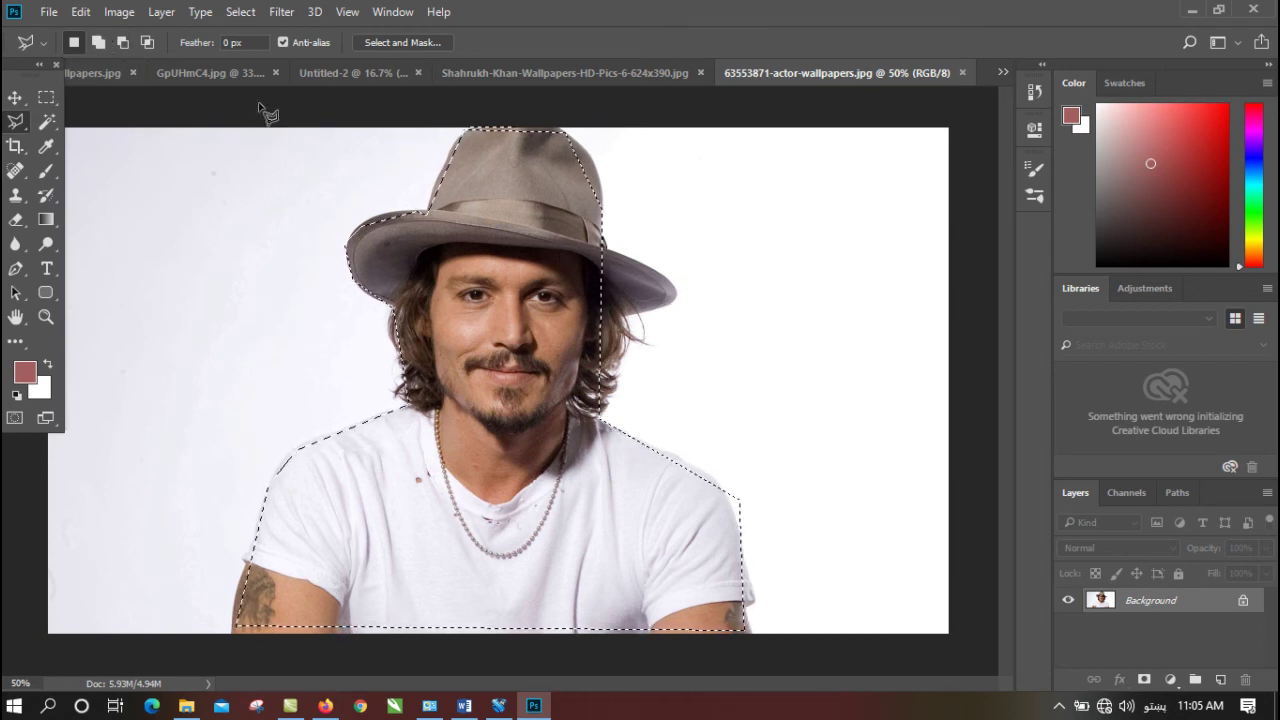
pyautogui.click(98, 42)
pyautogui.click(625, 298)
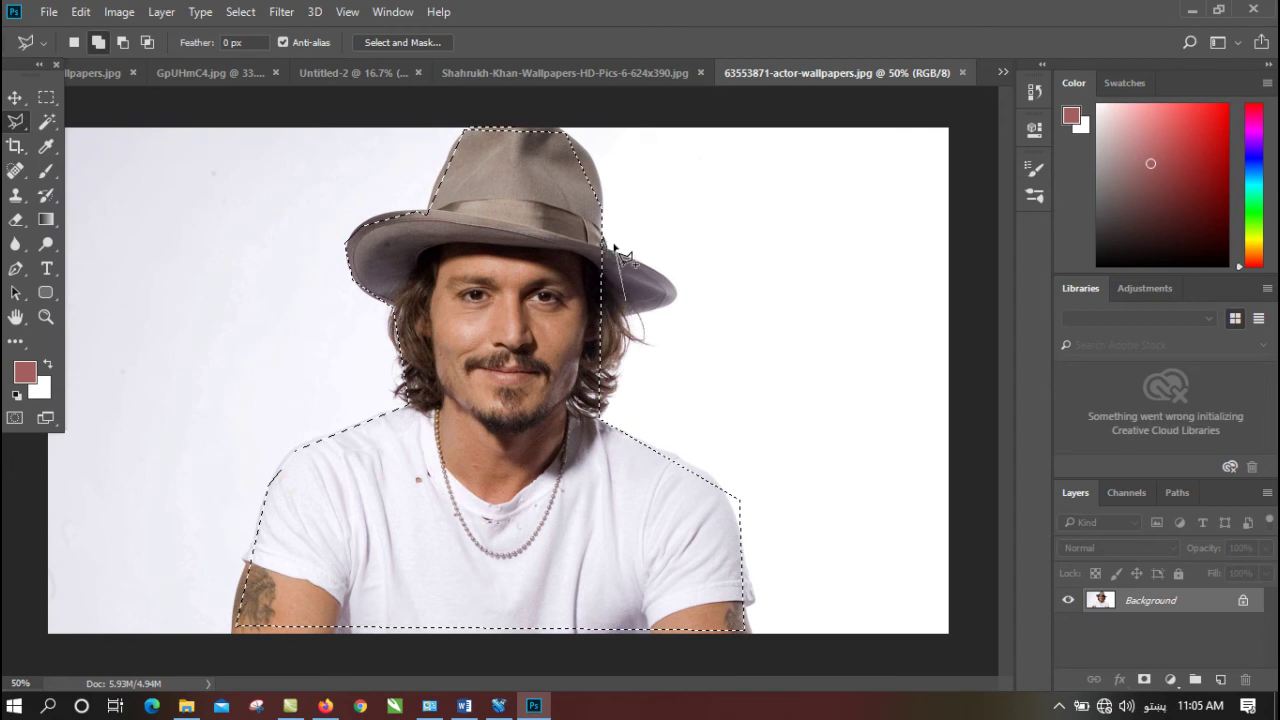
pyautogui.doubleClick(663, 274)
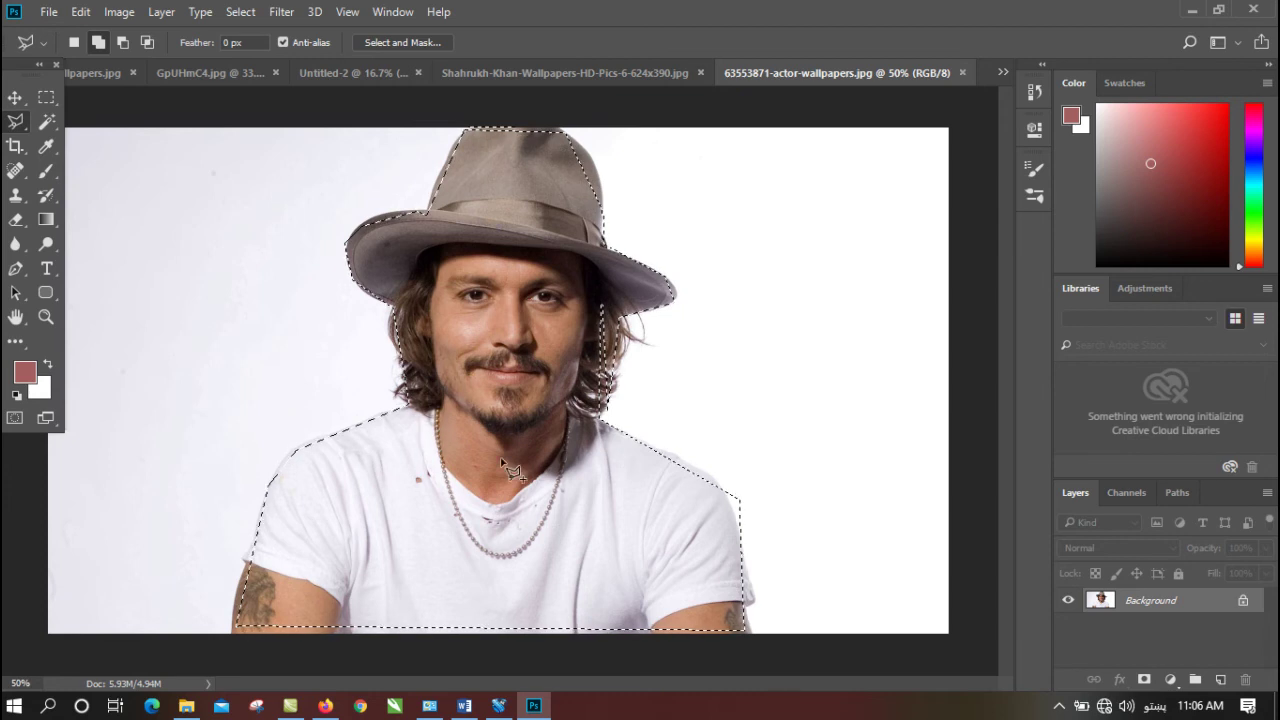
pyautogui.click(596, 178)
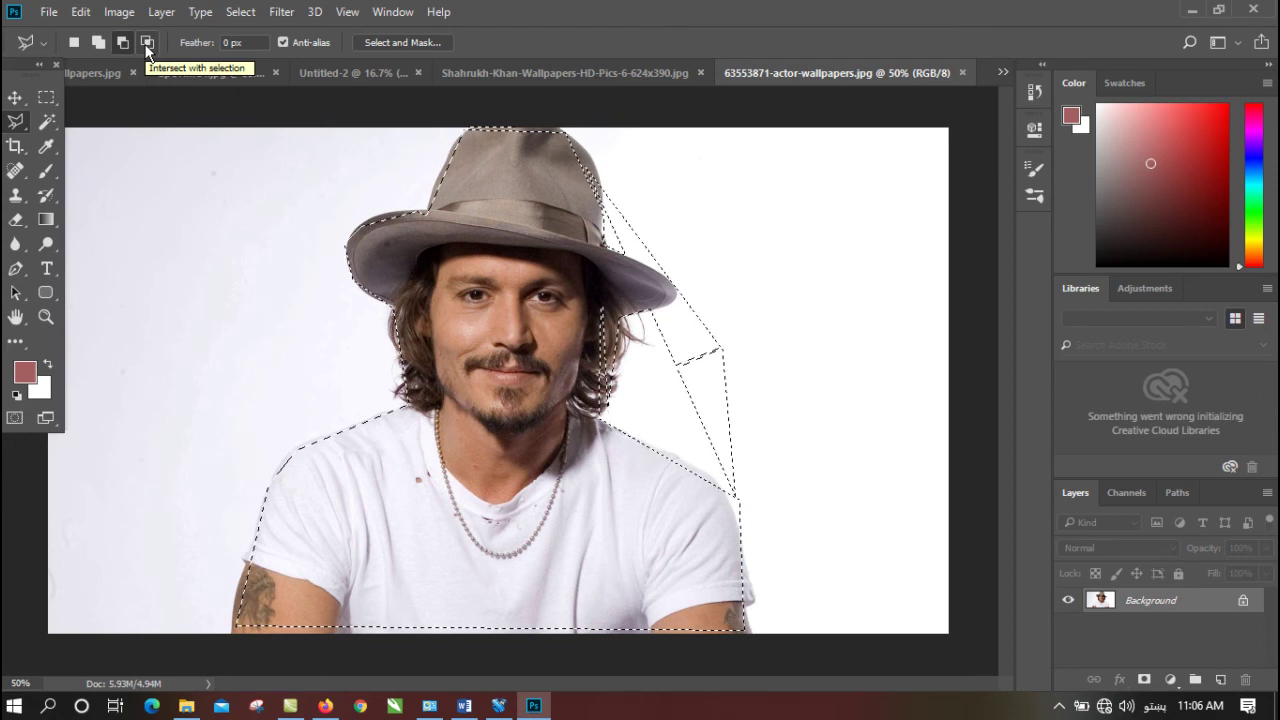
pyautogui.rightClick(15, 125)
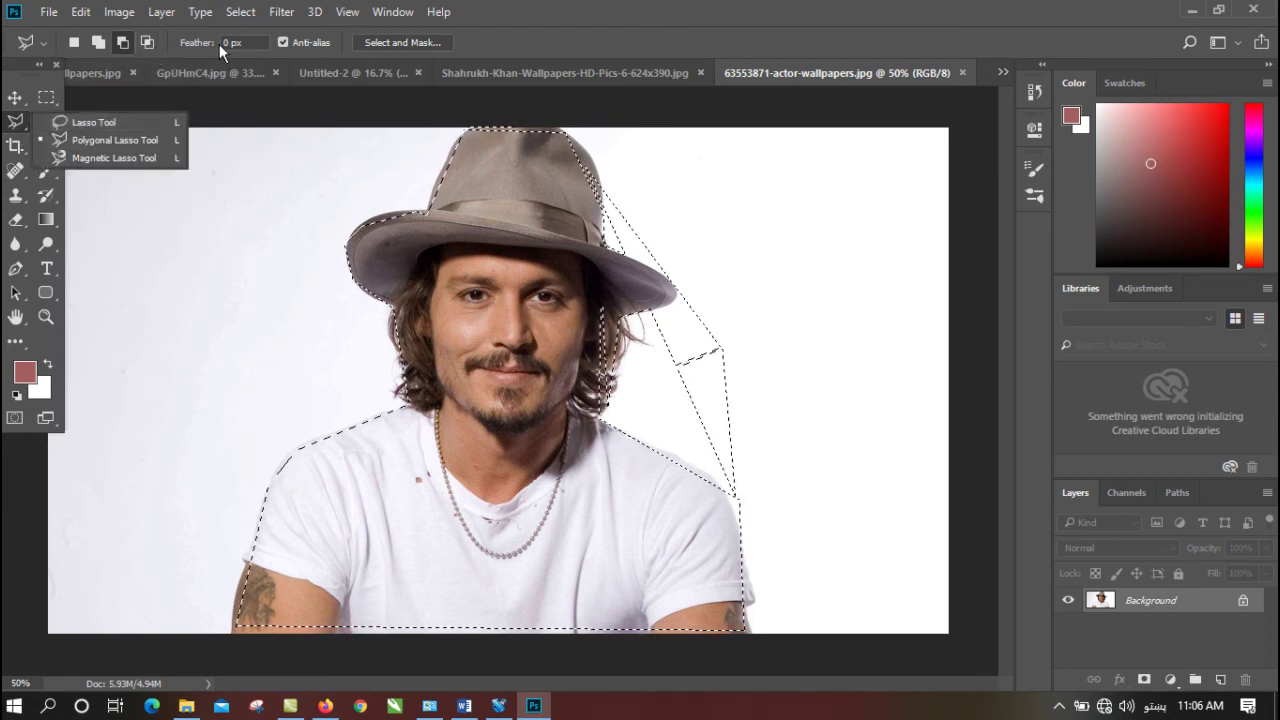
pyautogui.click(249, 47)
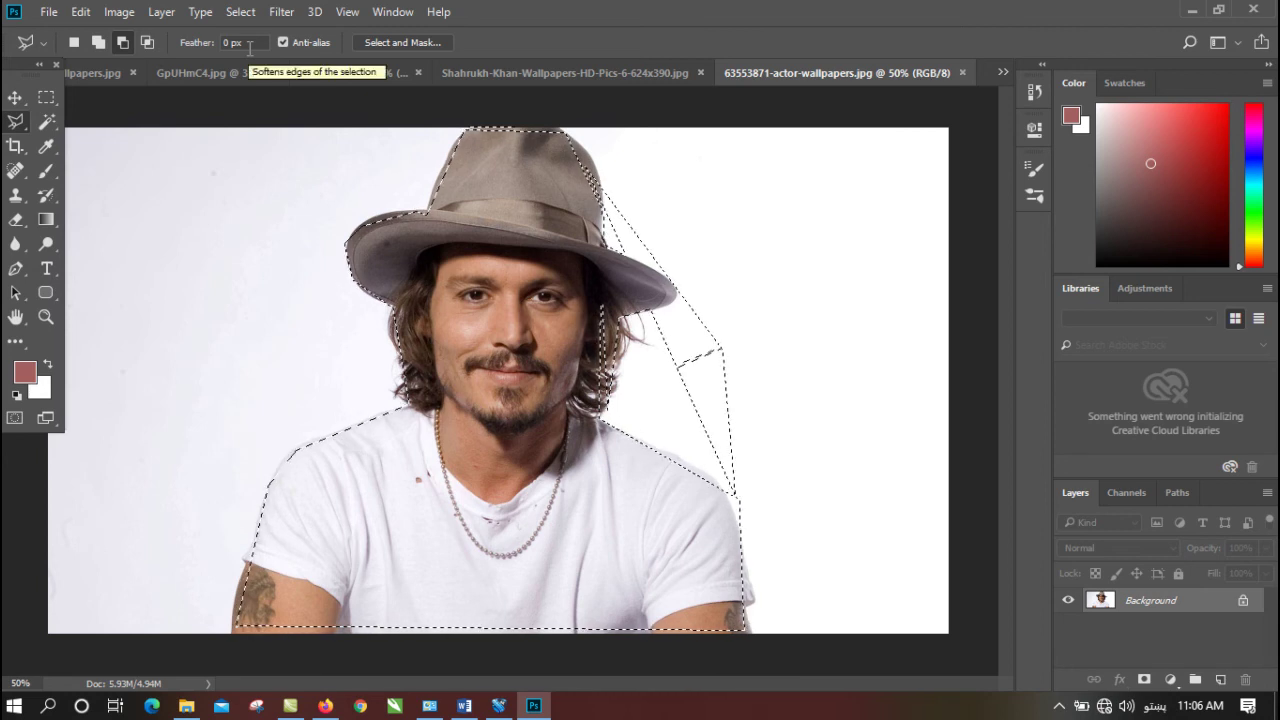
# - Activate the Quick Selection tool, discard the polygonal selection and unlock the Background layer without applying a layer style
pyautogui.click(46, 121)
pyautogui.rightClick(46, 121)
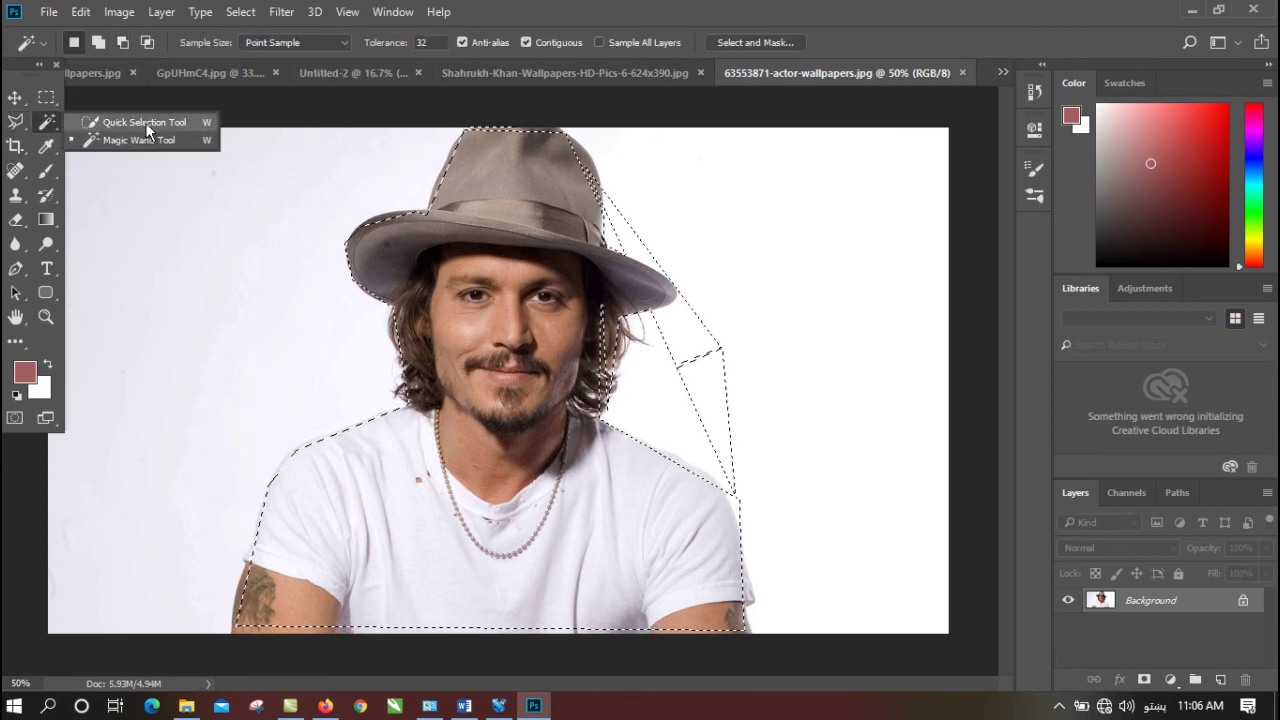
pyautogui.click(180, 124)
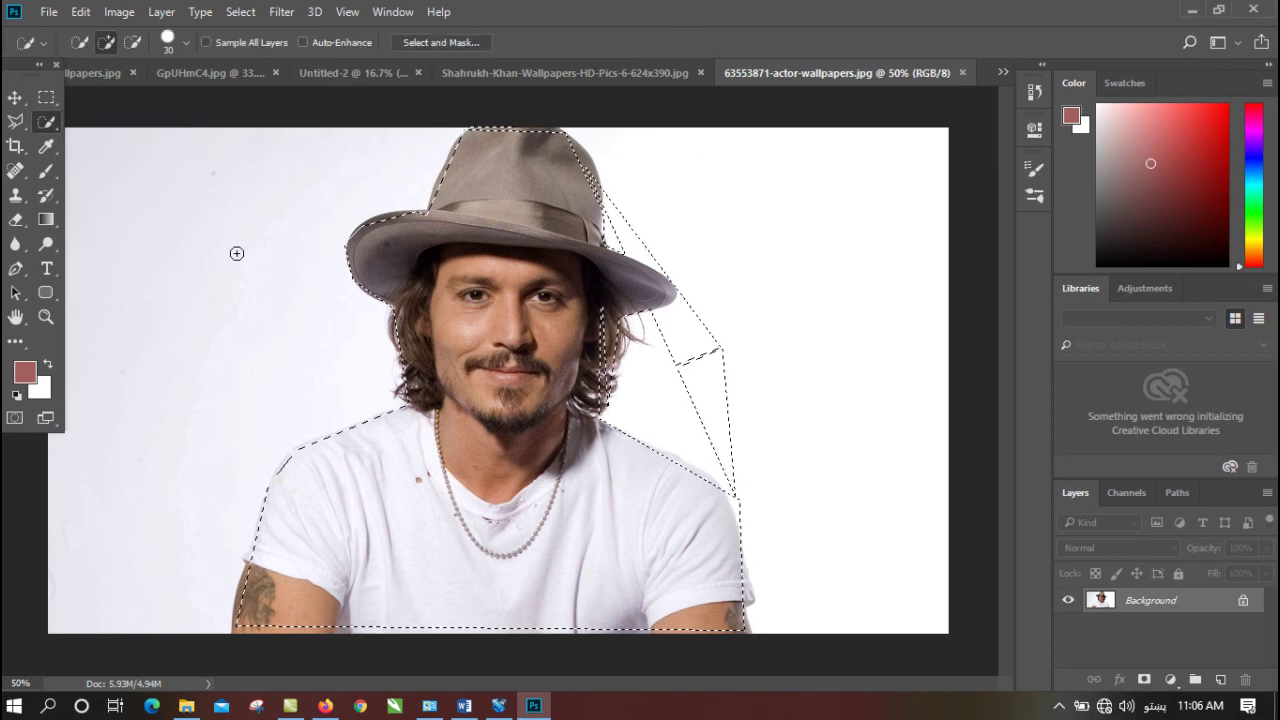
pyautogui.press('v')
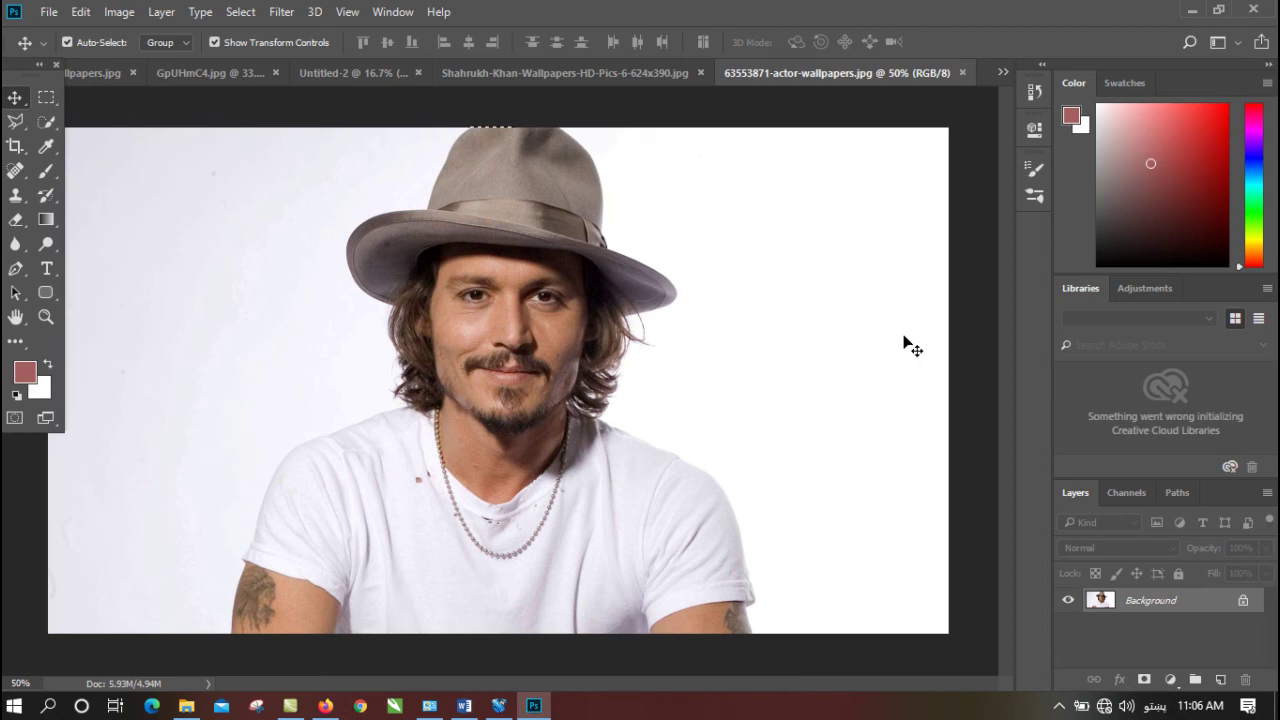
pyautogui.click(1244, 602)
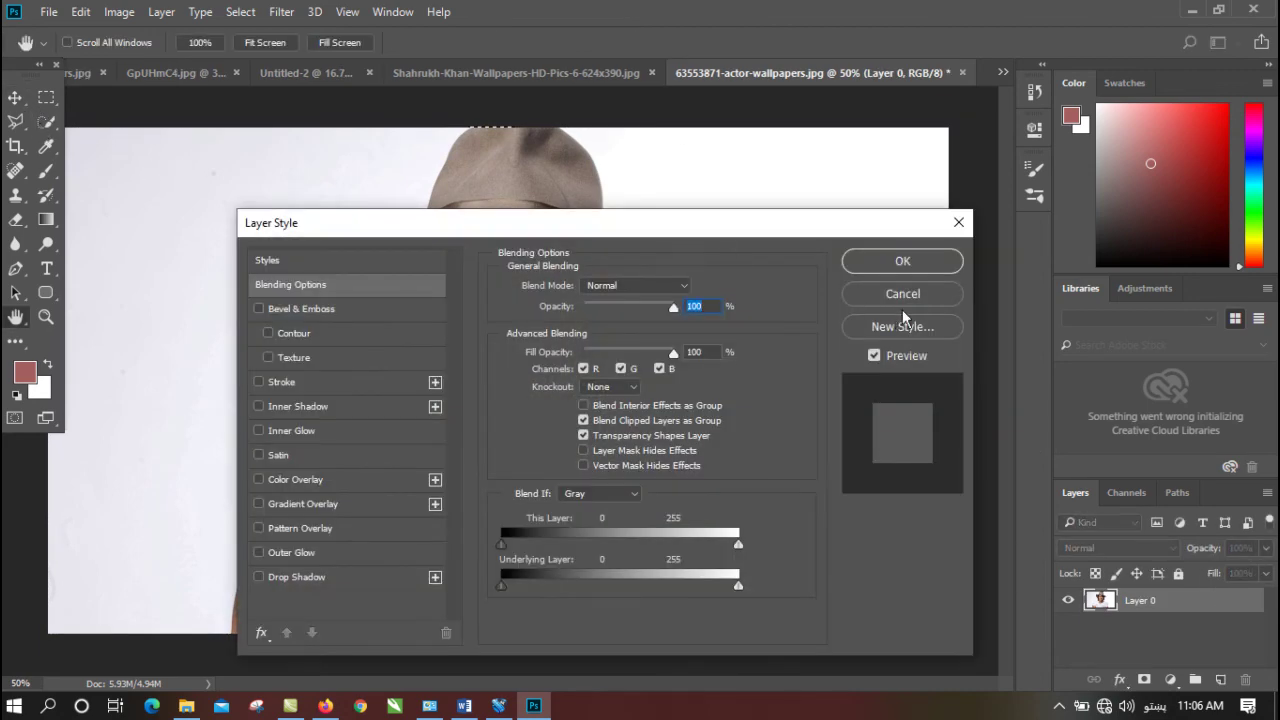
pyautogui.click(903, 294)
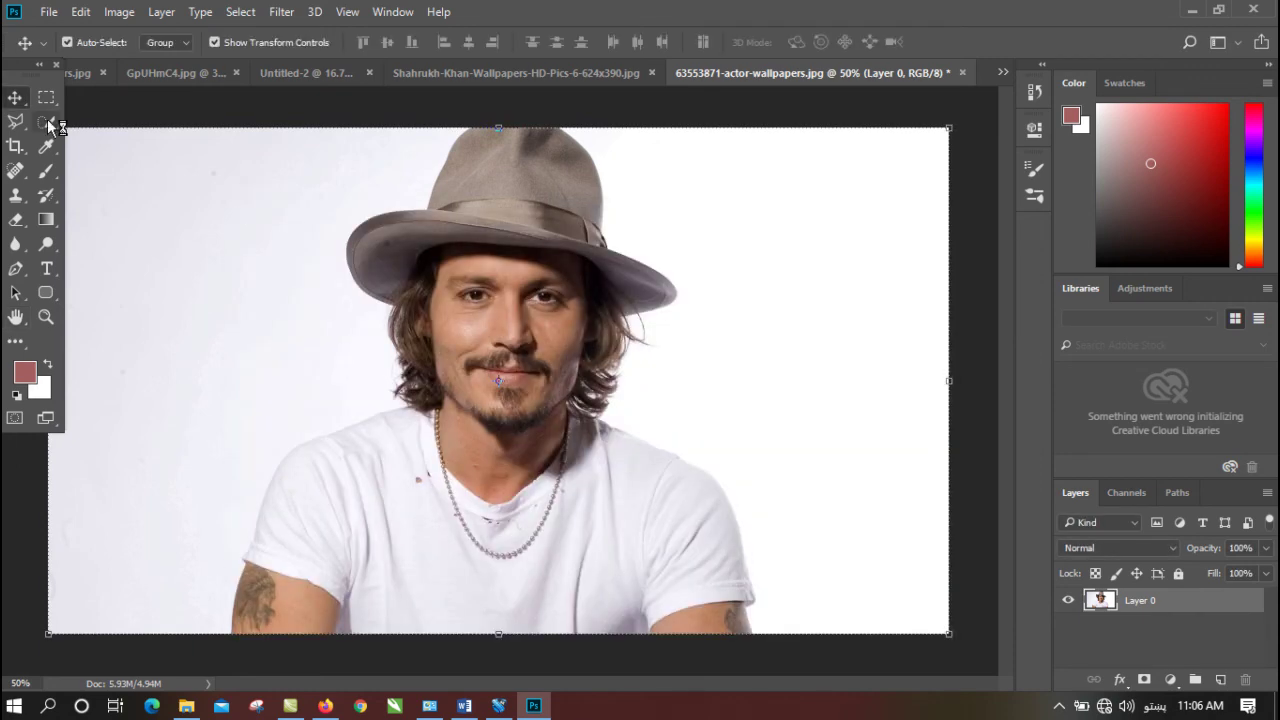
# - Select the white background on each side of the man in the hat with the Quick Selection tool and delete it
pyautogui.click(46, 121)
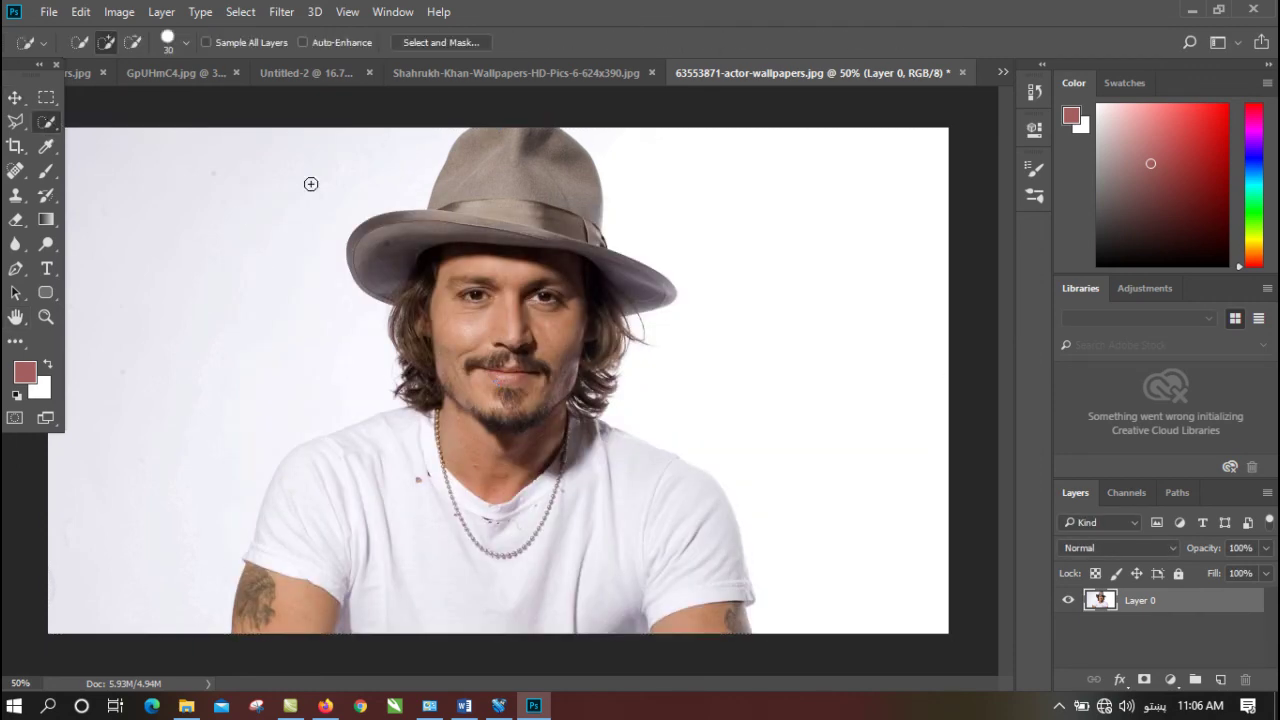
pyautogui.moveTo(255, 306); pyautogui.dragTo(245, 240)
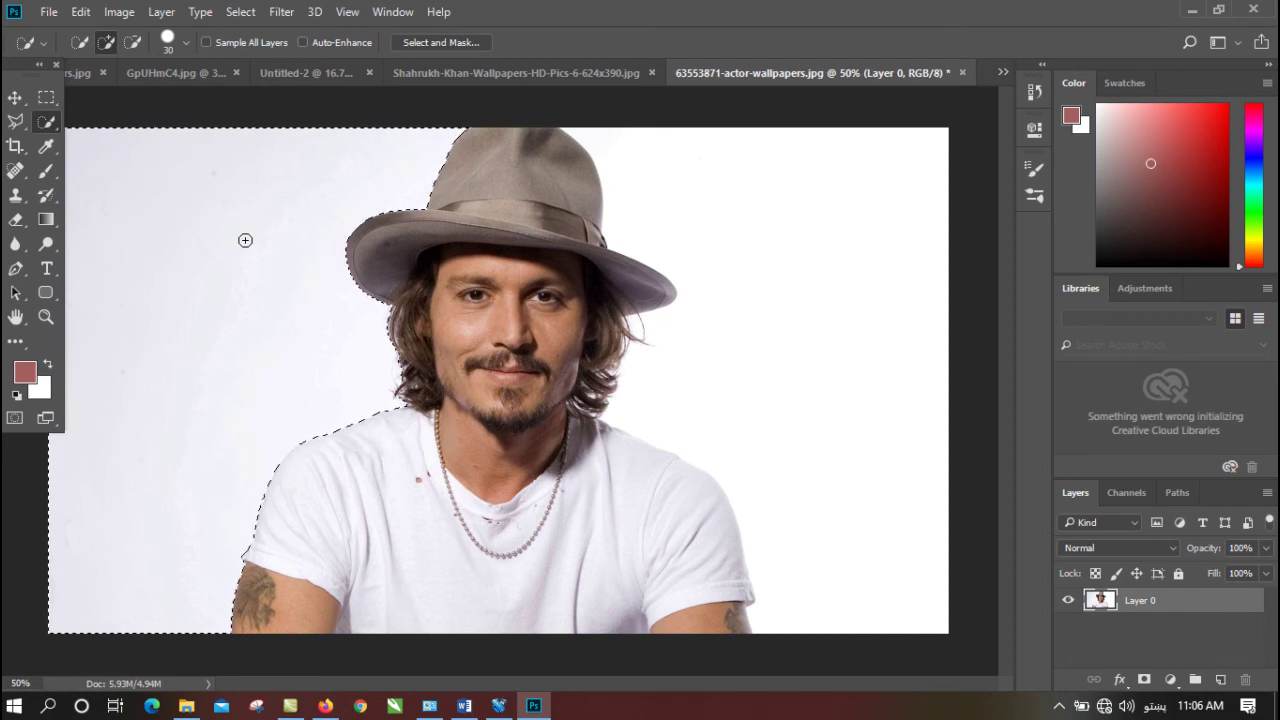
pyautogui.press('Delete')
pyautogui.moveTo(792, 231)
pyautogui.mouseDown()
pyautogui.moveTo(811, 311)
pyautogui.moveTo(803, 340)
pyautogui.mouseUp()
pyautogui.press('Delete')
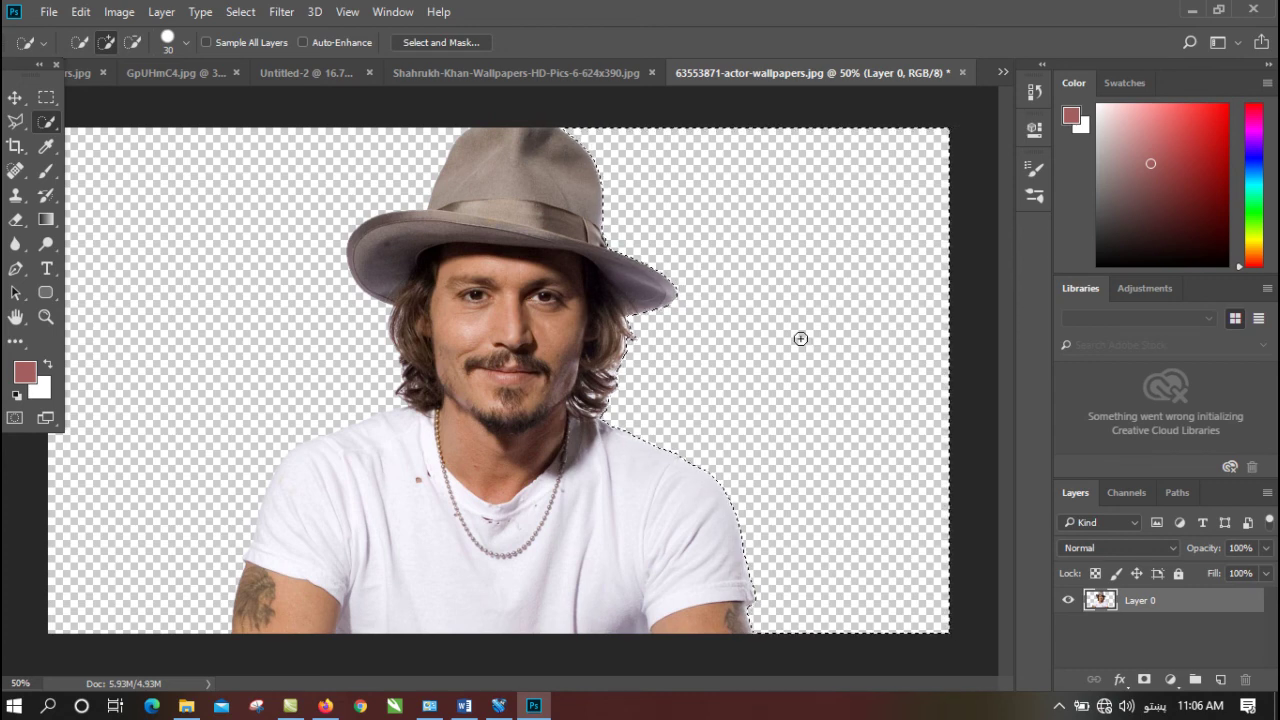
pyautogui.hotkey('ctrl', 'd')
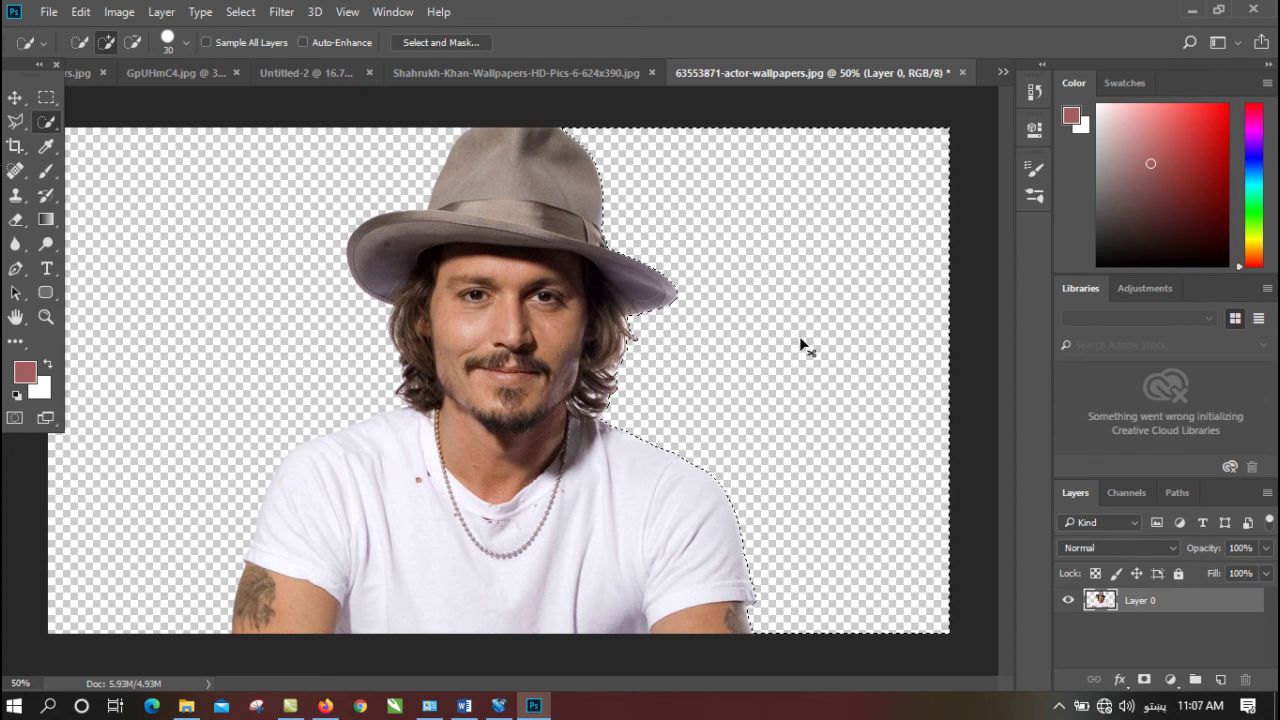
# - Activate the Magic Wand tool and clear the selection beside the man in the hat
pyautogui.rightClick(52, 123)
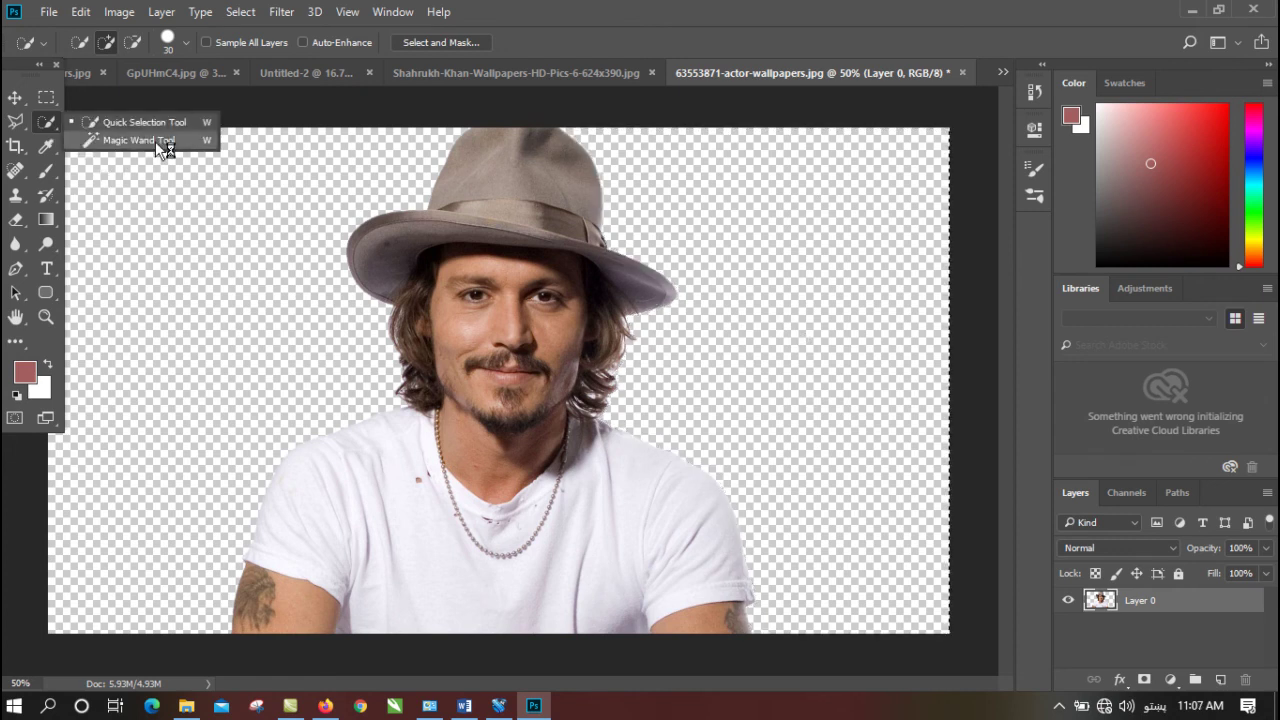
pyautogui.click(150, 141)
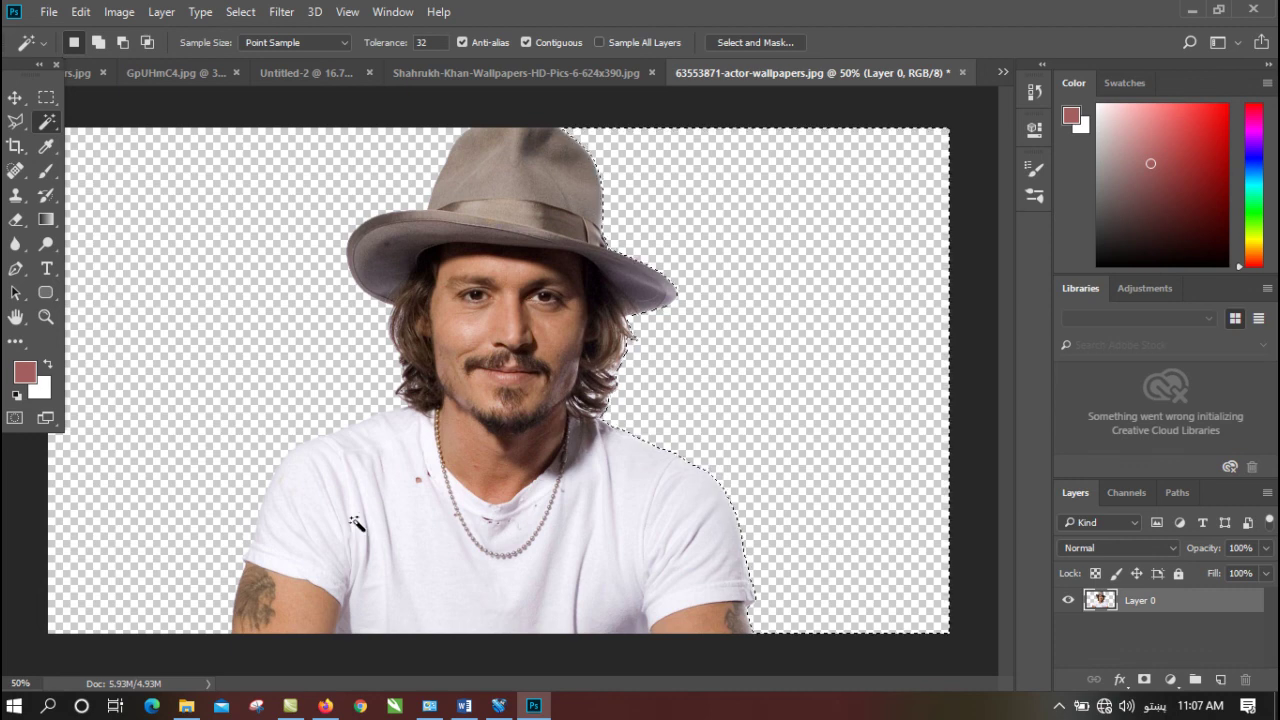
pyautogui.hotkey('ctrl', 'd')
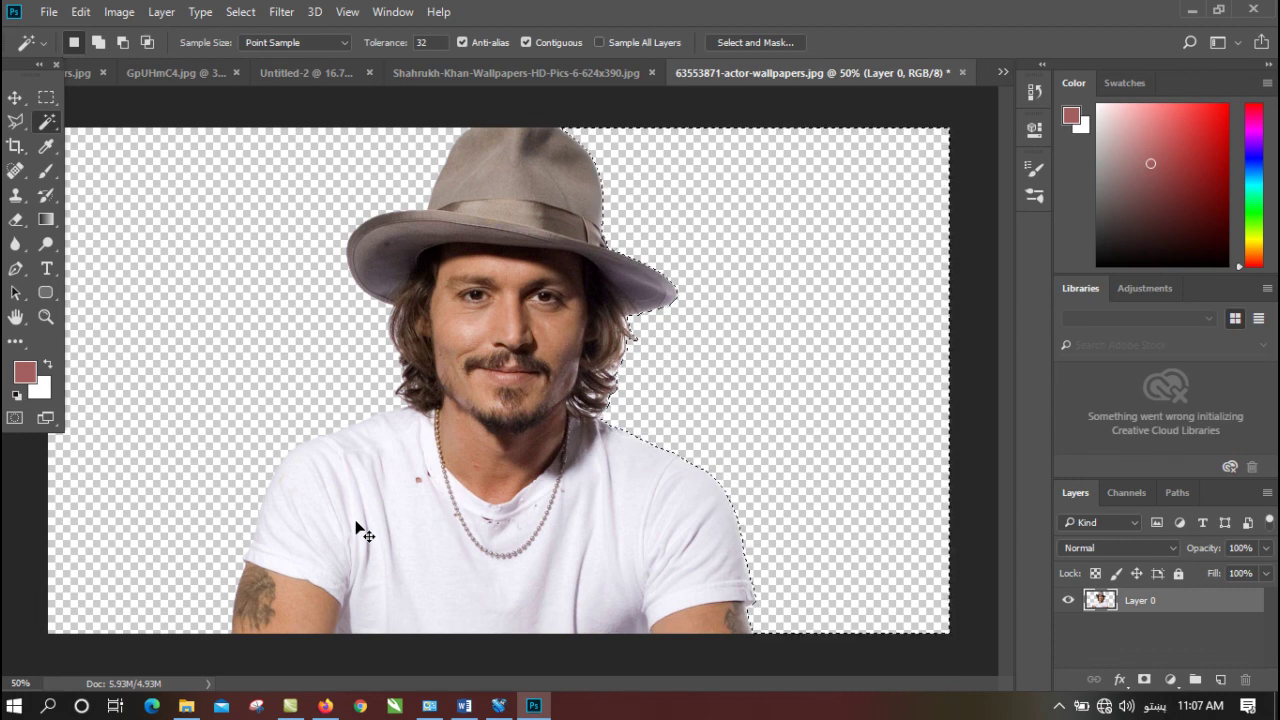
# - Open the Salman-Khan-Hd-Wallpapers-photos image from the Pictures folder on Local Disk (E:)
pyautogui.click(522, 68)
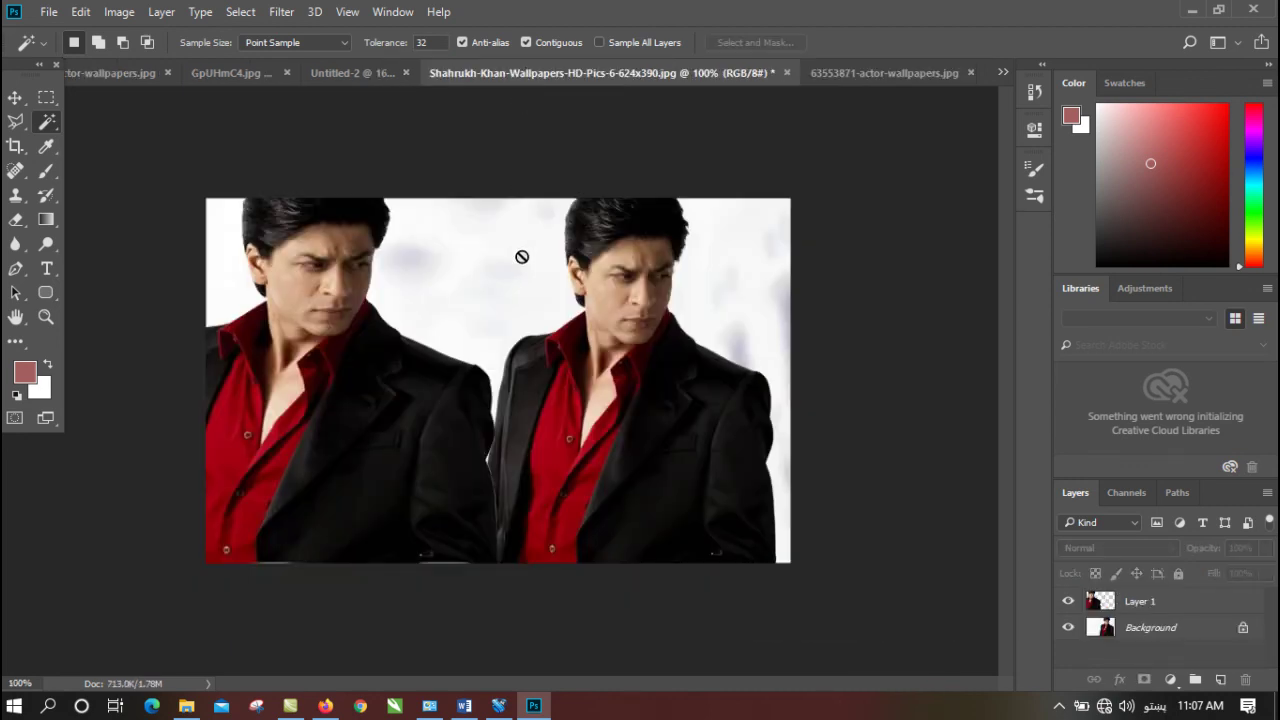
pyautogui.click(338, 82)
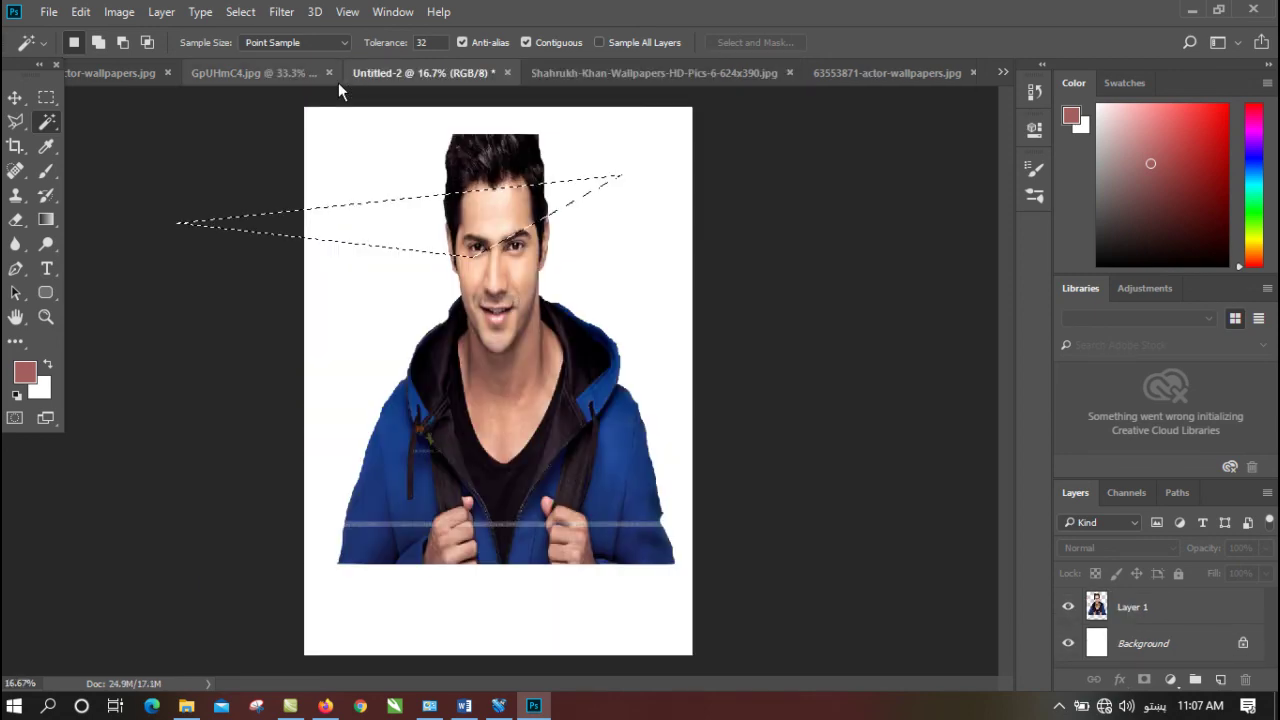
pyautogui.click(262, 66)
pyautogui.click(48, 12)
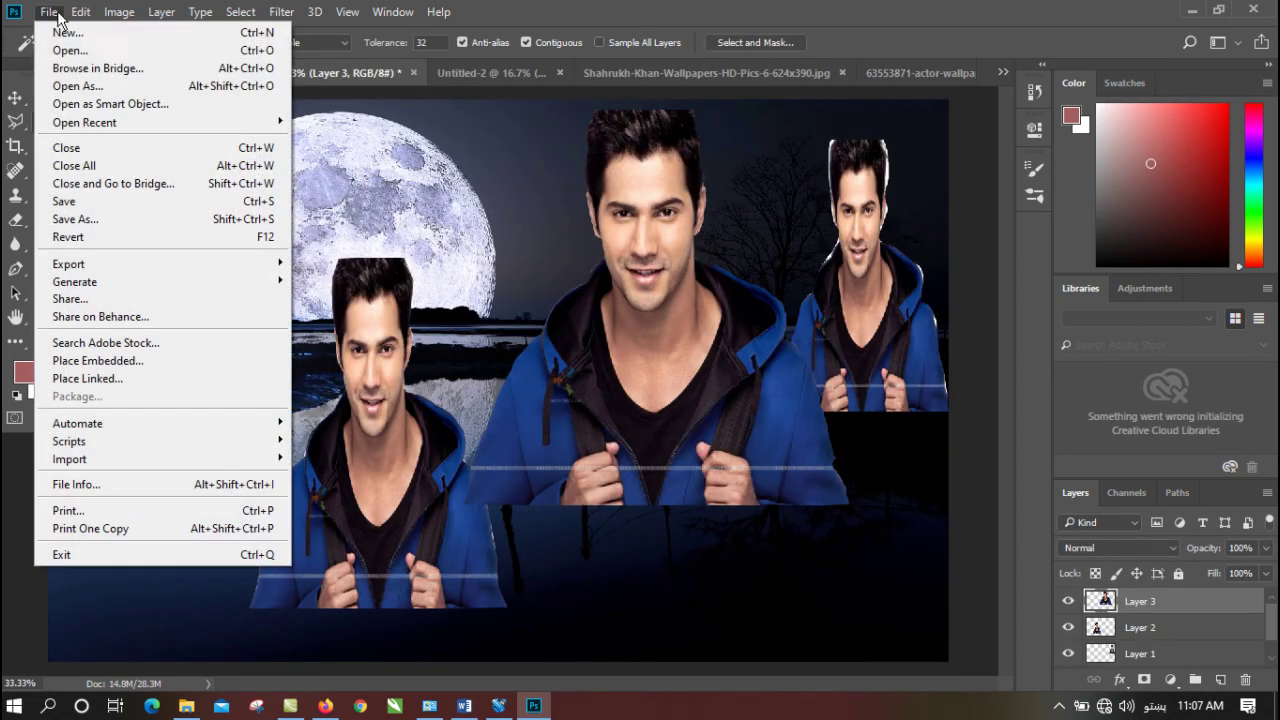
pyautogui.click(70, 48)
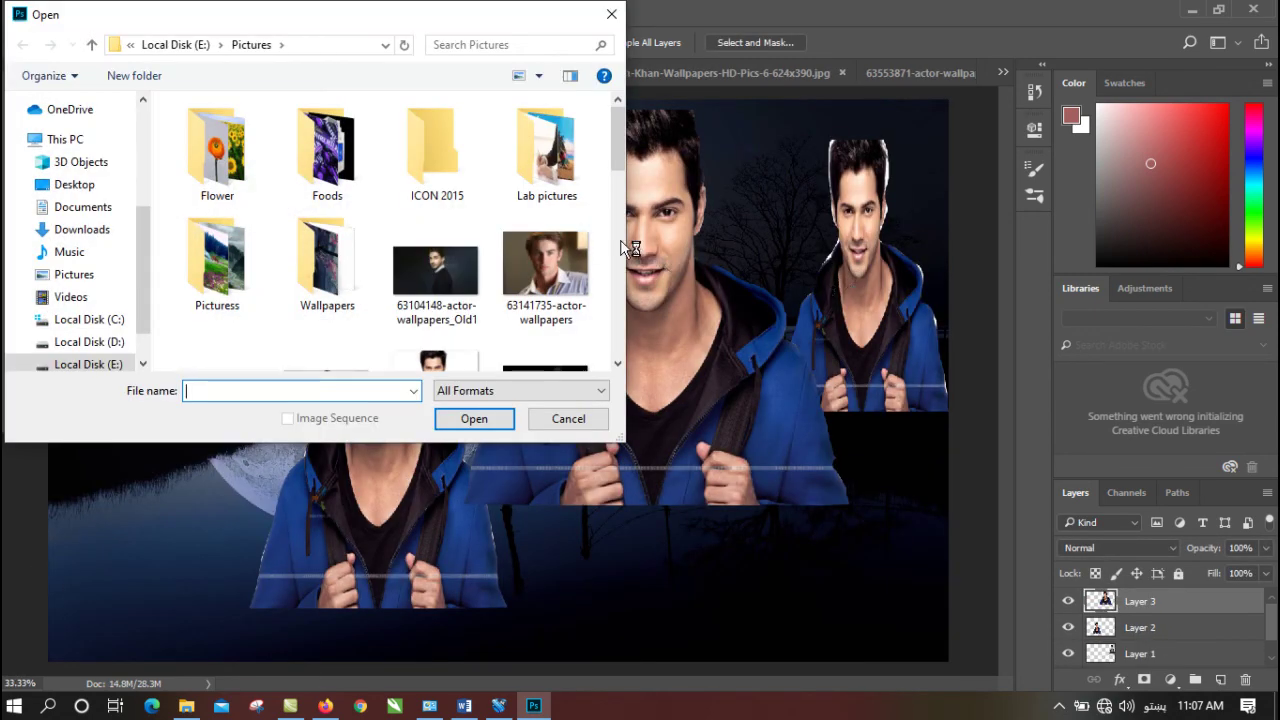
pyautogui.moveTo(614, 152); pyautogui.dragTo(611, 299)
pyautogui.doubleClick(546, 220)
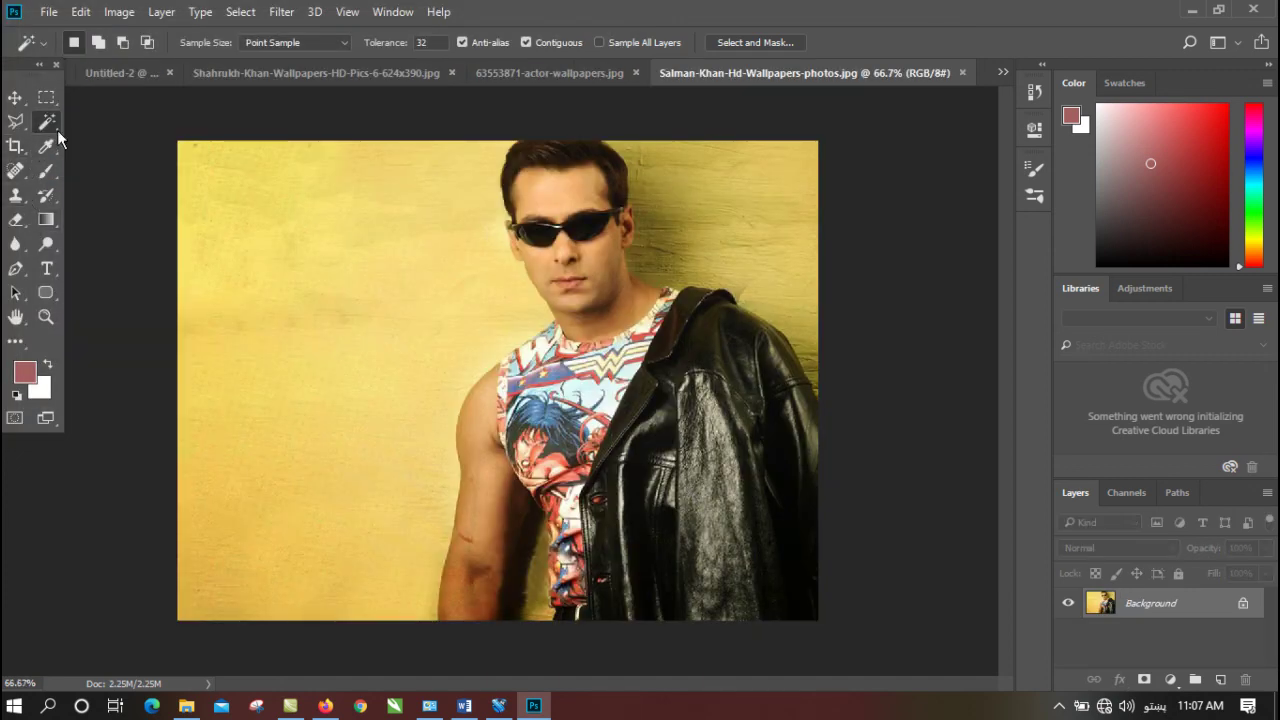
# - Try the Magic Wand on the upper and lower areas of the yellow wall, and deselect
pyautogui.click(55, 128)
pyautogui.click(122, 142)
pyautogui.click(403, 283)
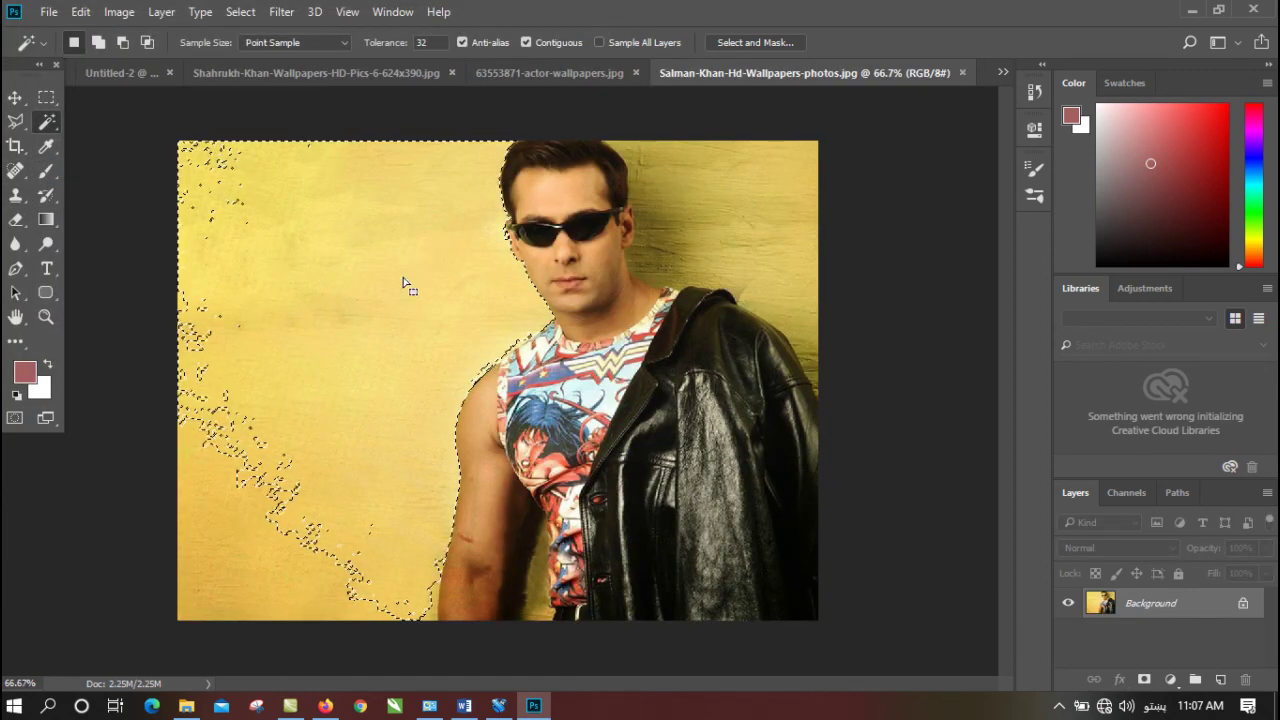
pyautogui.click(214, 571)
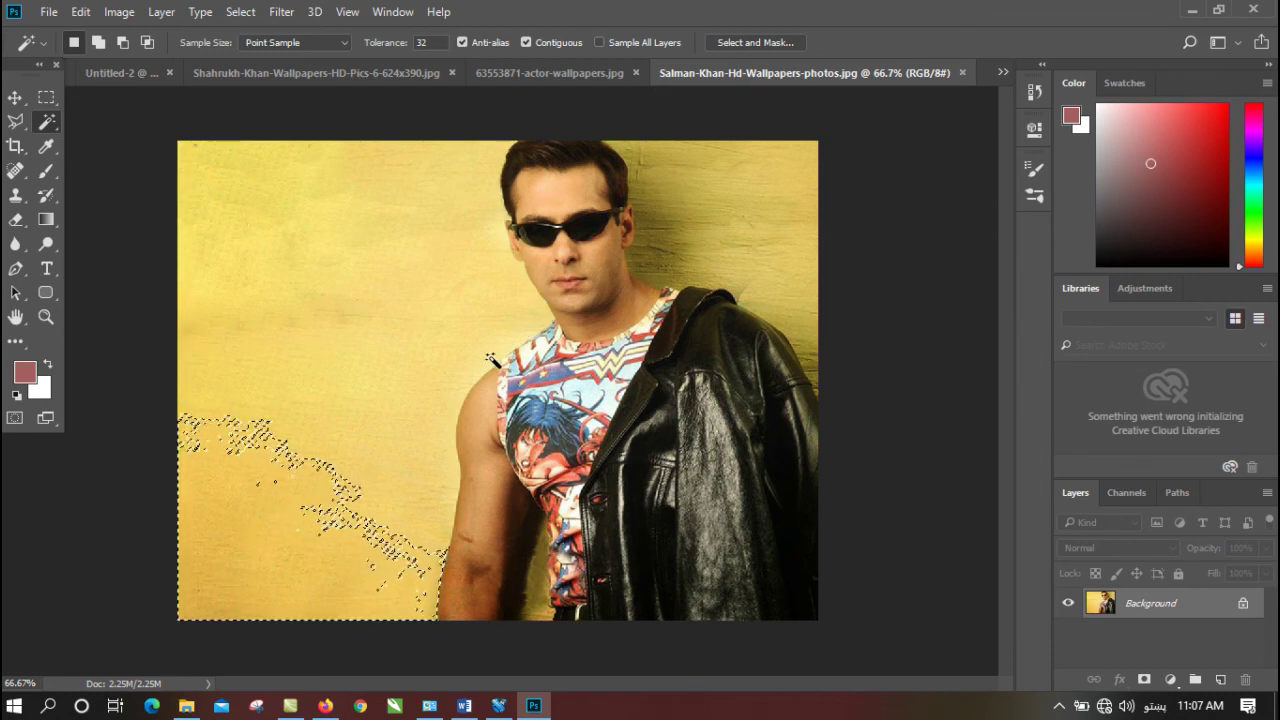
pyautogui.hotkey('ctrl', 'd')
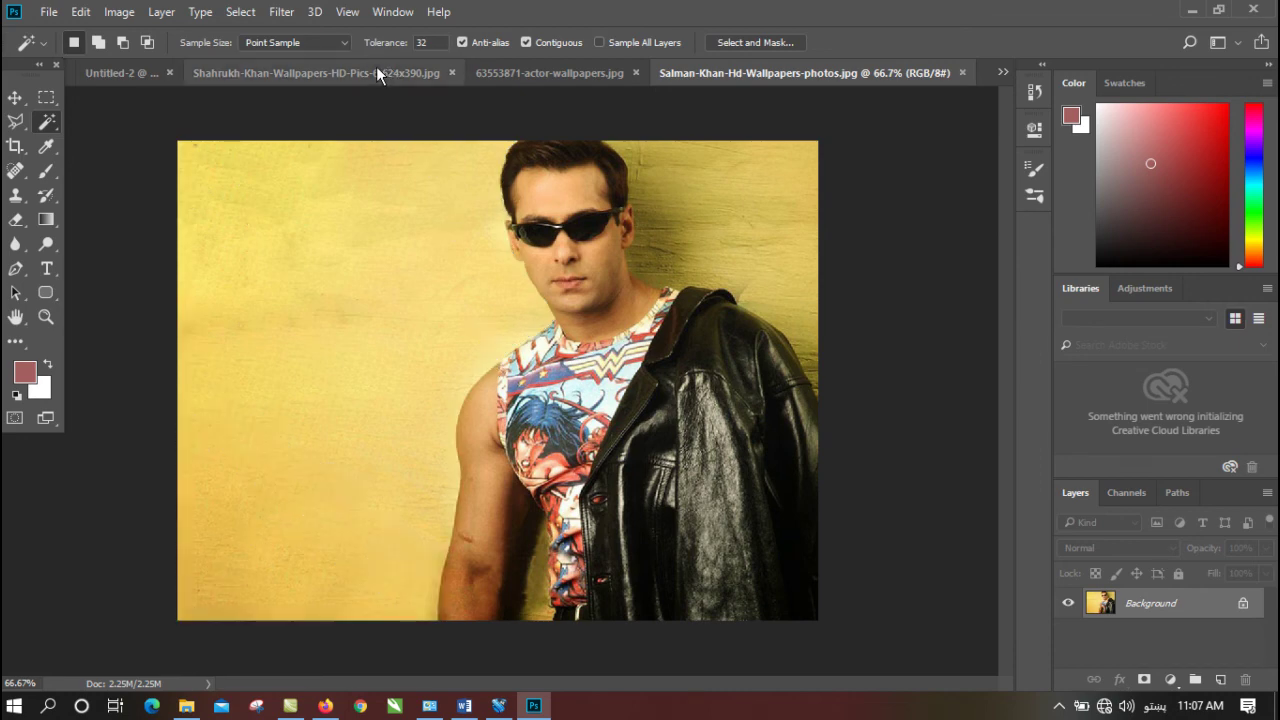
# - In the Shahrukh-Khan-Wallpapers-HD-Pics-6-624x390 image, delete the layer holding the enlarged copy of the man
pyautogui.click(380, 73)
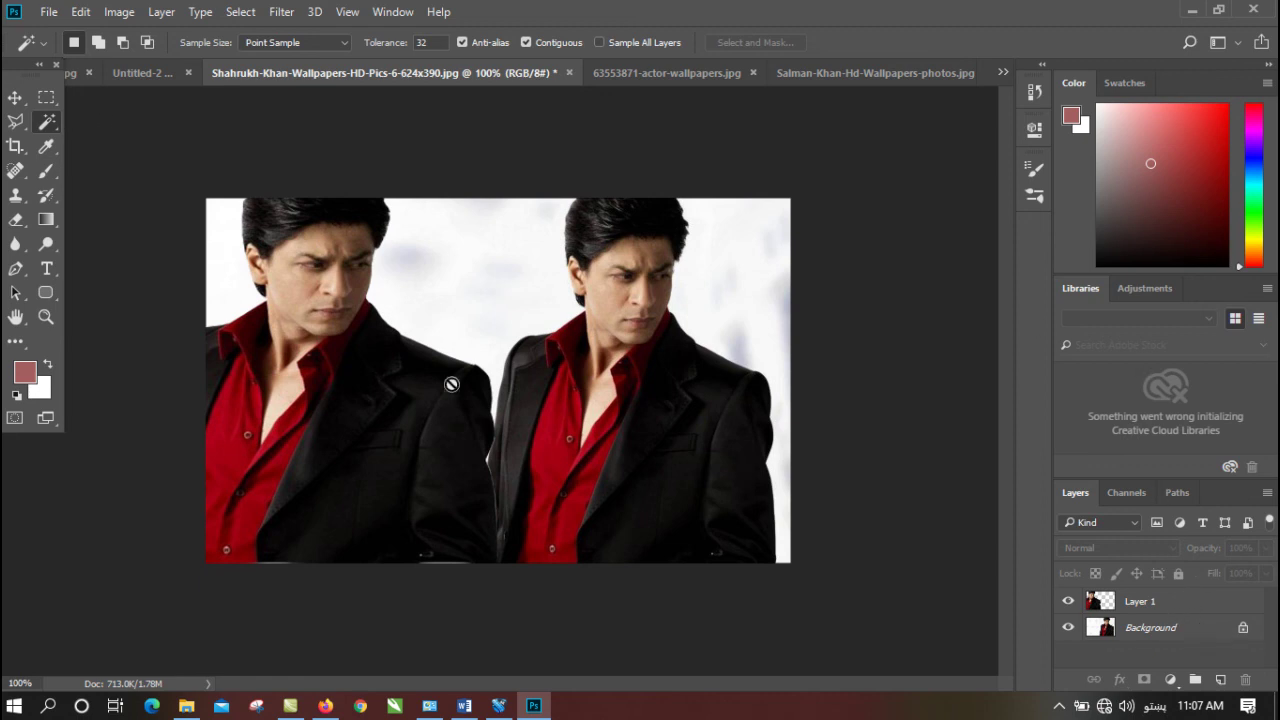
pyautogui.click(14, 97)
pyautogui.click(336, 267)
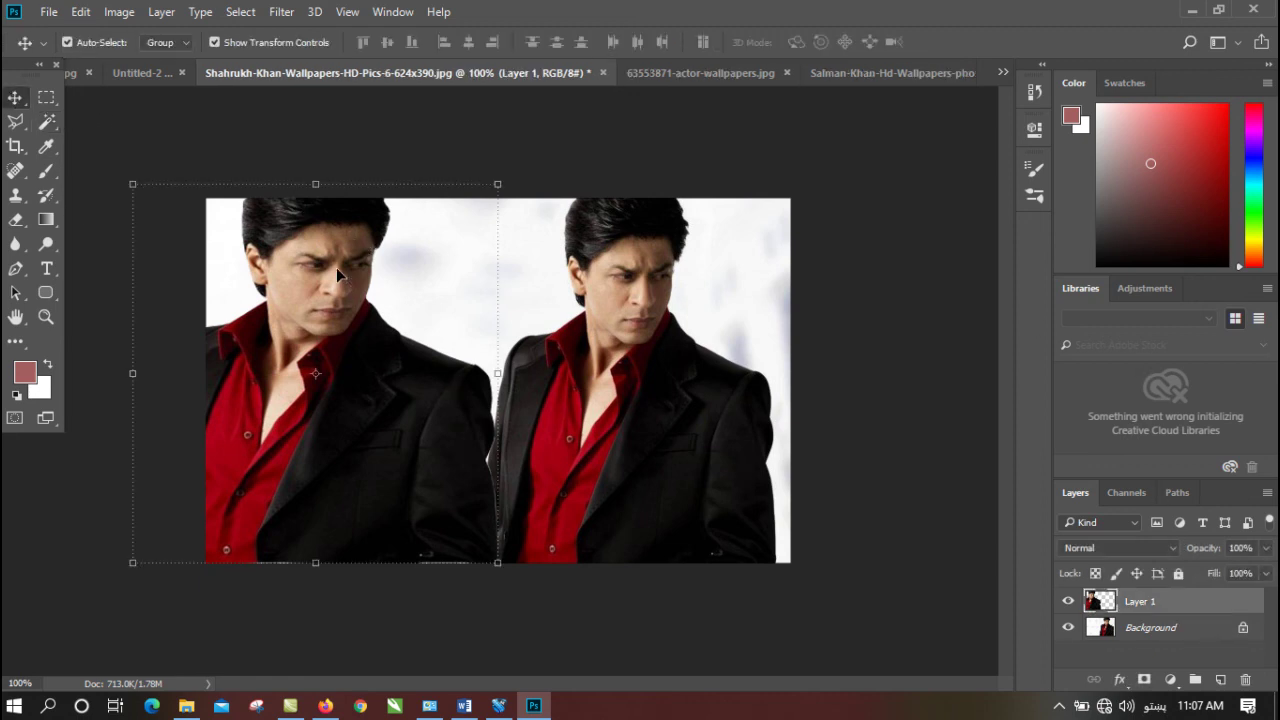
pyautogui.press('Delete')
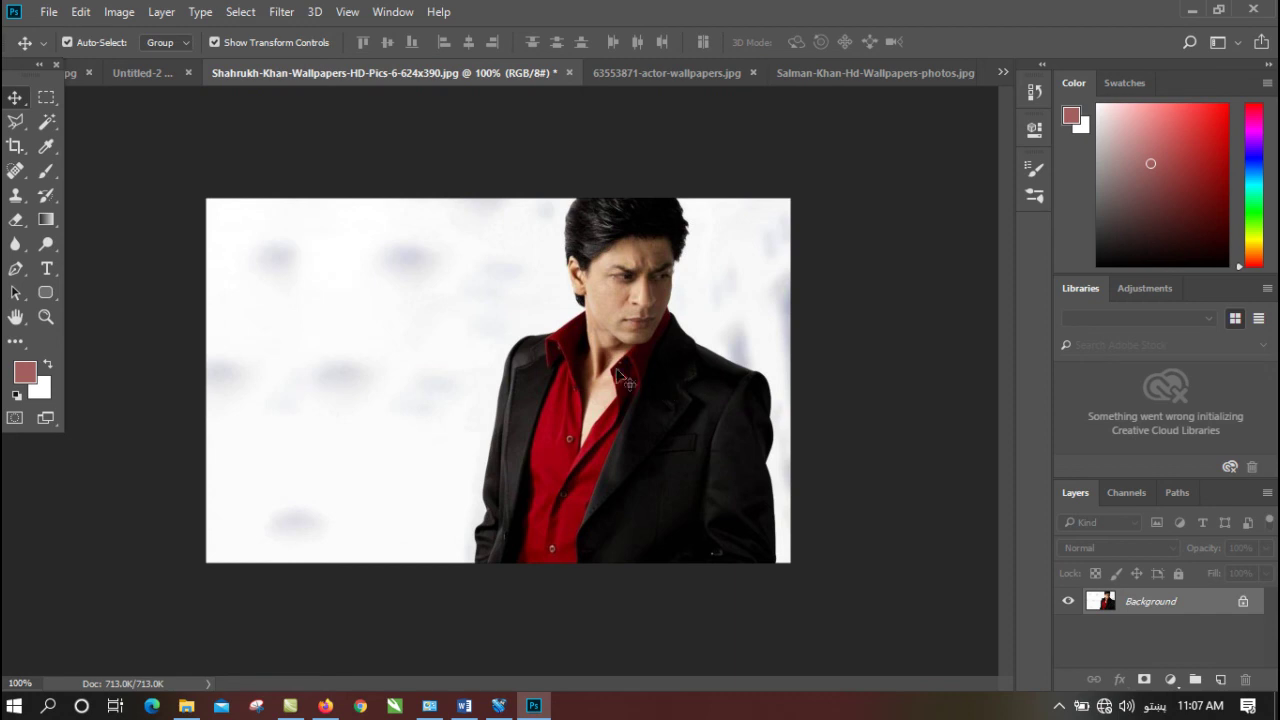
# - Convert the Background into a regular layer and select the black jacket beside the red collar with the Magic Wand
pyautogui.doubleClick(1250, 610)
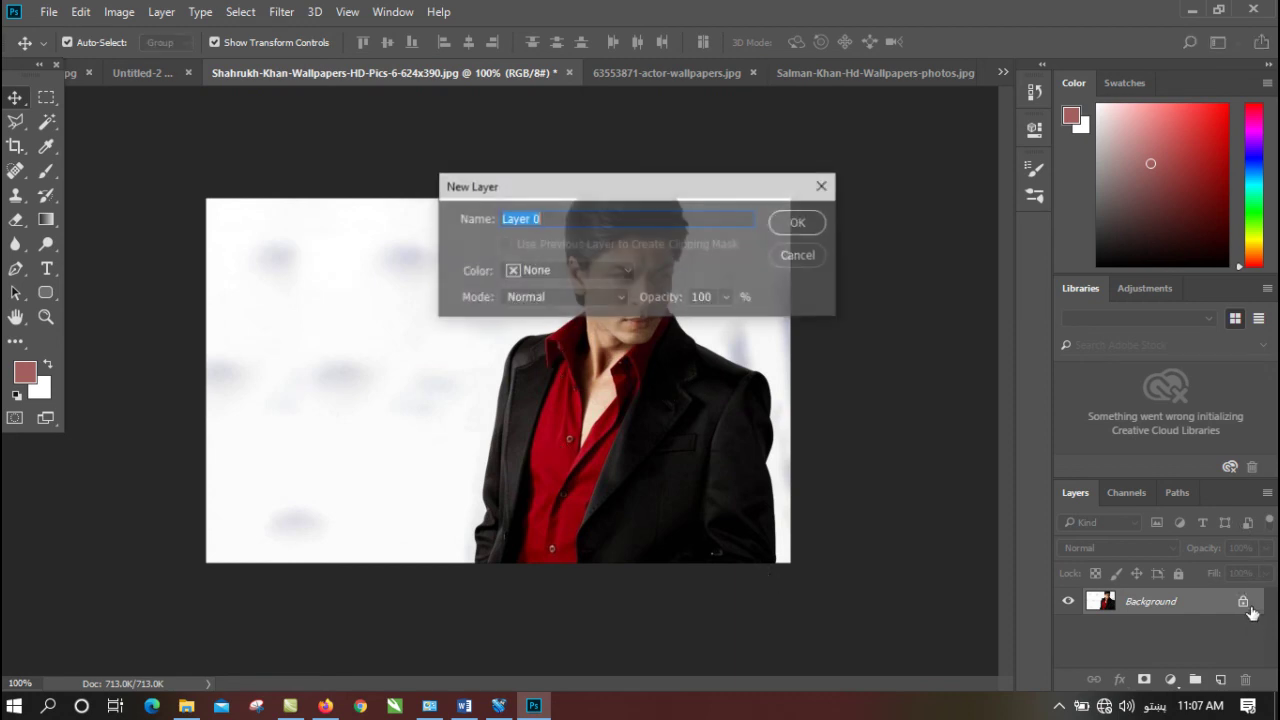
pyautogui.click(805, 220)
pyautogui.click(44, 124)
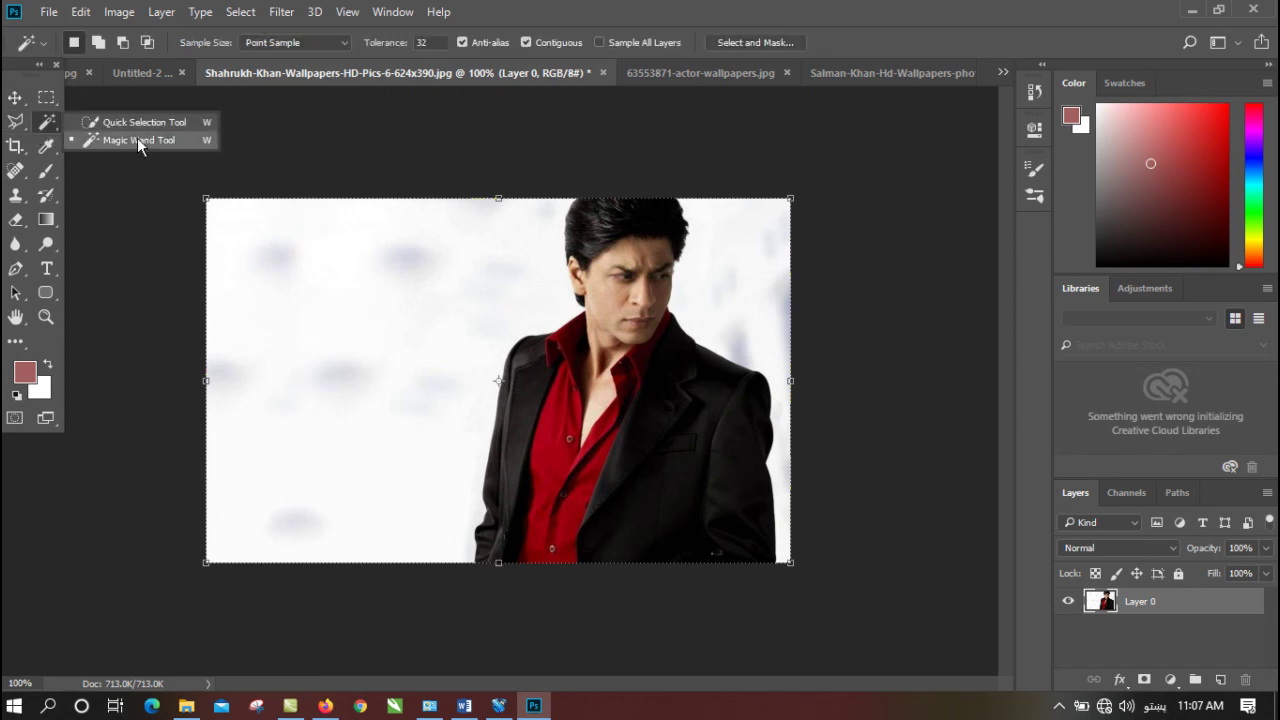
pyautogui.click(114, 147)
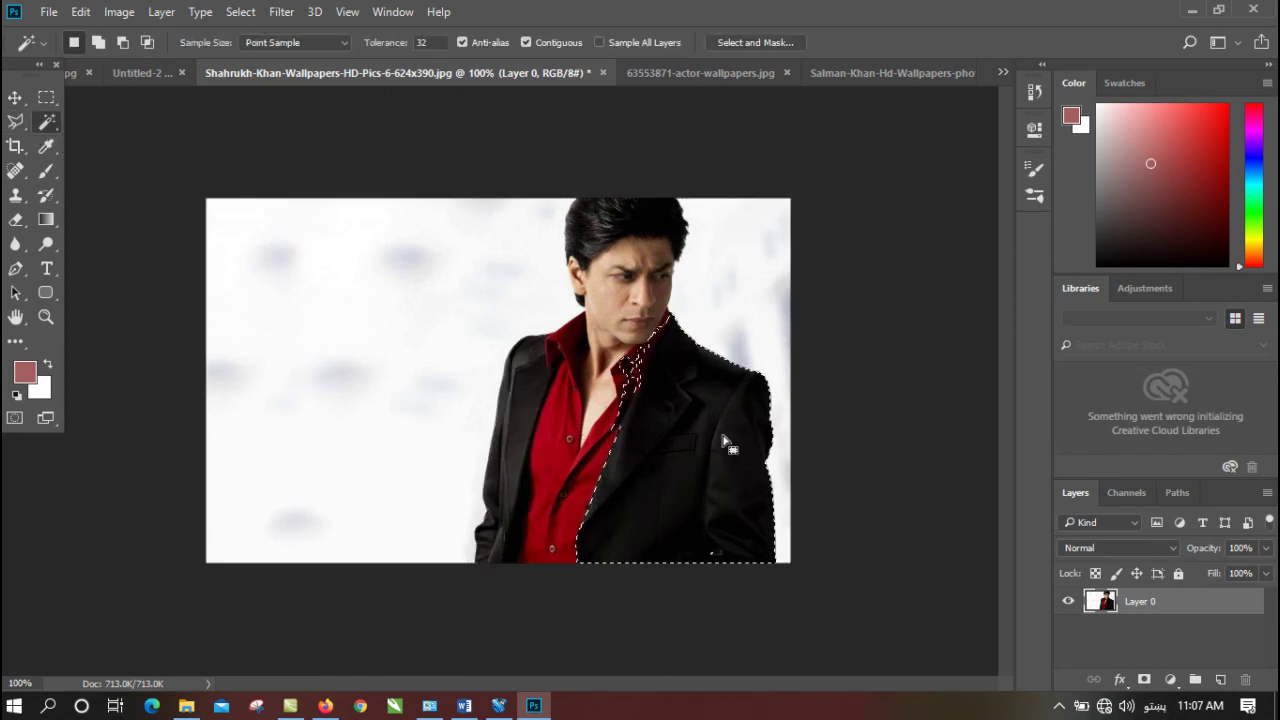
pyautogui.hotkey('ctrl', 'u')
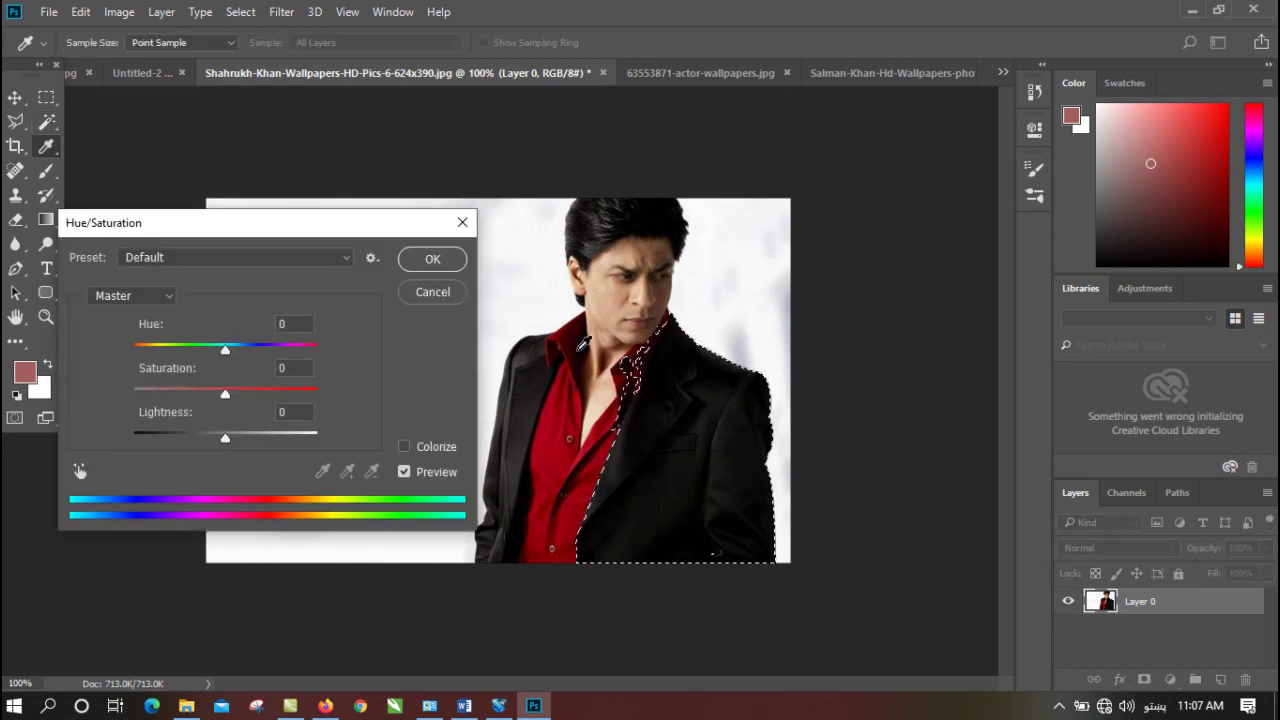
pyautogui.click(291, 347)
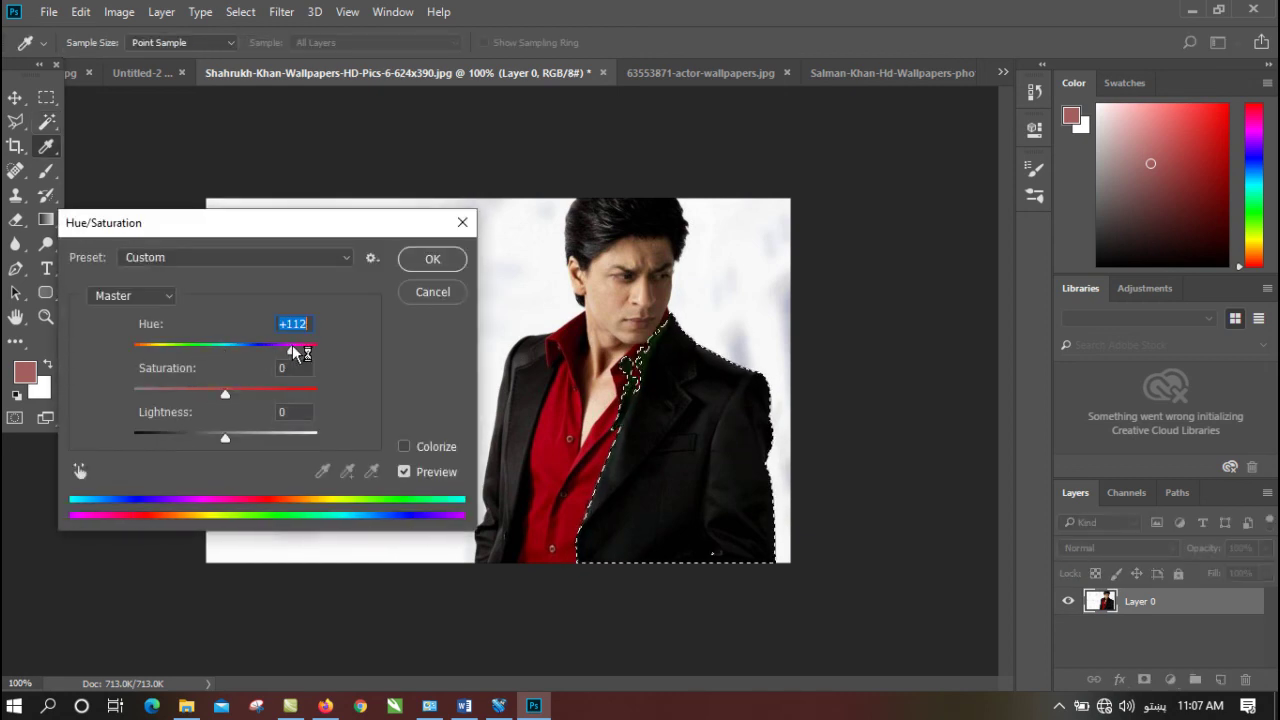
pyautogui.click(253, 391)
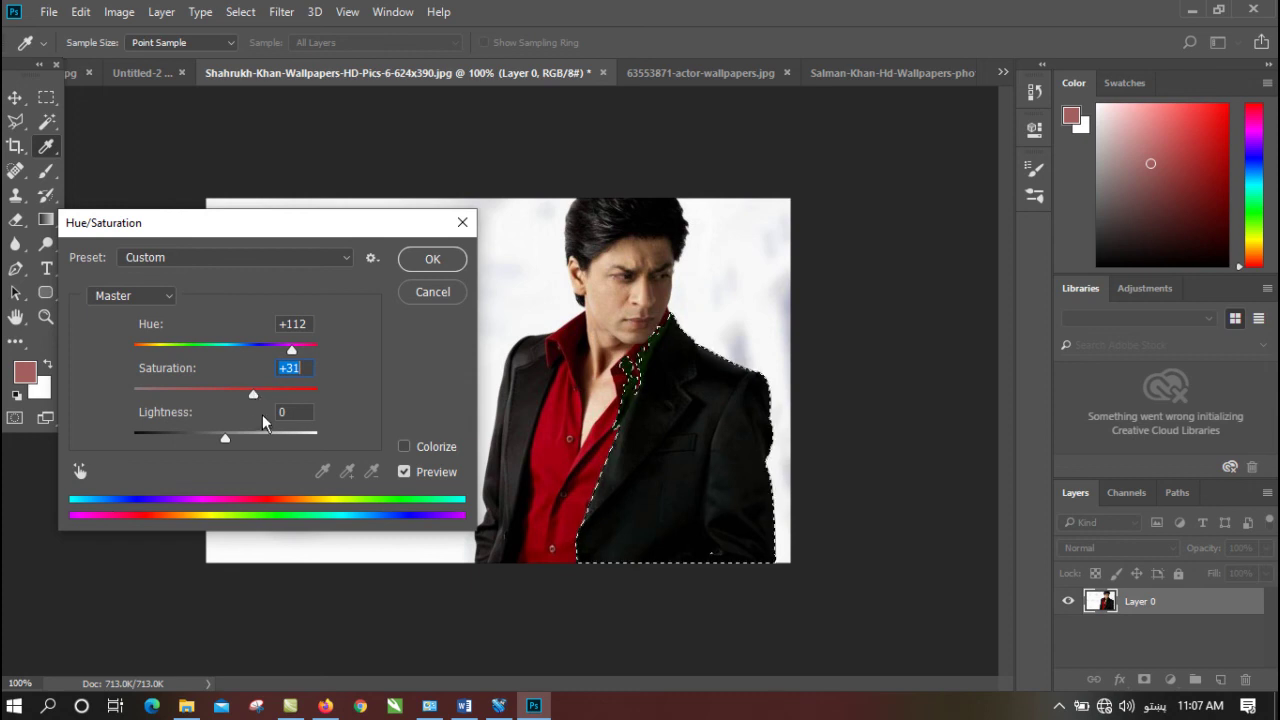
pyautogui.moveTo(263, 432); pyautogui.dragTo(177, 348)
pyautogui.click(210, 395)
pyautogui.moveTo(204, 397); pyautogui.dragTo(150, 395)
pyautogui.moveTo(205, 349); pyautogui.dragTo(307, 352)
pyautogui.click(462, 291)
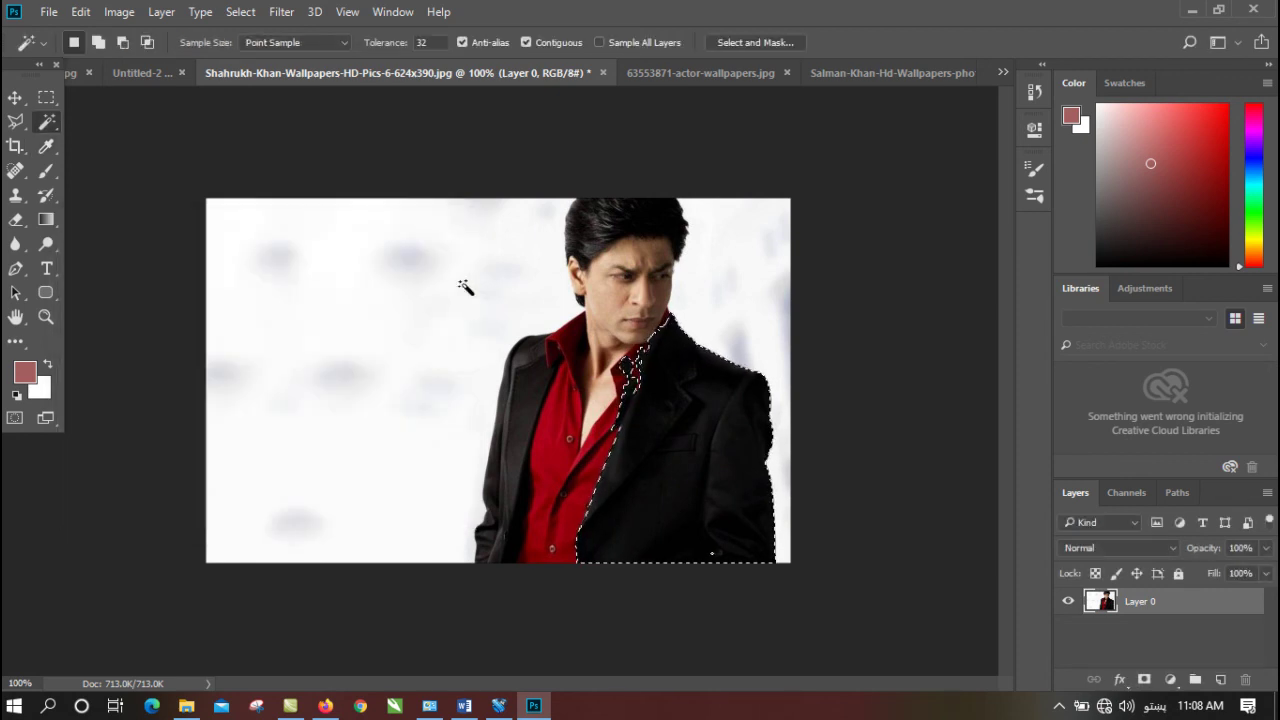
# - Clear the selection and open the white dove image from the Lab pictures folder inside Pictures
pyautogui.click(47, 12)
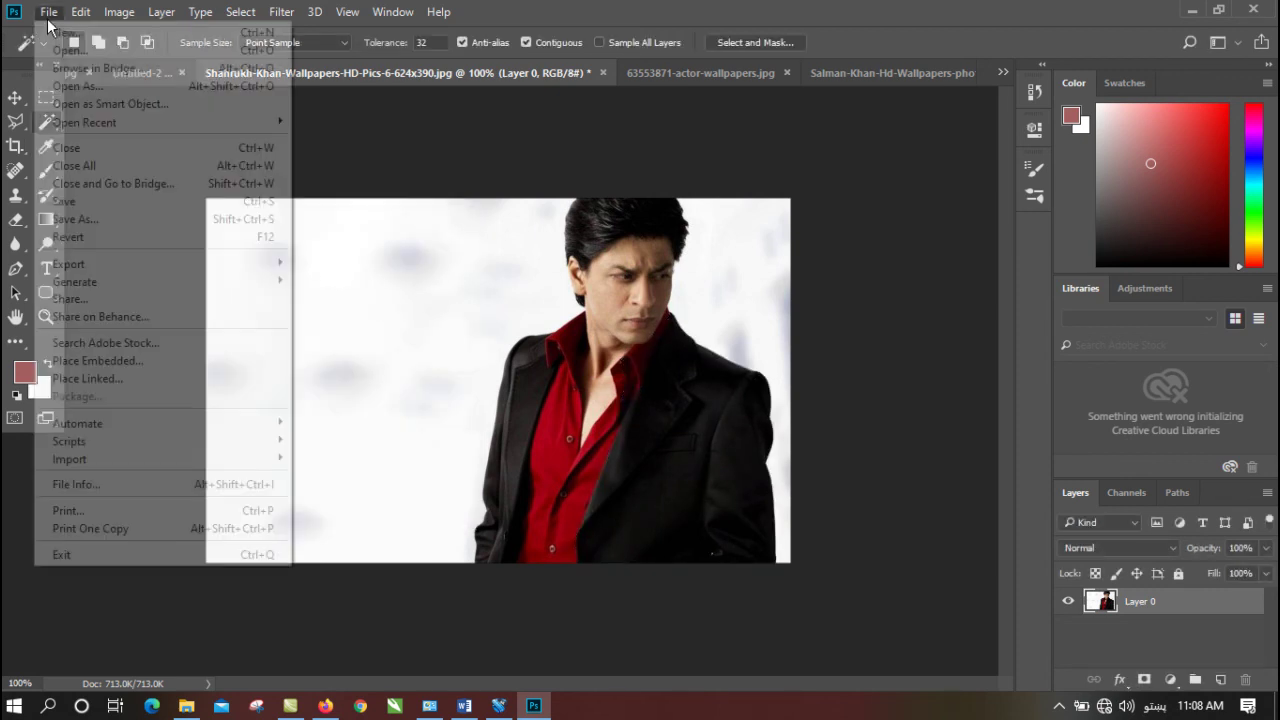
pyautogui.click(60, 49)
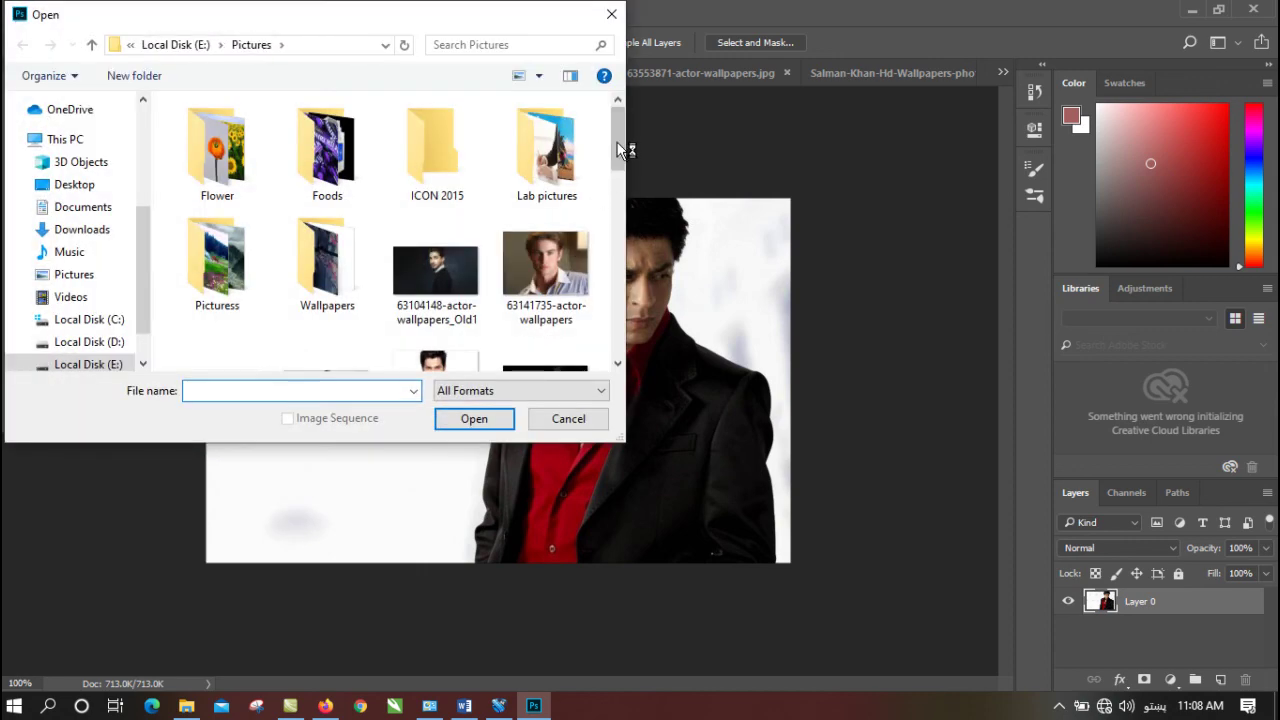
pyautogui.moveTo(614, 135)
pyautogui.mouseDown()
pyautogui.moveTo(623, 157)
pyautogui.moveTo(612, 134)
pyautogui.mouseUp()
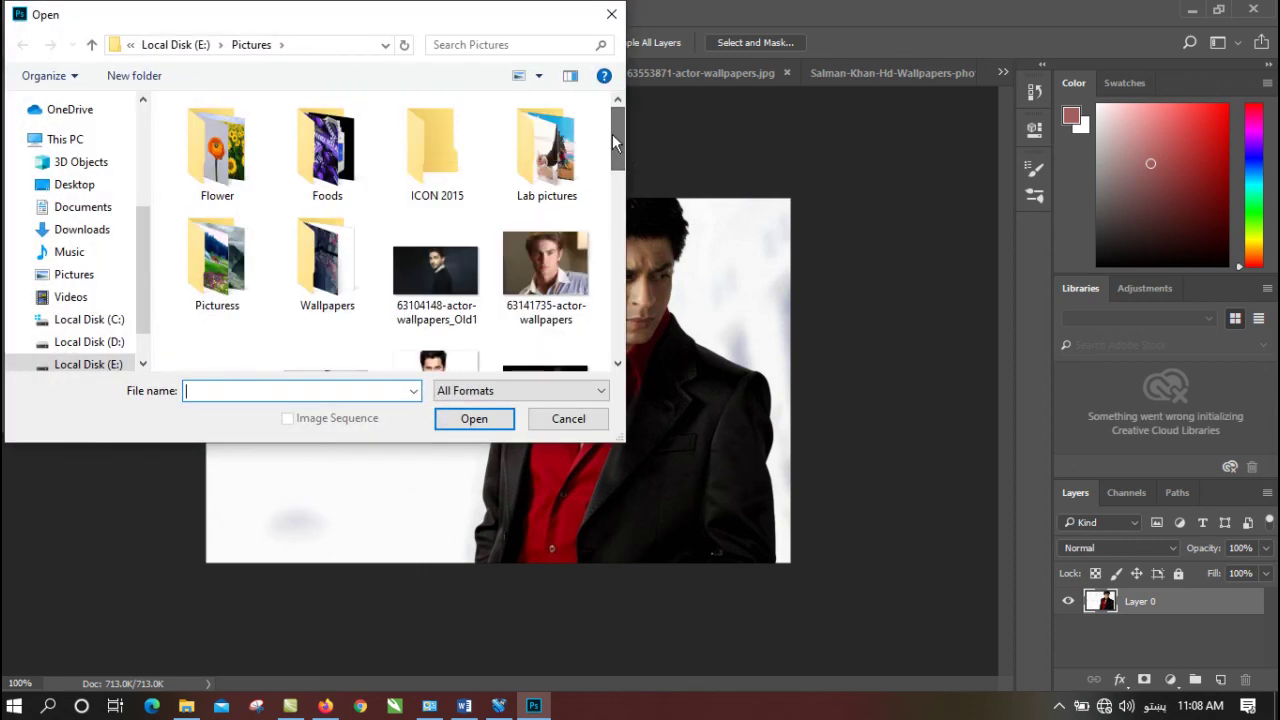
pyautogui.doubleClick(560, 160)
pyautogui.scroll(-2, 607, 174)
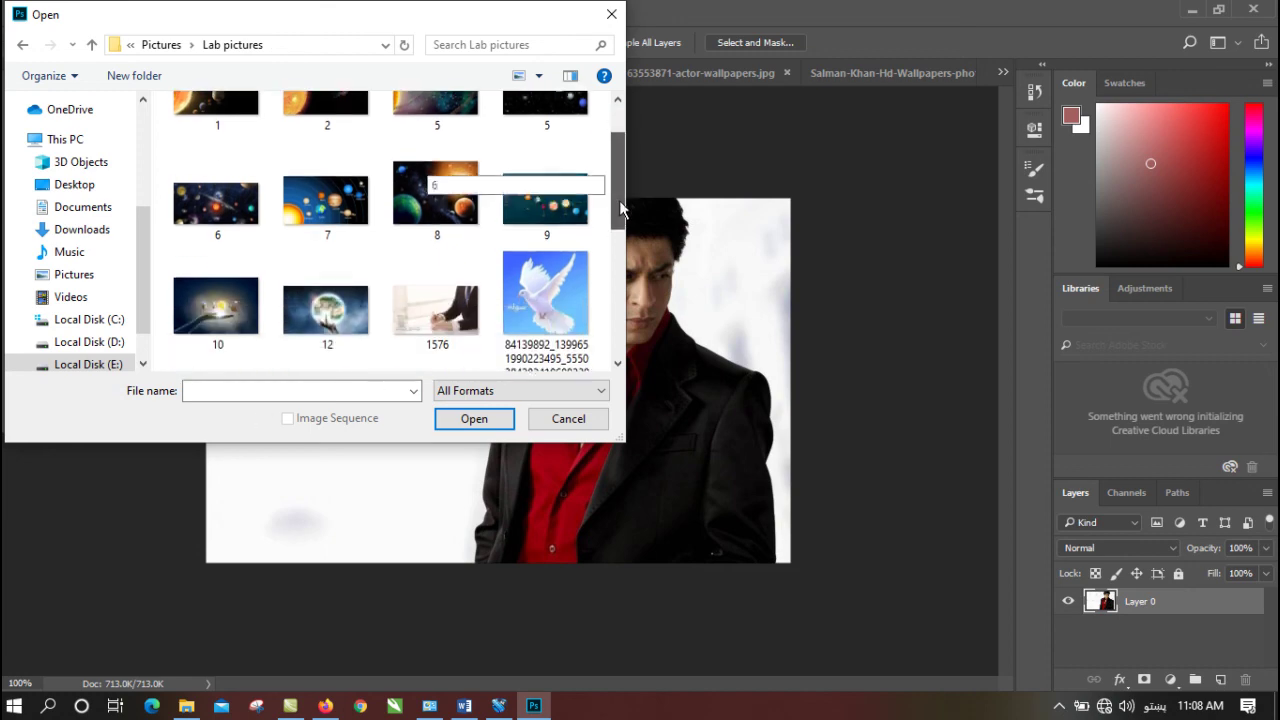
pyautogui.click(549, 300)
pyautogui.doubleClick(559, 258)
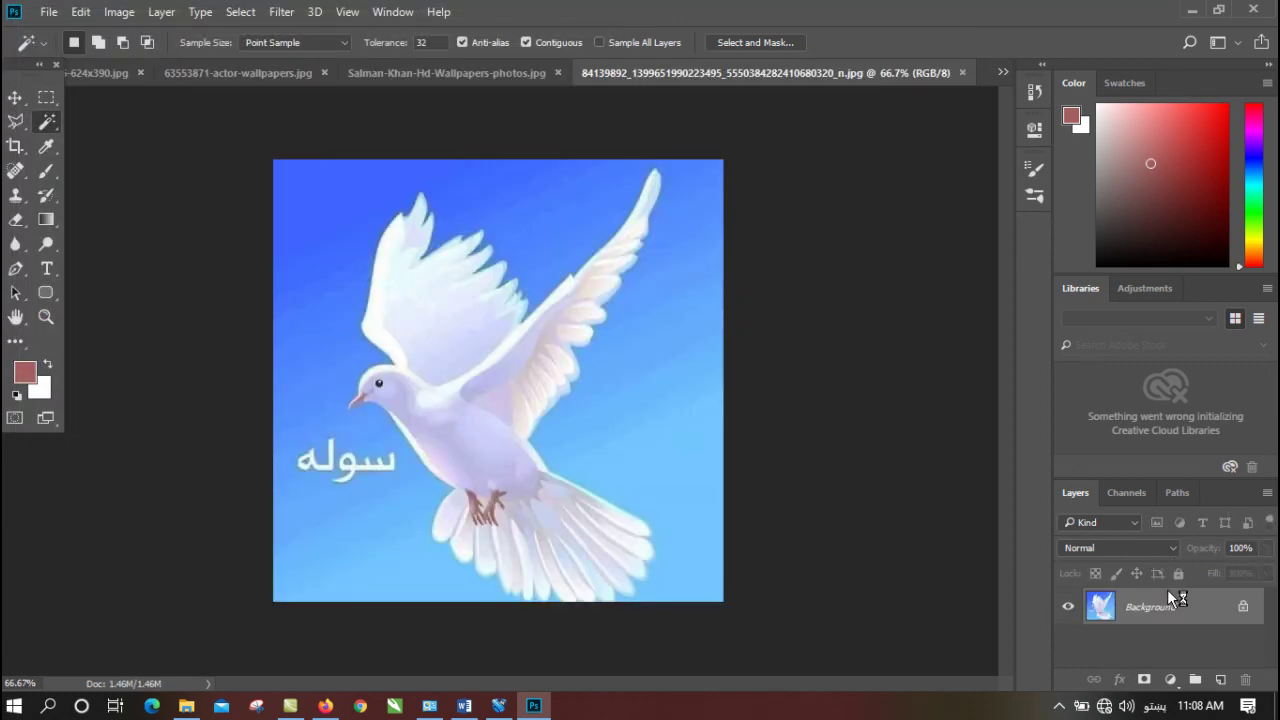
# - Convert the dove image's Background into a regular layer and select the dove's body and inner wing with the Magic Wand
pyautogui.doubleClick(1160, 605)
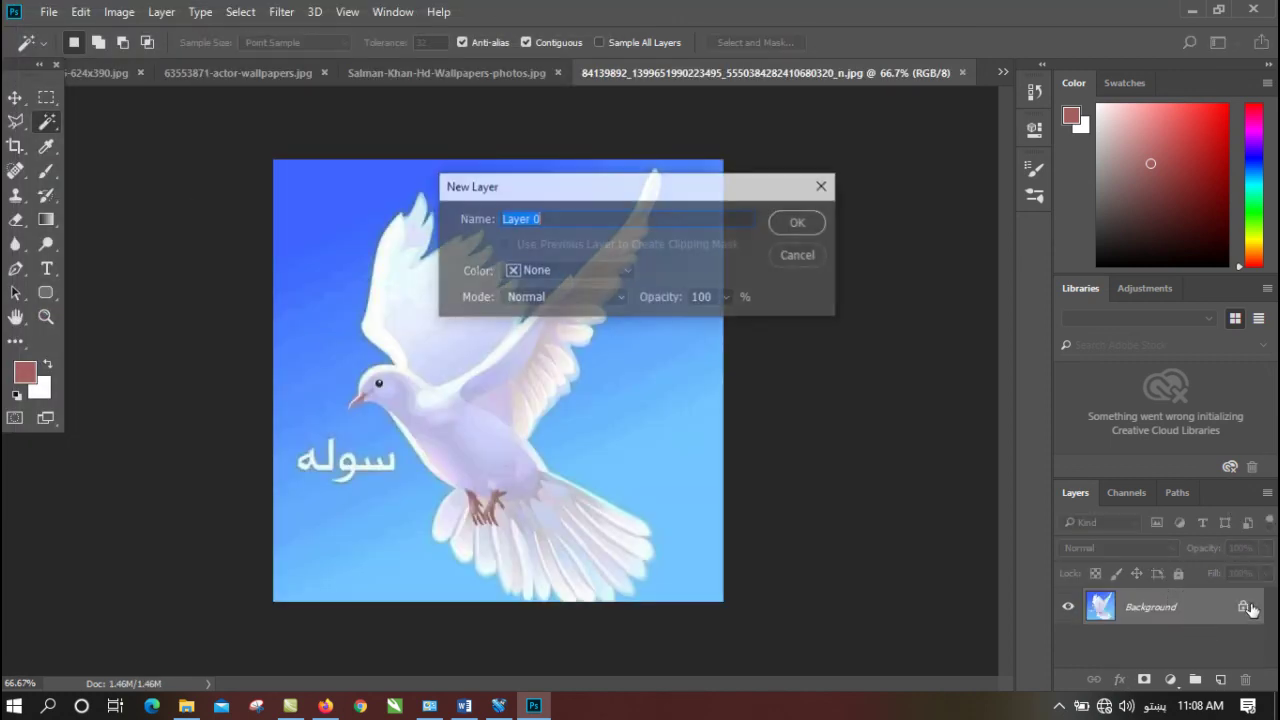
pyautogui.click(812, 227)
pyautogui.click(478, 339)
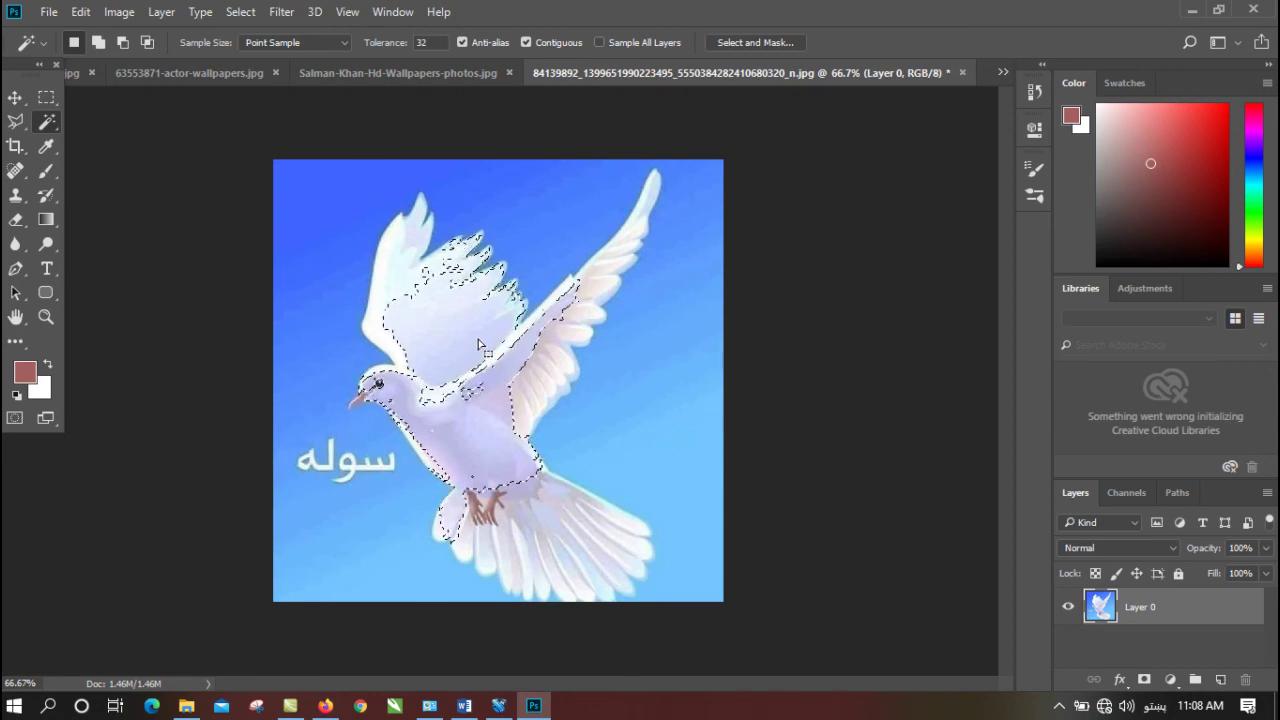
# - Tint the selected dove area pink using Hue/Saturation with Hue +41, Saturation +34 and raised Lightness, and deselect
pyautogui.hotkey('ctrl', 'u')
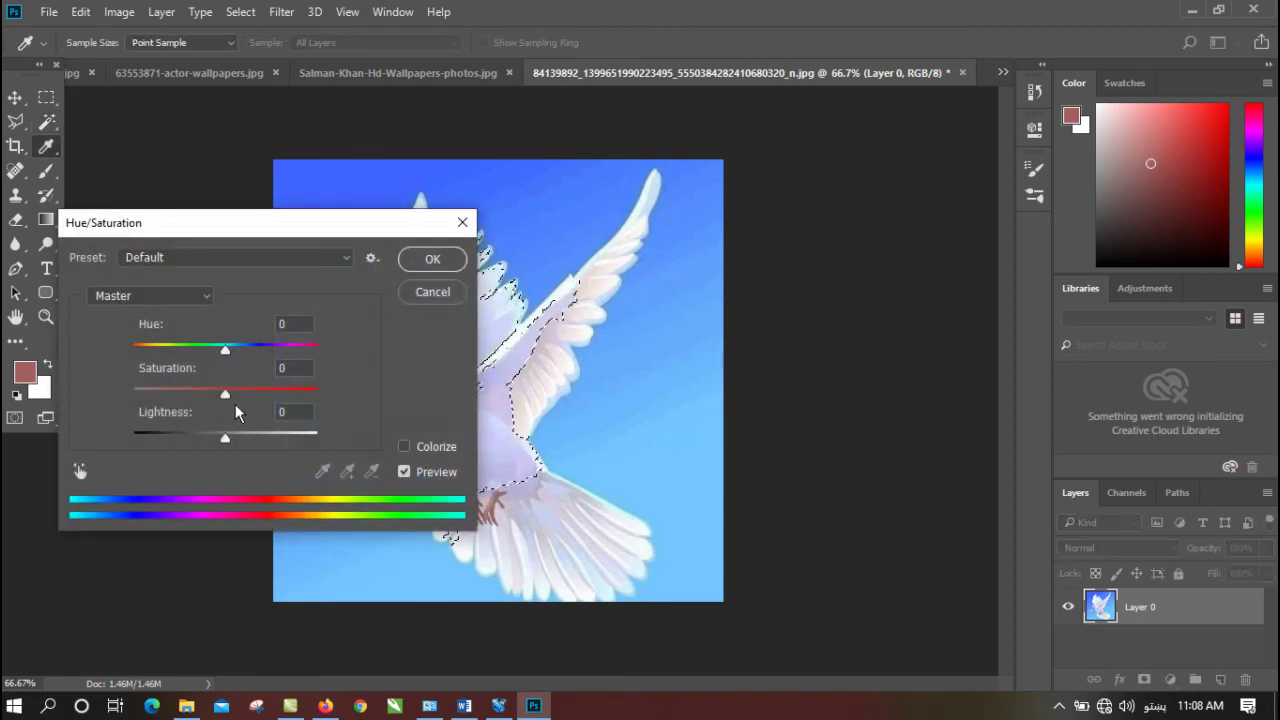
pyautogui.moveTo(225, 349); pyautogui.dragTo(263, 350)
pyautogui.moveTo(225, 391); pyautogui.dragTo(256, 393)
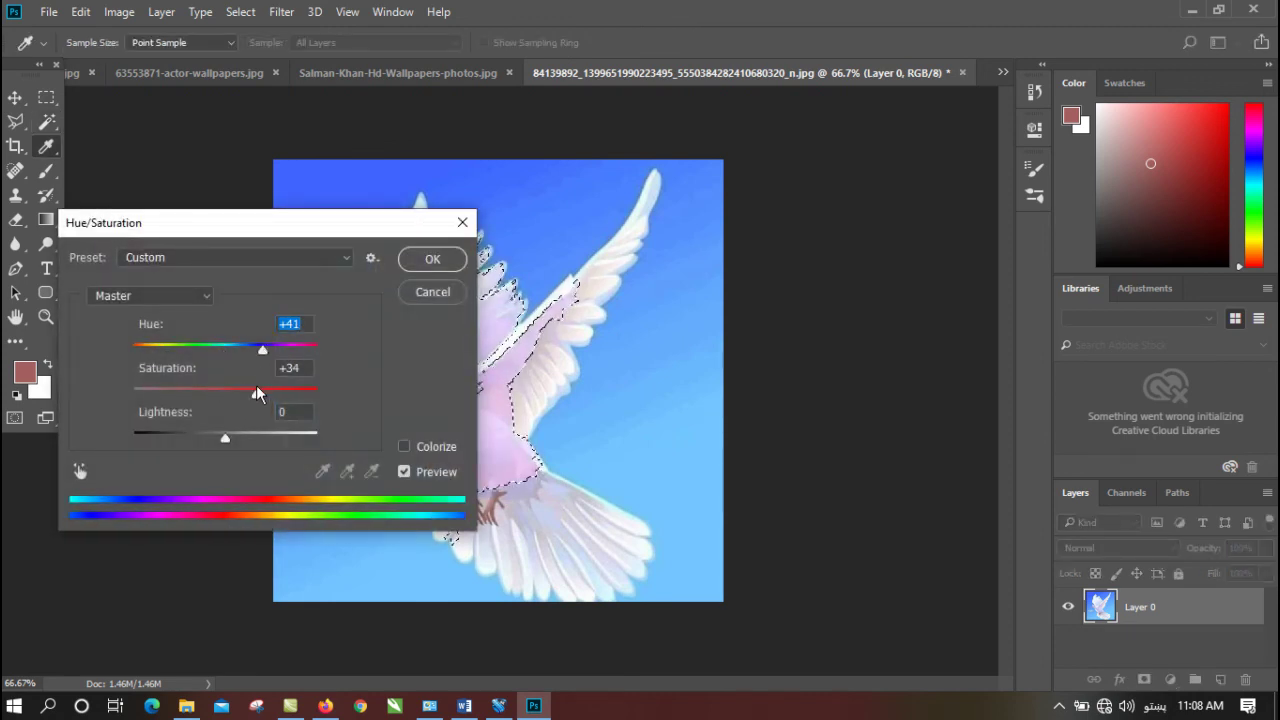
pyautogui.moveTo(262, 437); pyautogui.dragTo(270, 437)
pyautogui.click(432, 258)
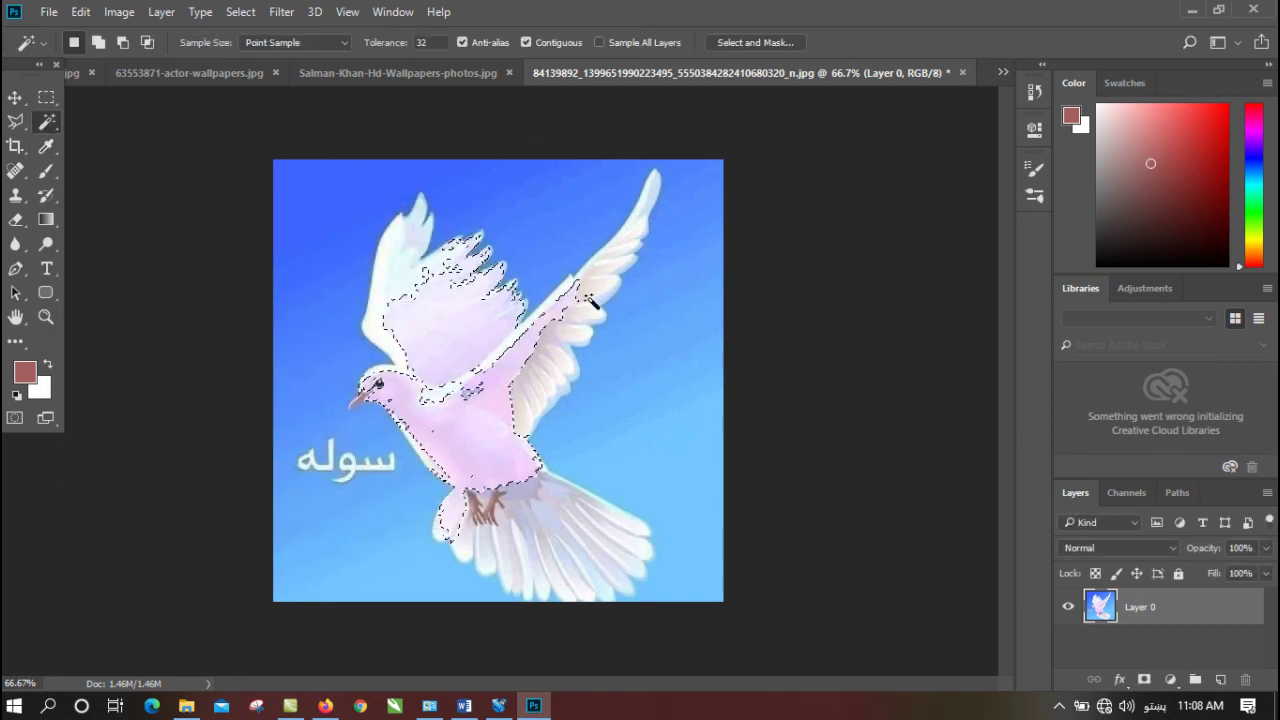
pyautogui.hotkey('ctrl', 'd')
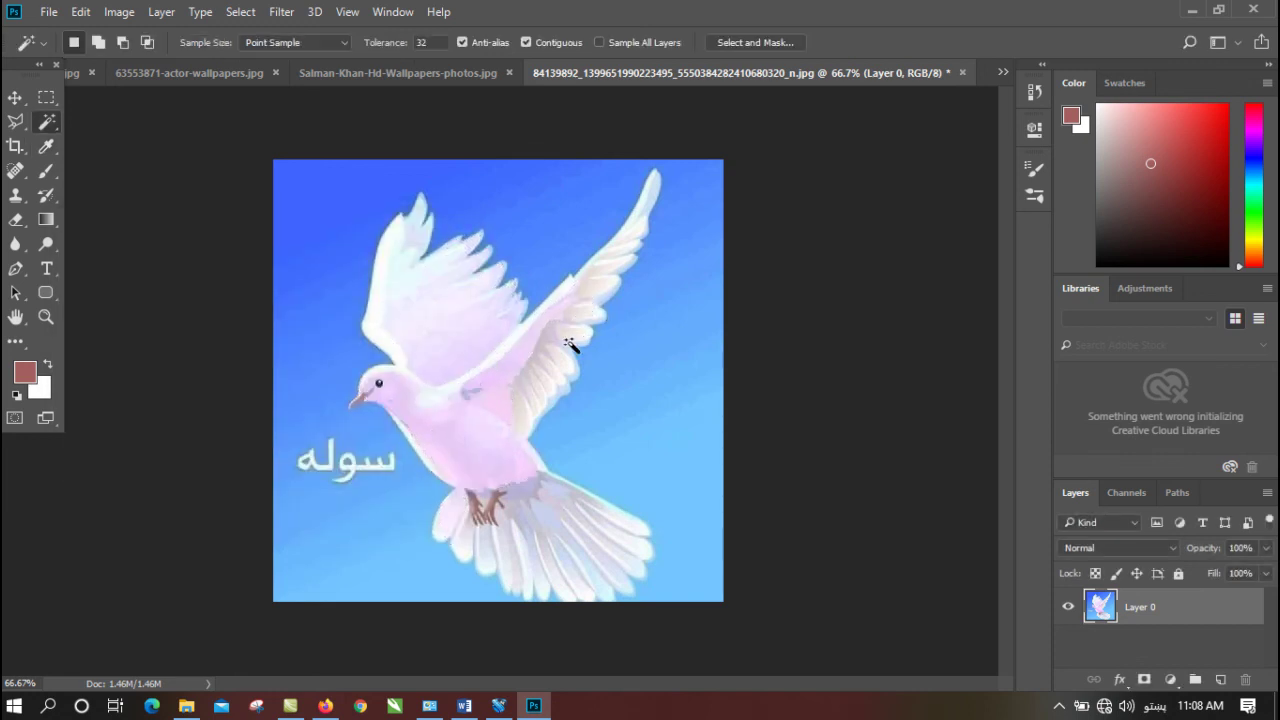
pyautogui.hotkey('ctrl', 'f')
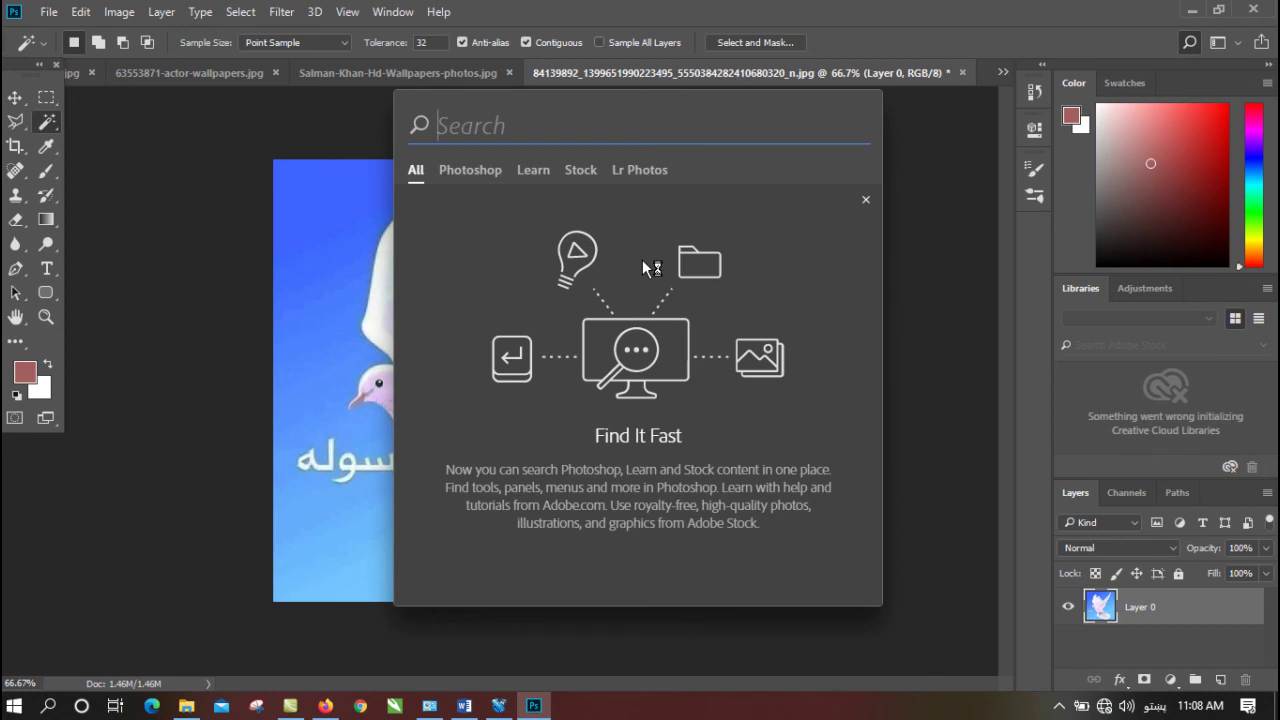
pyautogui.press('Escape')
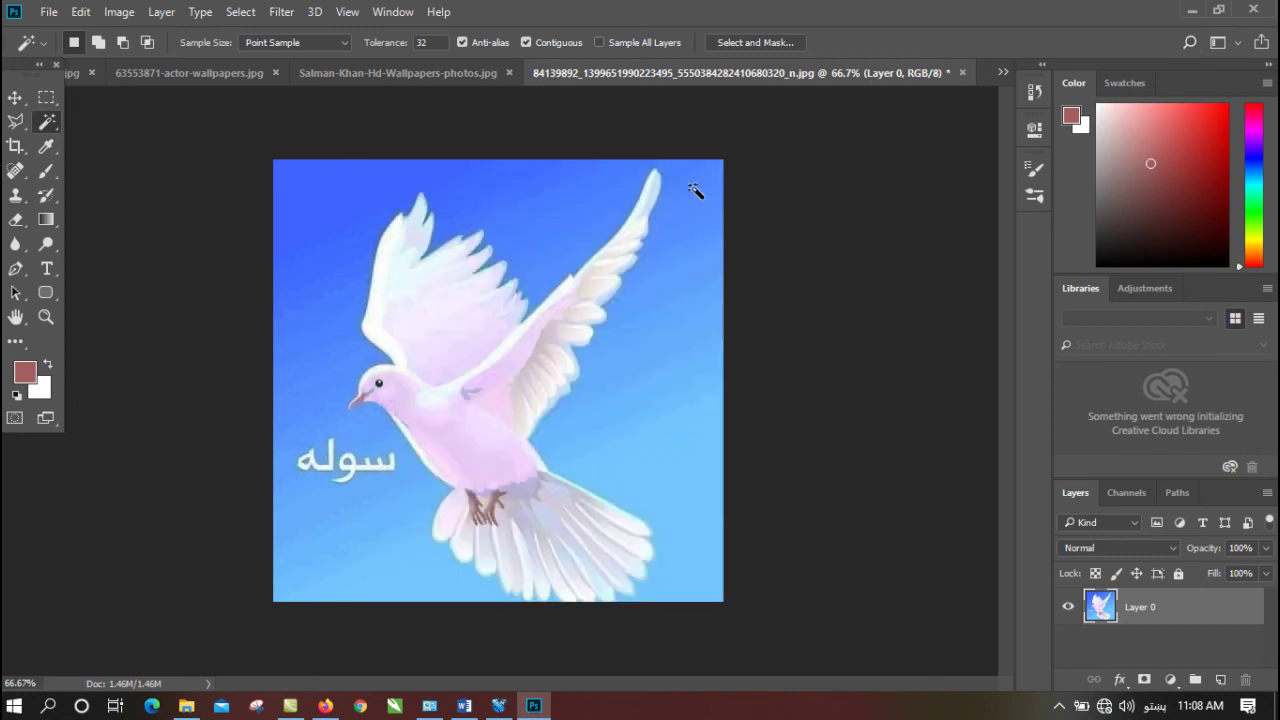
# - Try the Magic Wand on the dove's raised wing and on separate areas of the blue sky
pyautogui.click(399, 240)
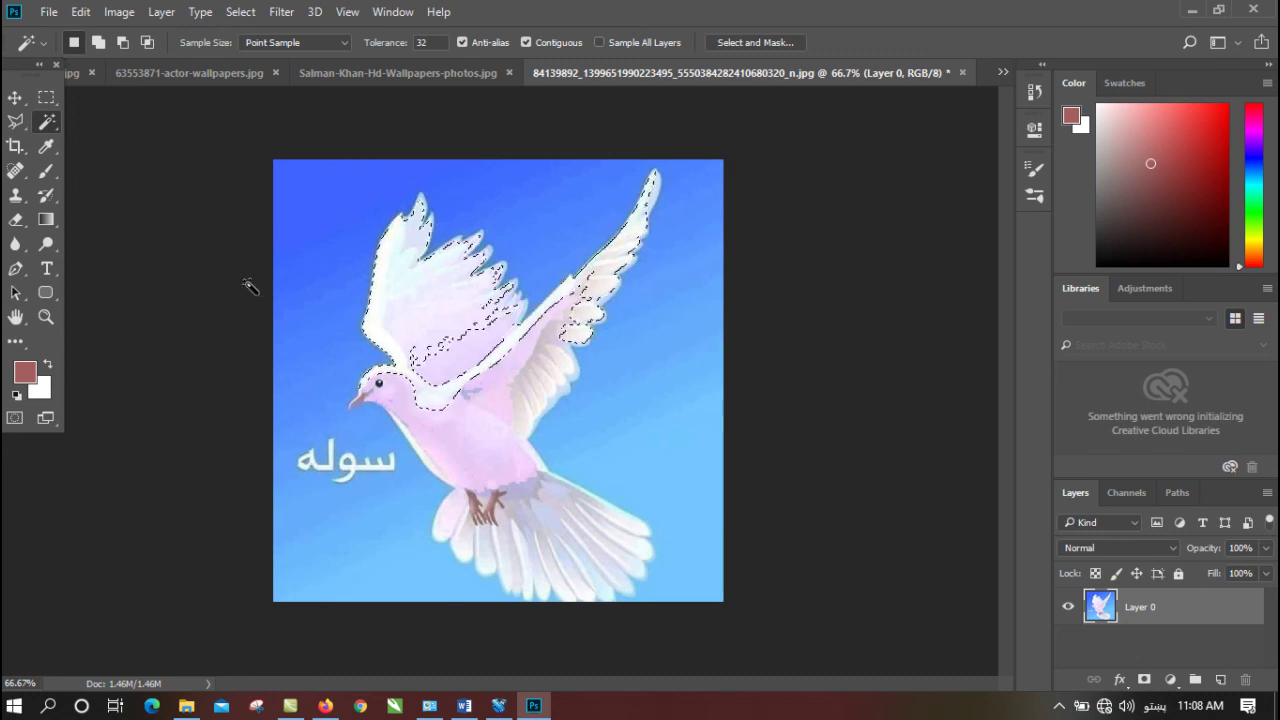
pyautogui.hotkey('ctrl', 'd')
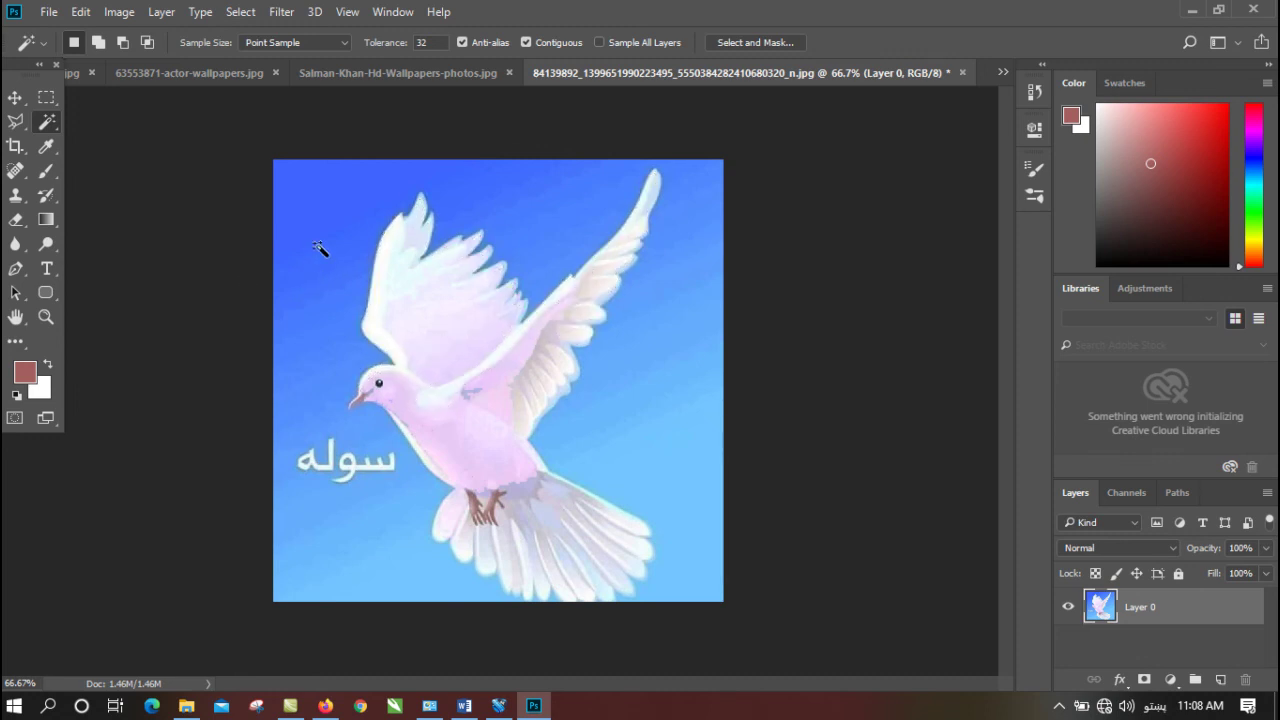
pyautogui.click(319, 247)
pyautogui.click(650, 320)
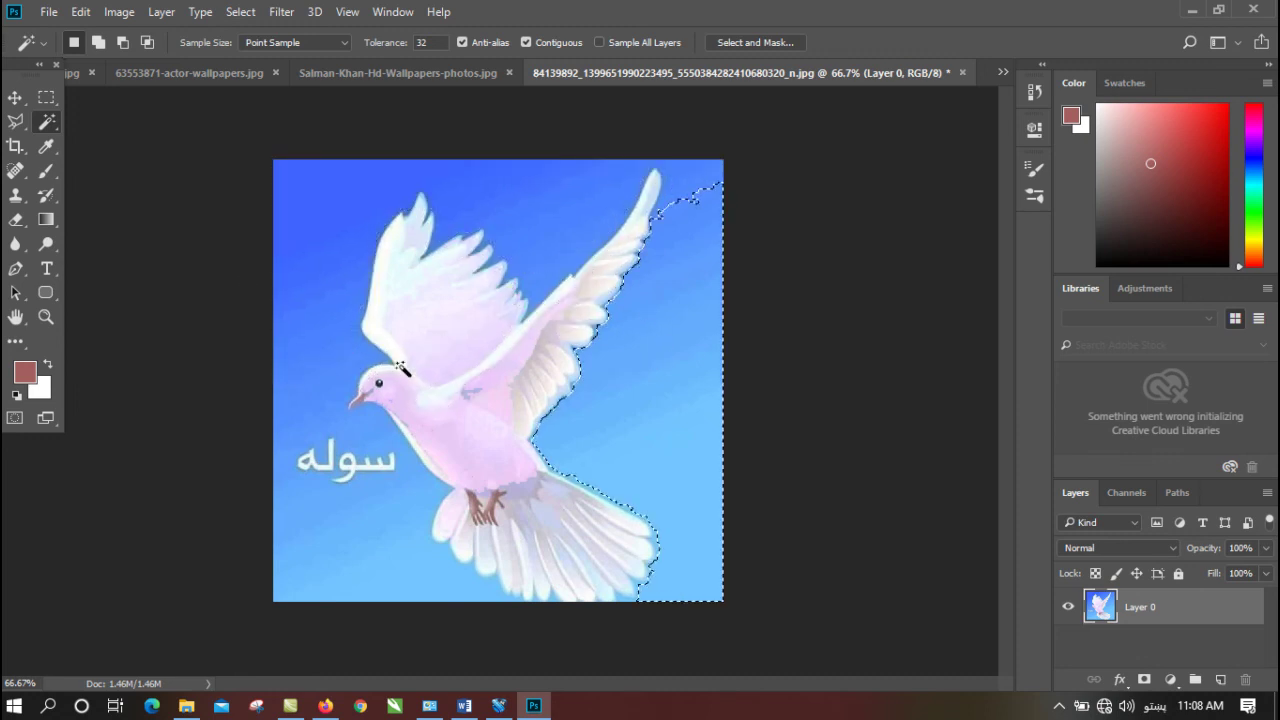
# - Select the upper sky with the Magic Wand and recolor it using Hue +57, Saturation +41 and Lightness +40
pyautogui.click(325, 261)
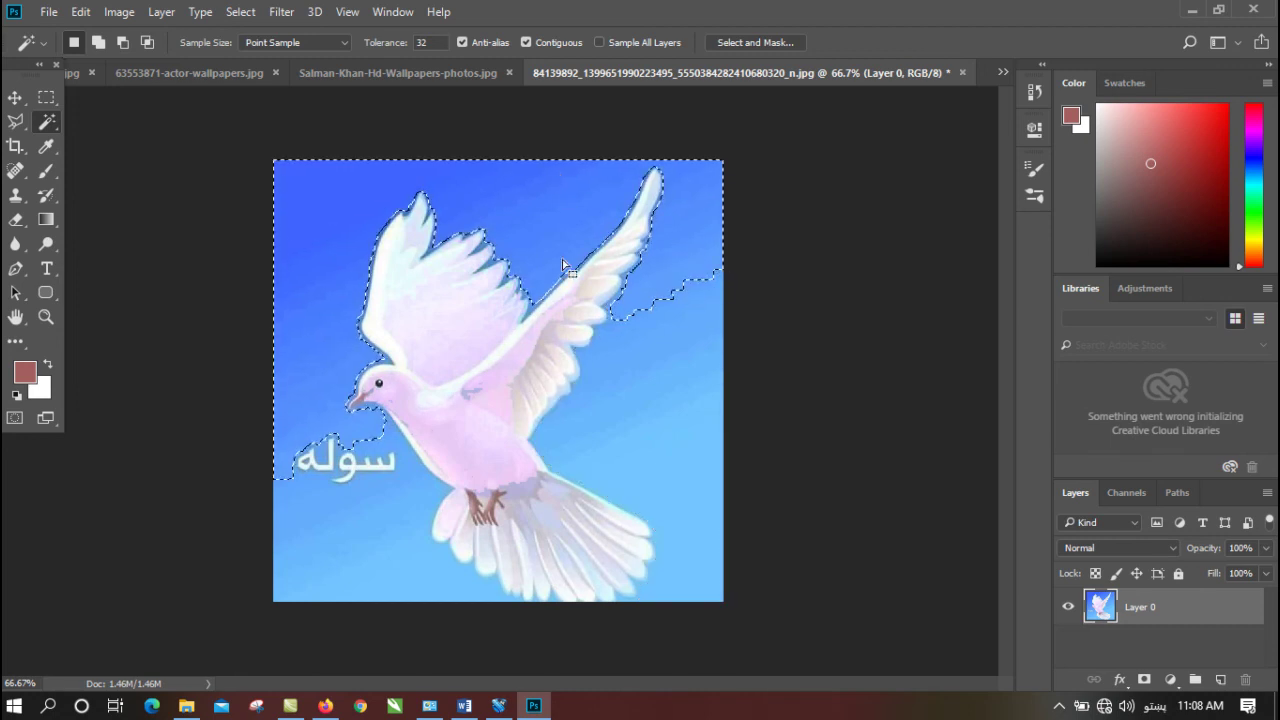
pyautogui.hotkey('ctrl', 'u')
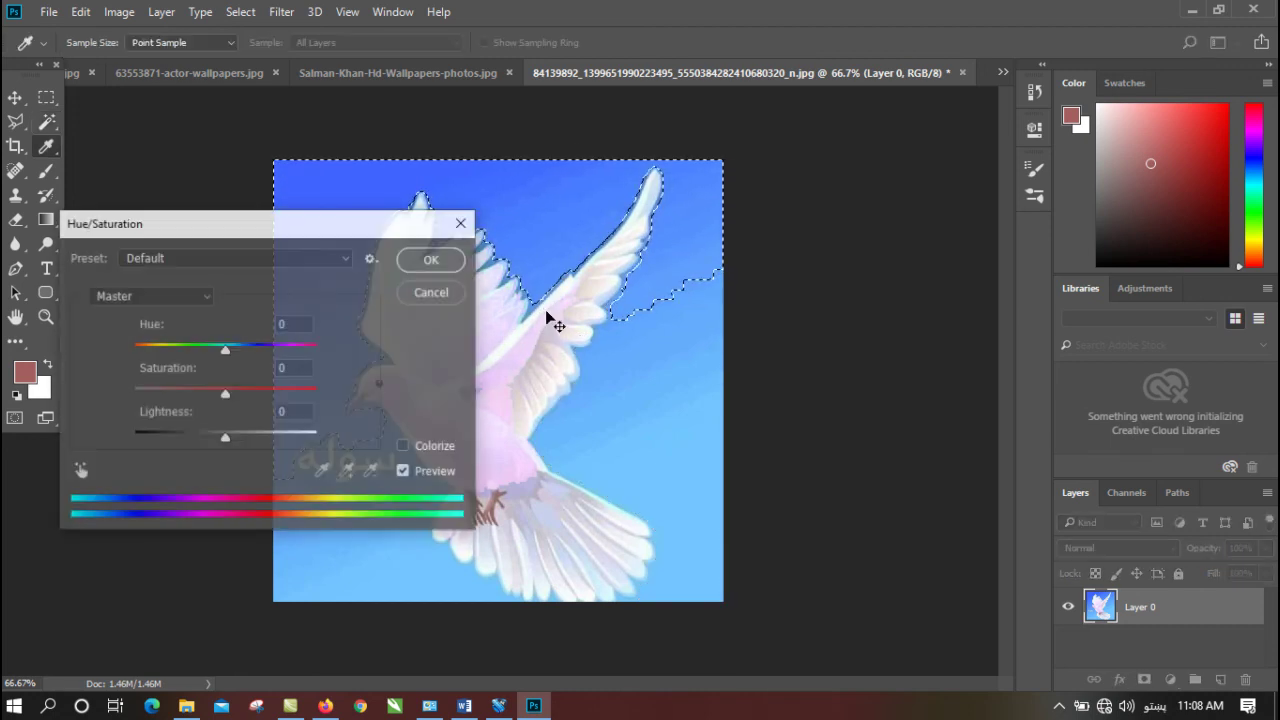
pyautogui.moveTo(225, 349); pyautogui.dragTo(271, 349)
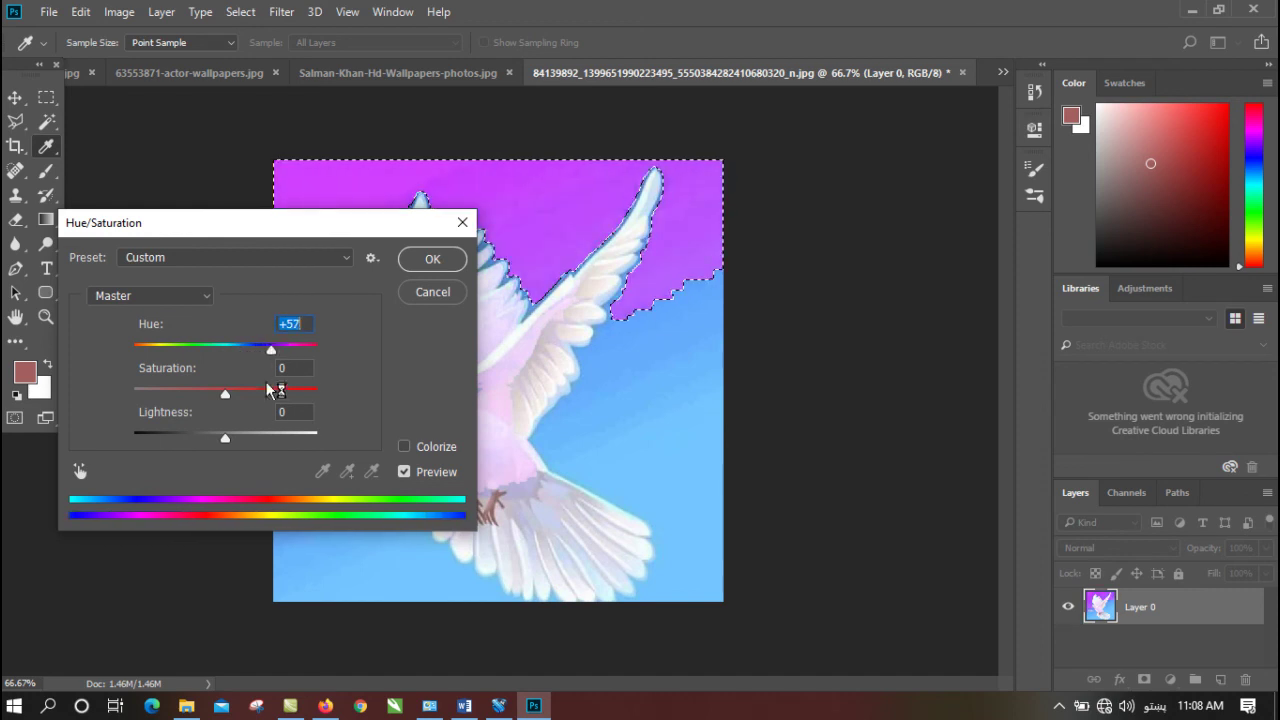
pyautogui.moveTo(225, 393); pyautogui.dragTo(262, 393)
pyautogui.moveTo(225, 438); pyautogui.dragTo(264, 438)
pyautogui.click(432, 259)
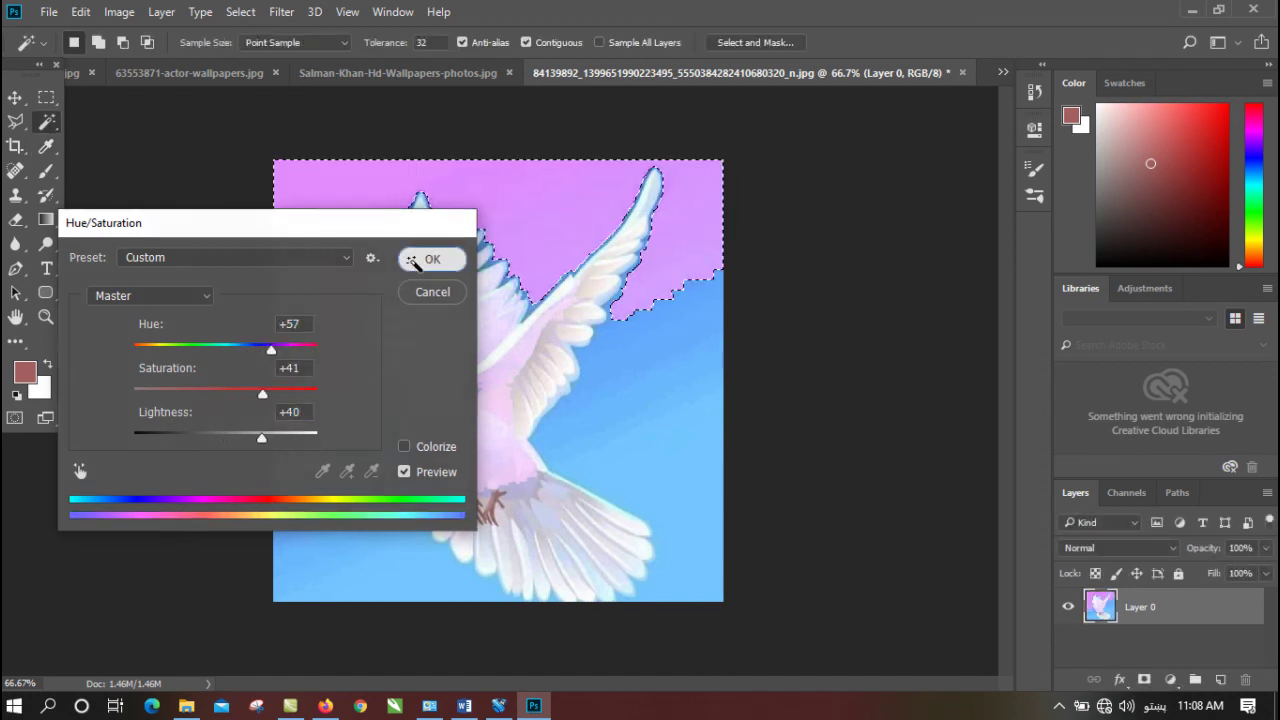
# - Select the blue sky to the right of the dove's tail and recolor it with Hue +41, Saturation +32 and raised Lightness
pyautogui.click(653, 443)
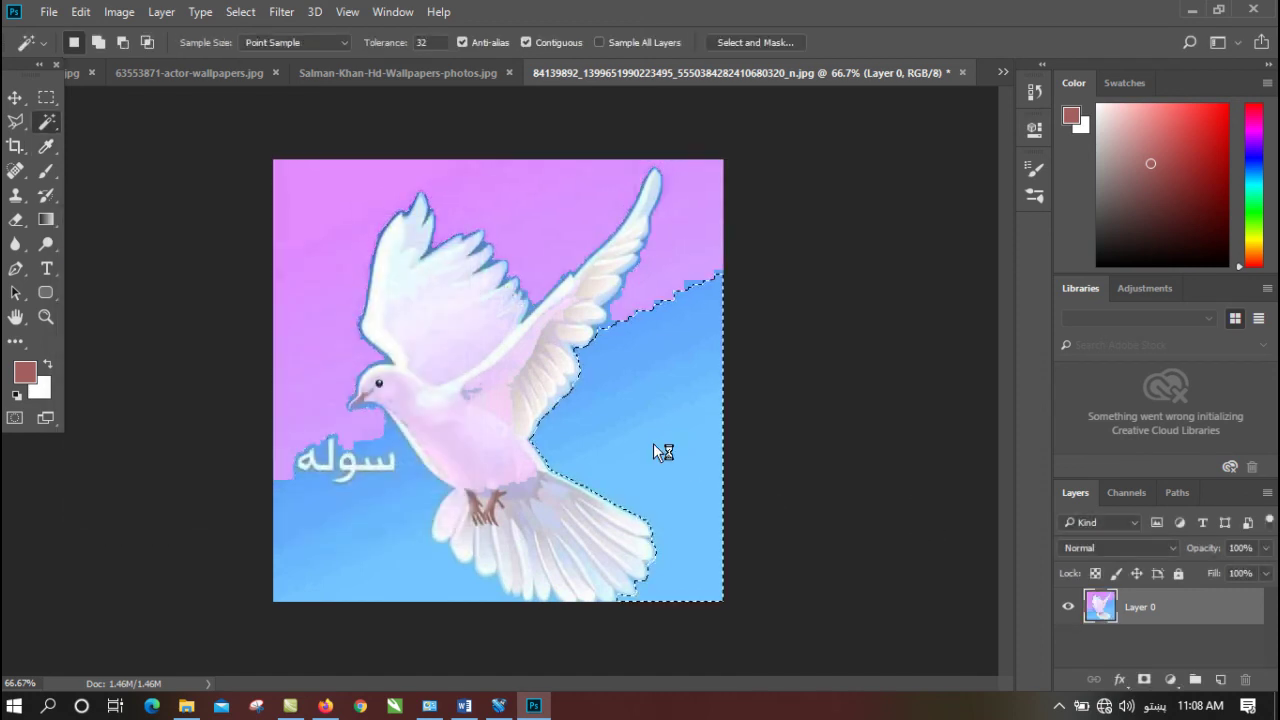
pyautogui.hotkey('ctrl', 'u')
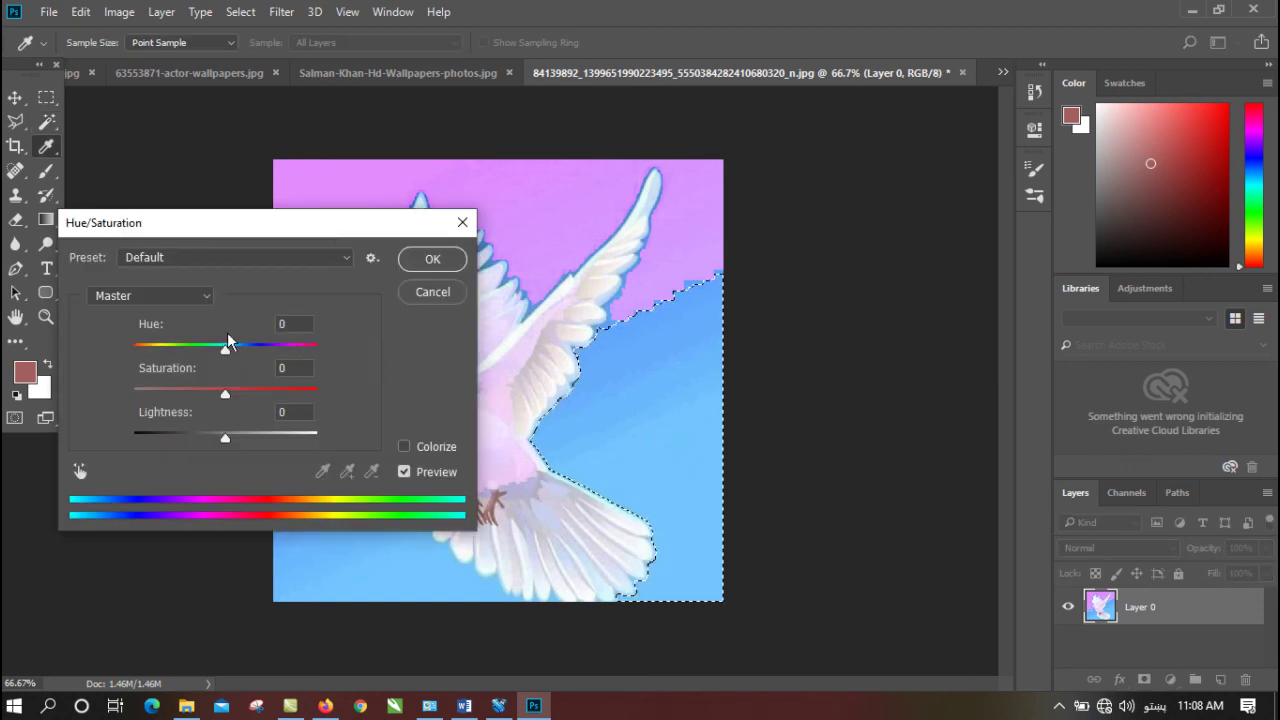
pyautogui.moveTo(226, 349); pyautogui.dragTo(265, 349)
pyautogui.moveTo(225, 393); pyautogui.dragTo(254, 393)
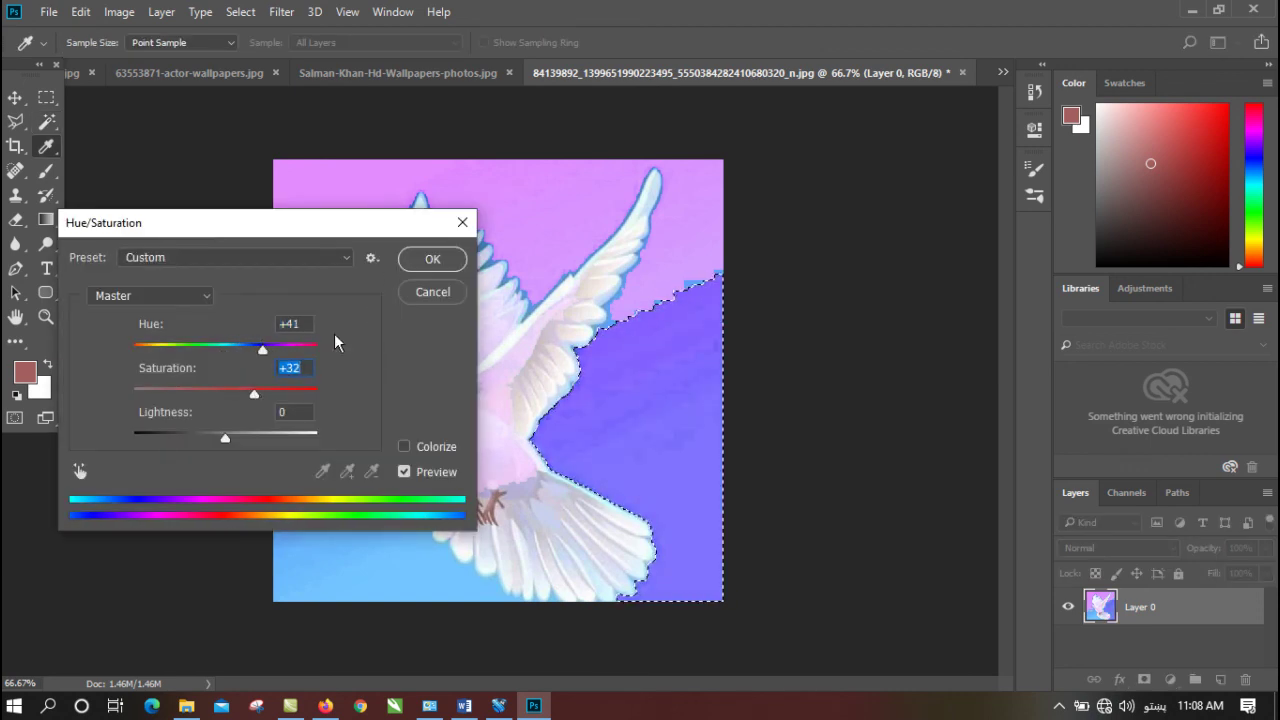
pyautogui.moveTo(225, 437); pyautogui.dragTo(285, 437)
pyautogui.click(433, 259)
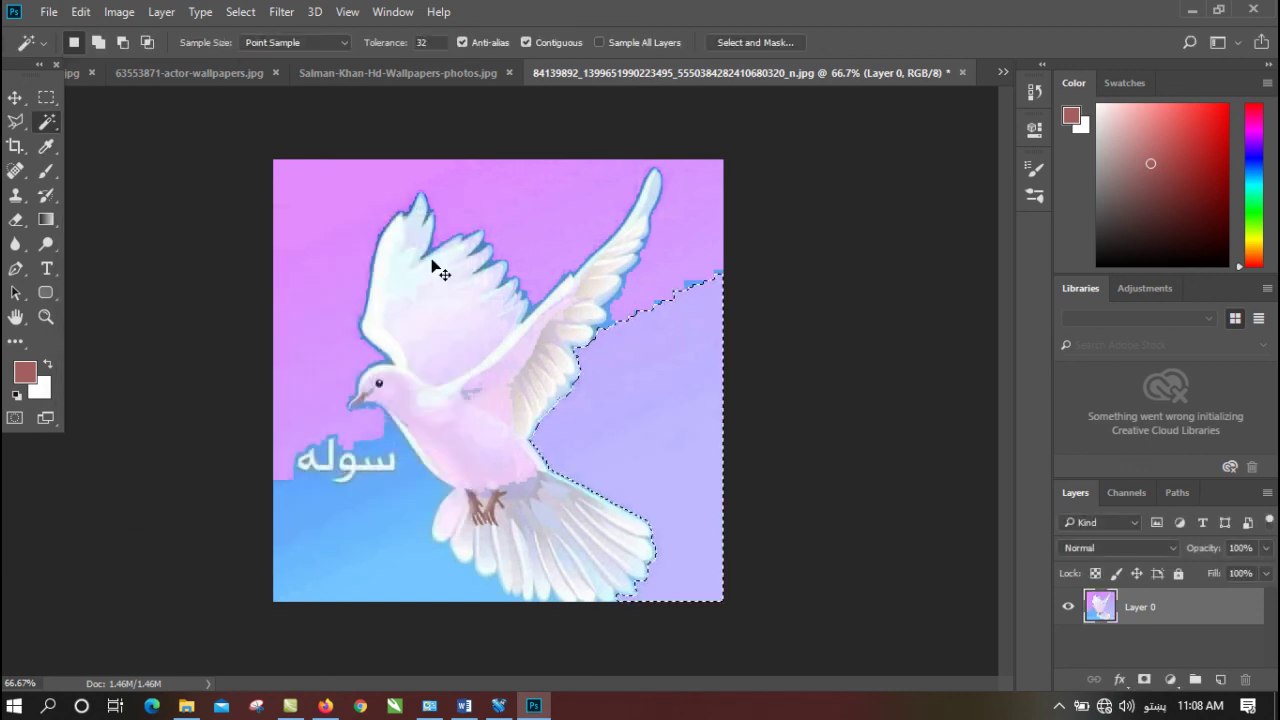